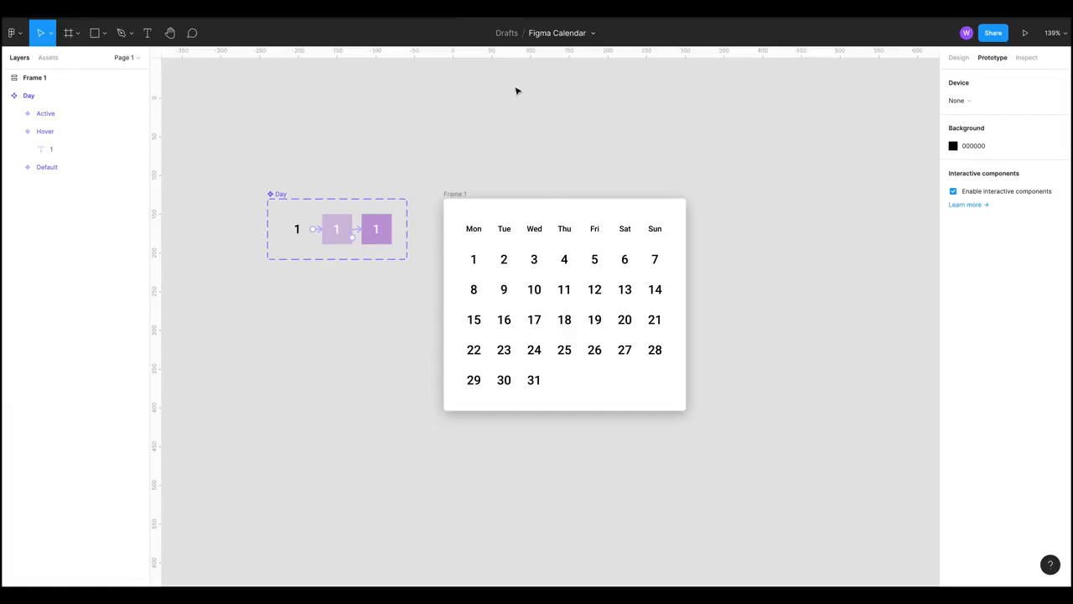
pyautogui.hscroll(-2, 495, 97)
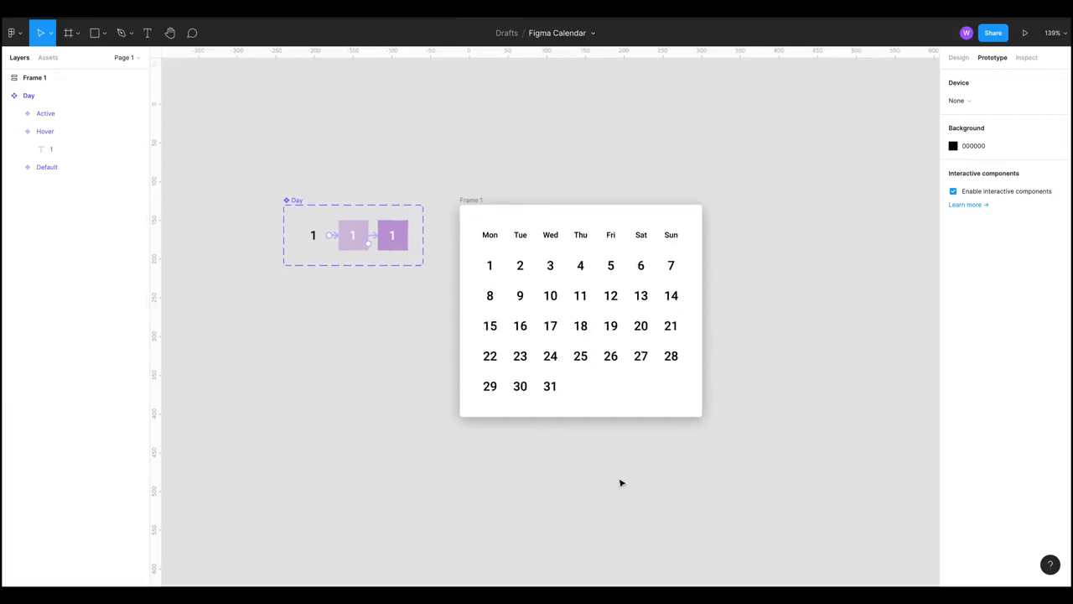
pyautogui.hscroll(-1, 738, 496)
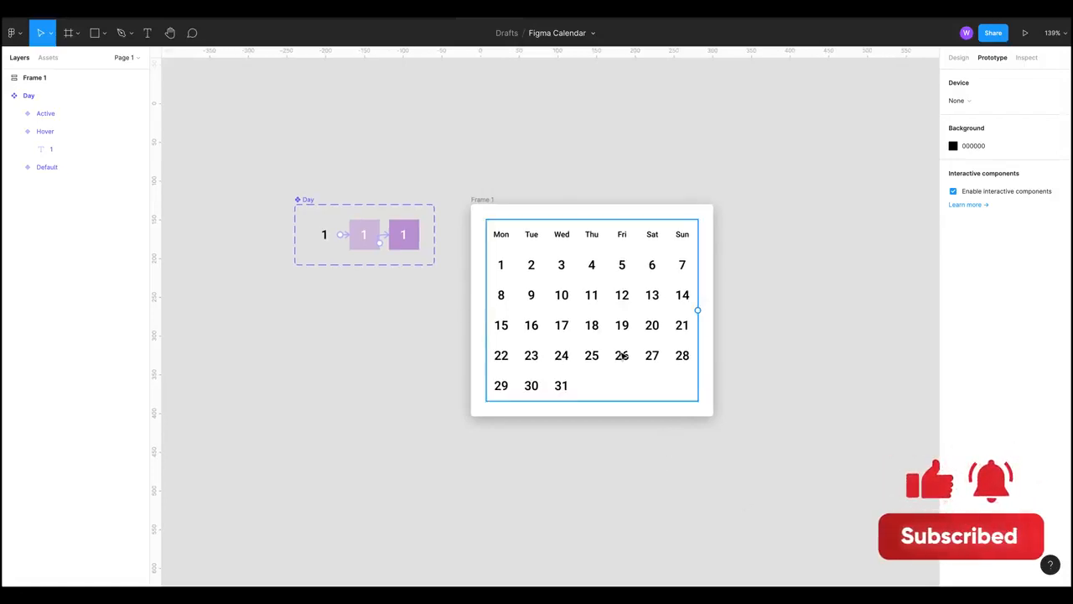
pyautogui.moveTo(617, 116); pyautogui.dragTo(624, 119)
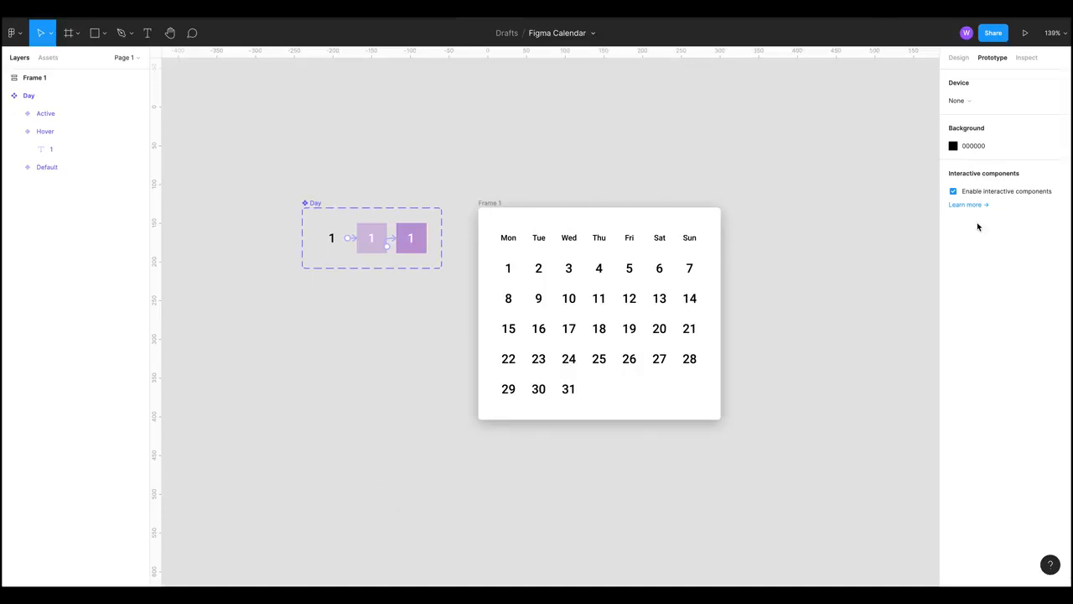
# - Preview the finished calendar frame as a running prototype and check how the day cells react to the pointer
pyautogui.click(509, 206)
pyautogui.click(1027, 32)
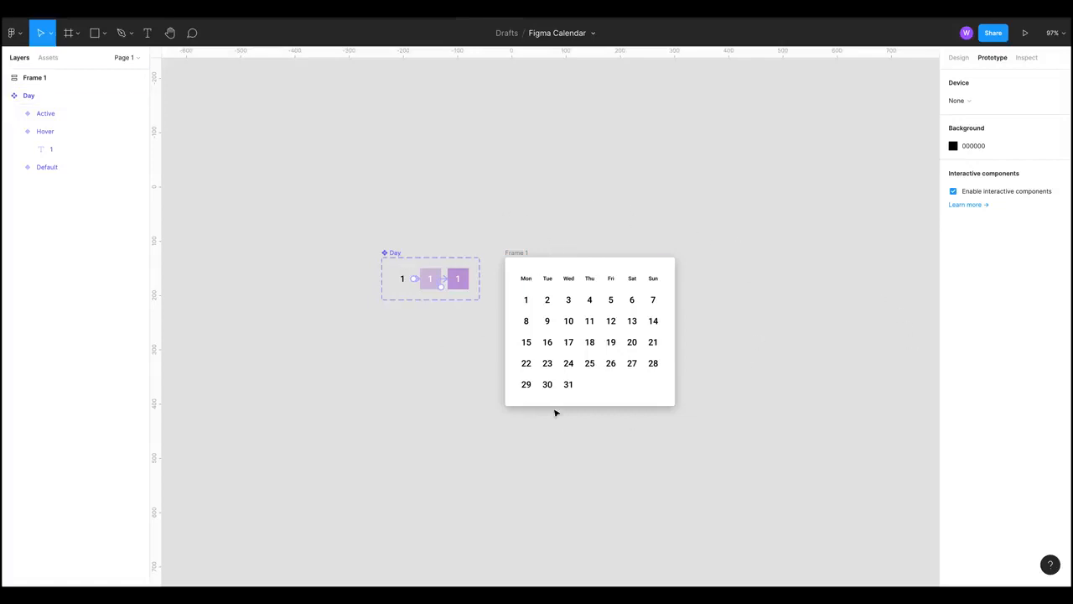
pyautogui.hotkey('ctrl', 'Tab')
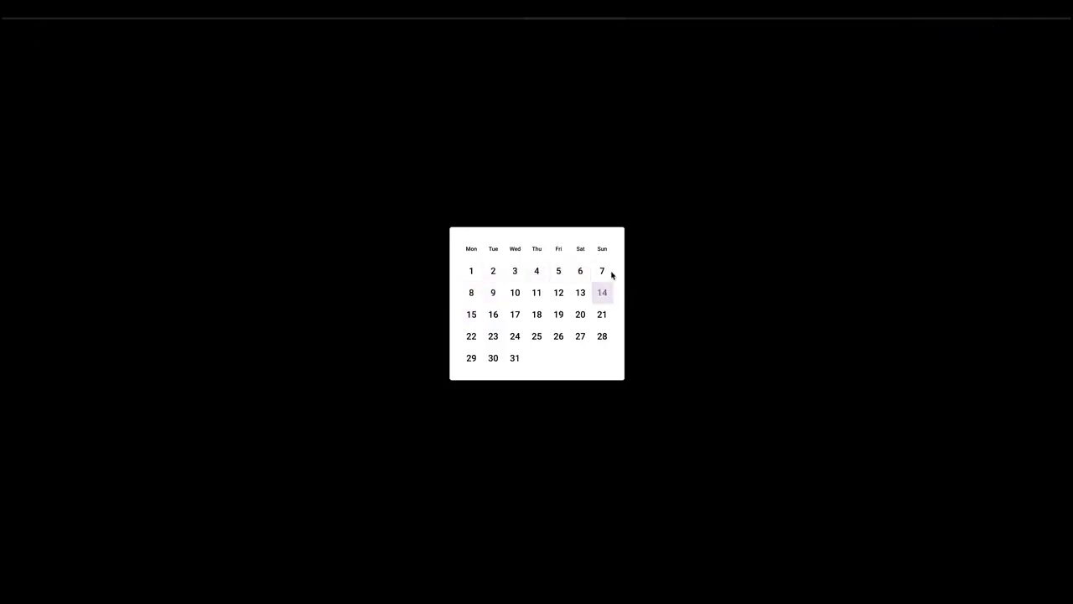
pyautogui.moveTo(480, 274); pyautogui.dragTo(537, 275)
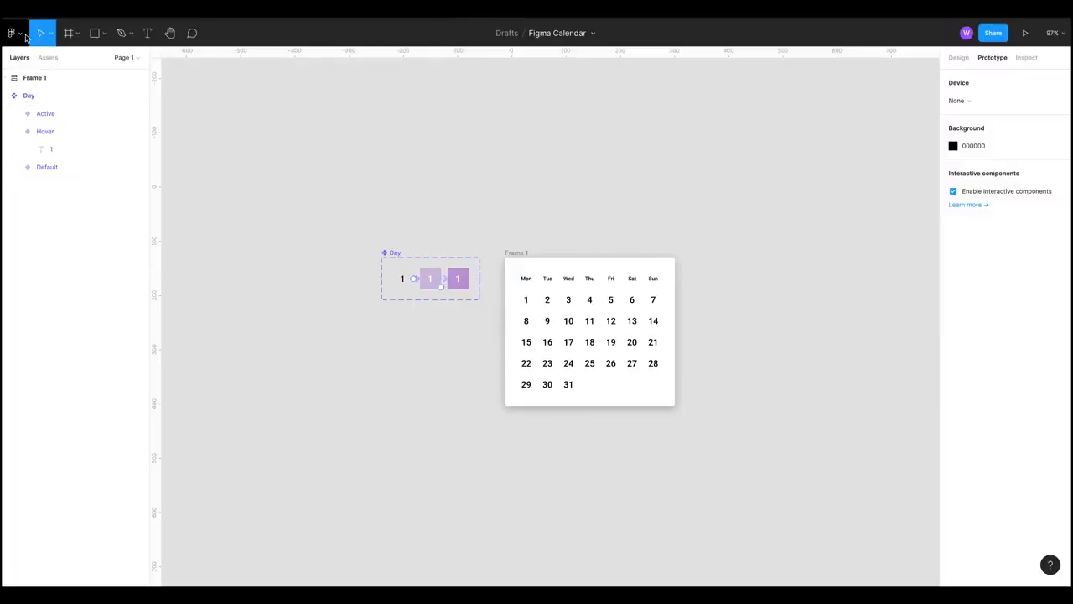
# - Add a new page to the file, keeping its default name
pyautogui.click(126, 58)
pyautogui.click(136, 80)
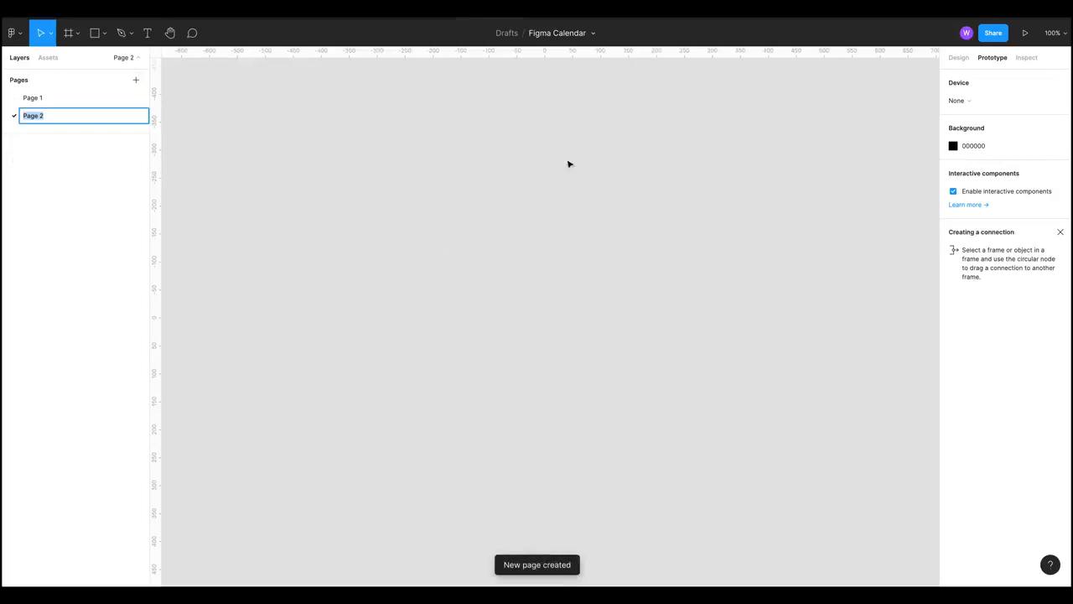
pyautogui.press('Return')
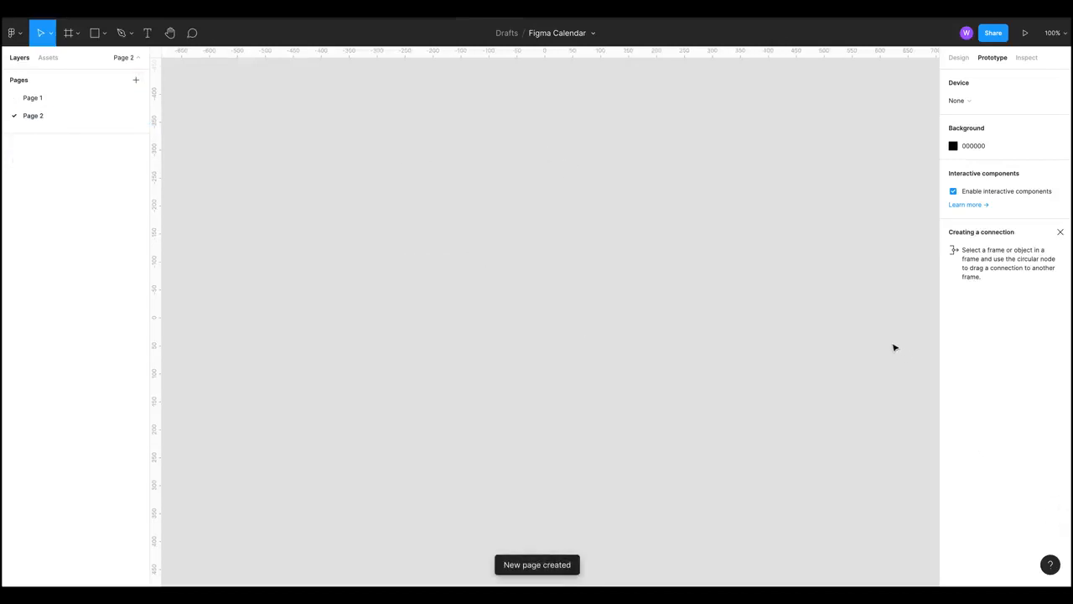
# - Place a text layer reading "1" on the empty canvas of the new page
pyautogui.press('t')
pyautogui.click(495, 261)
pyautogui.write('1')
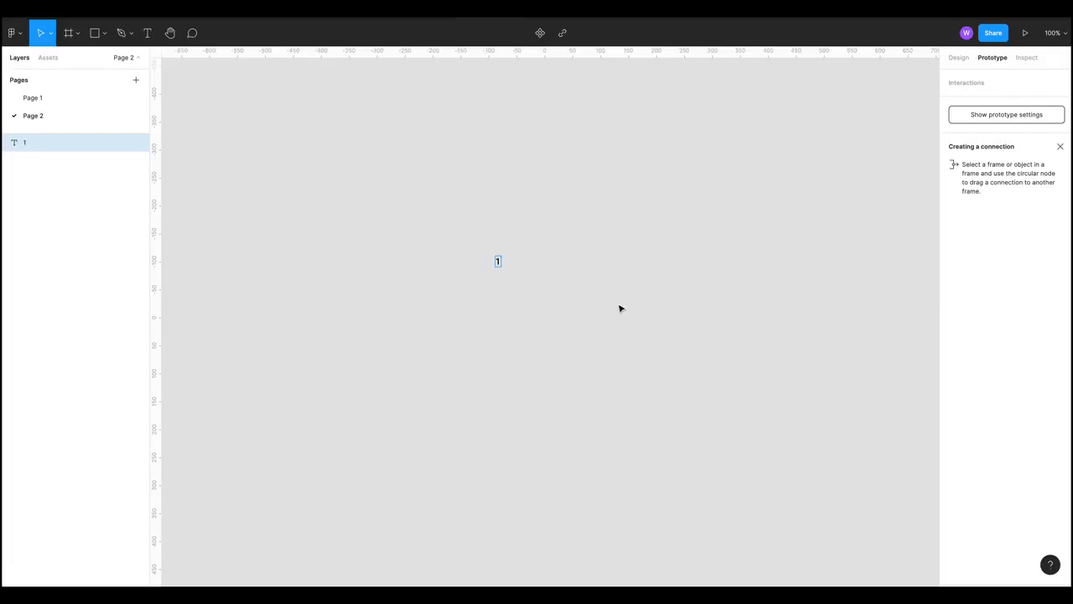
# - Set the font weight of the "1" text layer to Bold
pyautogui.click(958, 57)
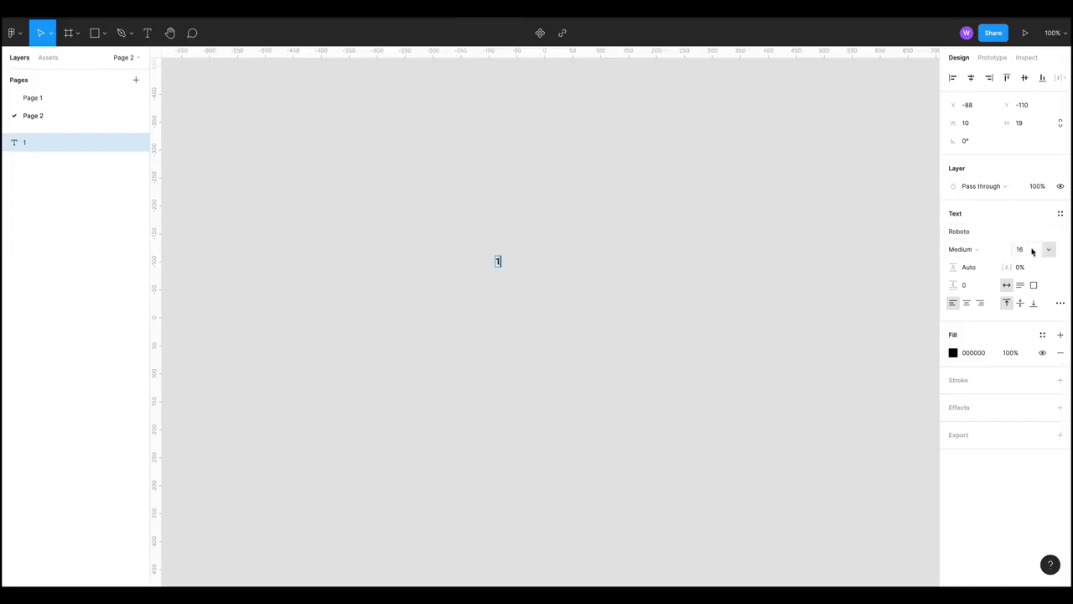
pyautogui.moveTo(621, 329); pyautogui.dragTo(409, 157)
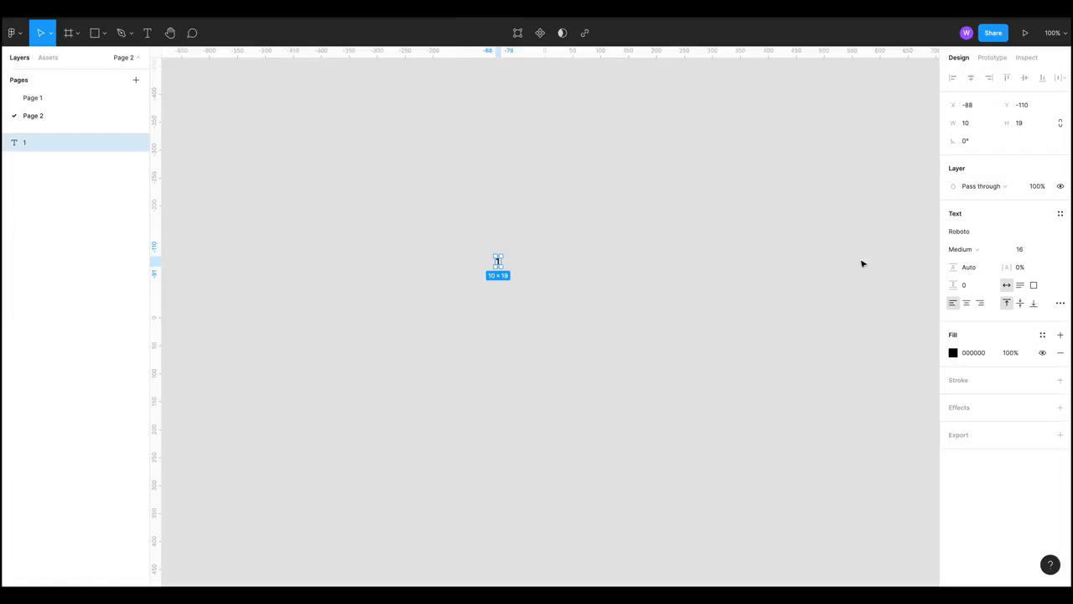
pyautogui.click(961, 249)
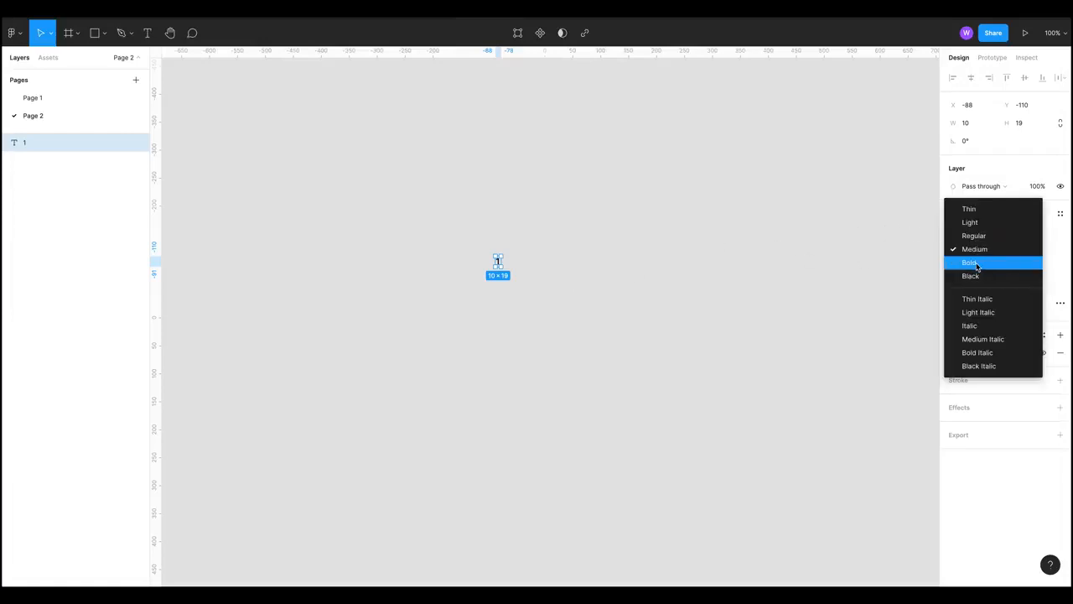
pyautogui.click(978, 262)
pyautogui.click(670, 301)
pyautogui.moveTo(670, 301); pyautogui.dragTo(436, 120)
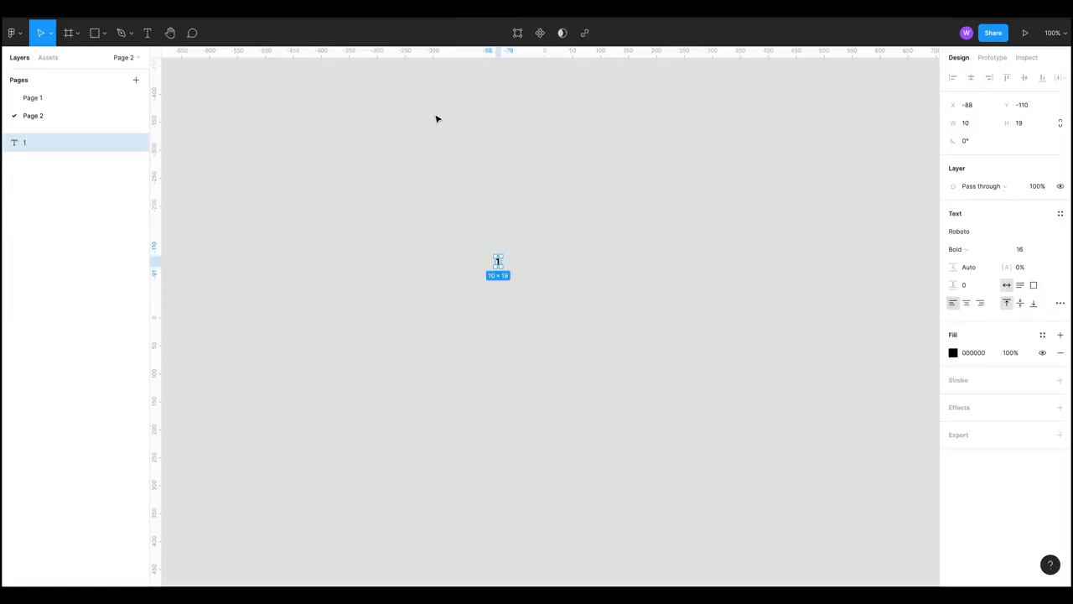
# - Wrap the "1" text in an auto layout frame and align its content to the center
pyautogui.hotkey('shift', 'a')
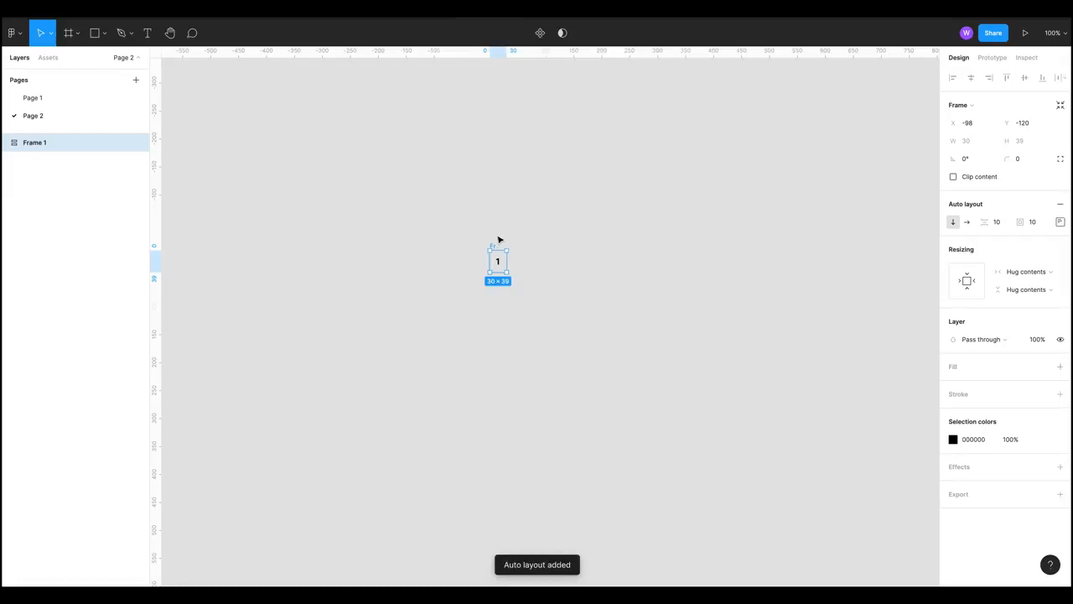
pyautogui.moveTo(498, 246); pyautogui.dragTo(574, 222)
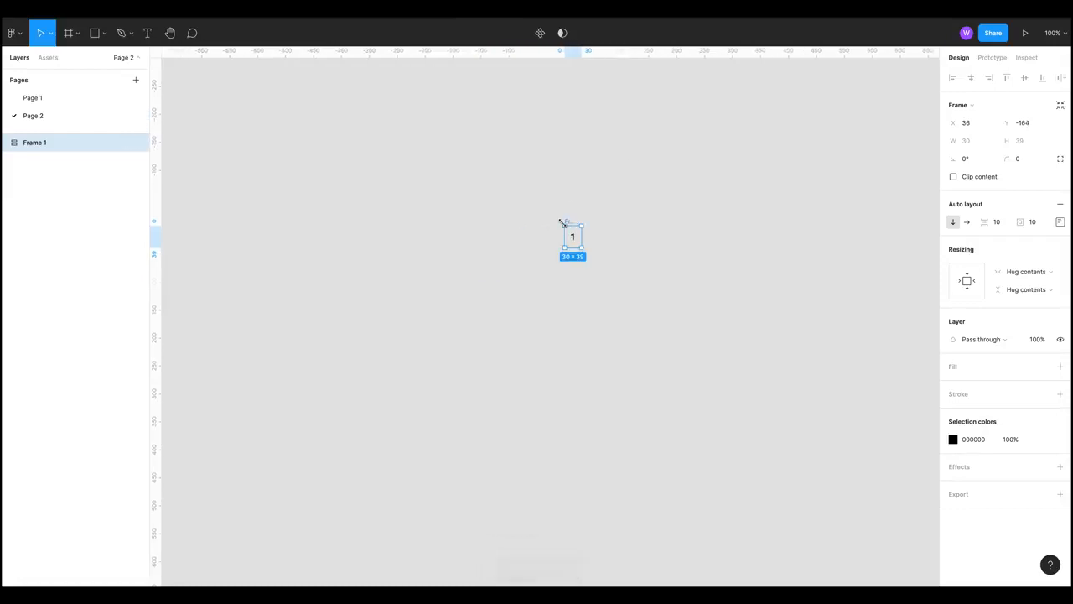
pyautogui.click(1060, 222)
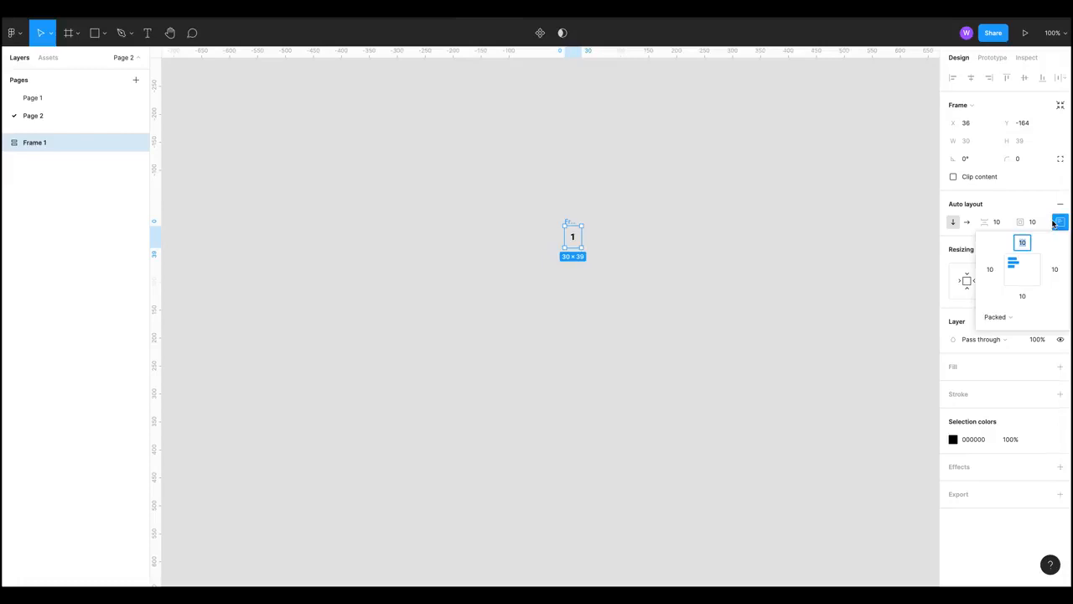
pyautogui.click(1025, 269)
pyautogui.click(813, 274)
pyautogui.click(578, 232)
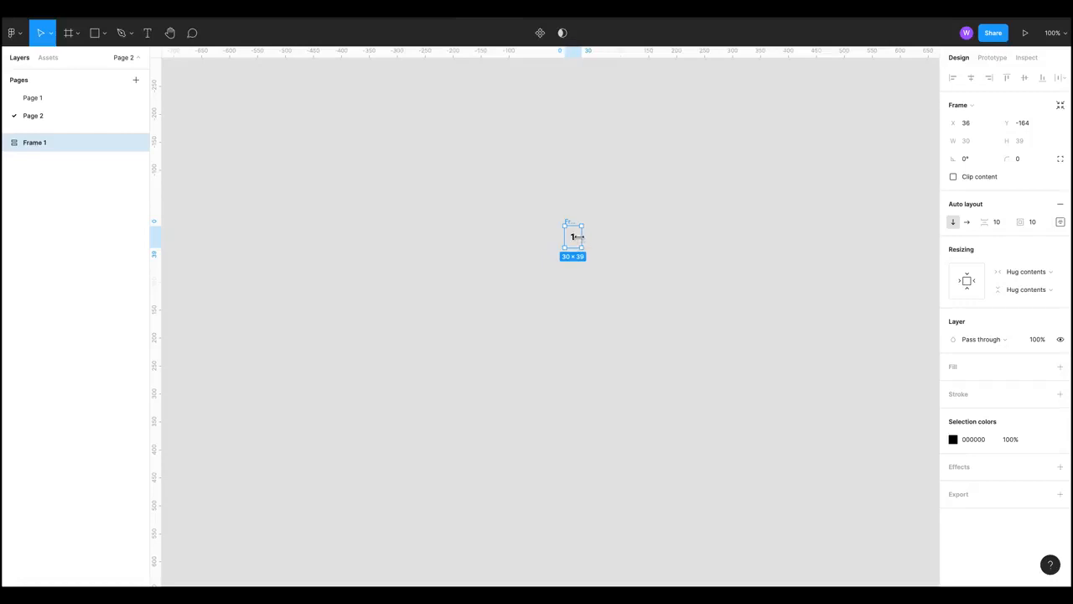
# - Set the auto layout frame's width to 39 and move the frame to about X -179, Y -195
pyautogui.moveTo(580, 237); pyautogui.dragTo(588, 237)
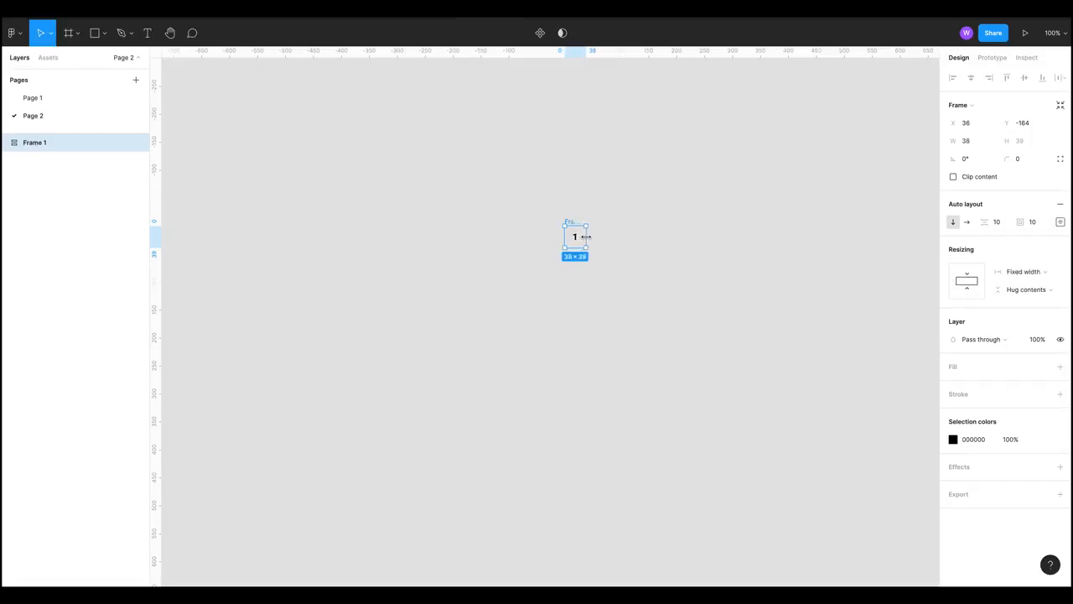
pyautogui.click(982, 141)
pyautogui.write('39')
pyautogui.press('Return')
pyautogui.moveTo(568, 220); pyautogui.dragTo(456, 209)
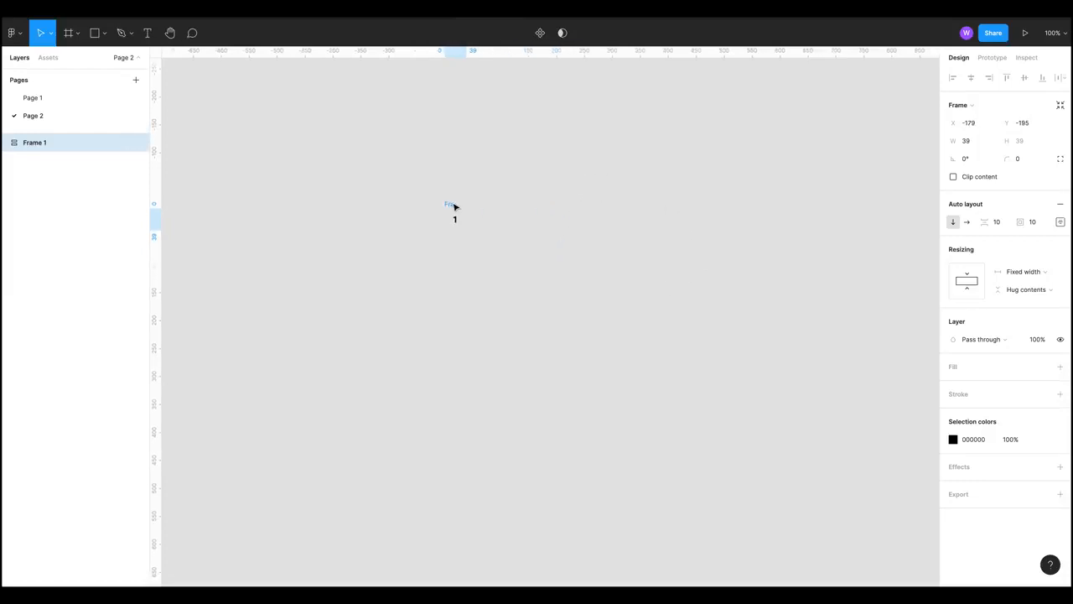
# - Rename the auto layout frame as Day
pyautogui.doubleClick(30, 144)
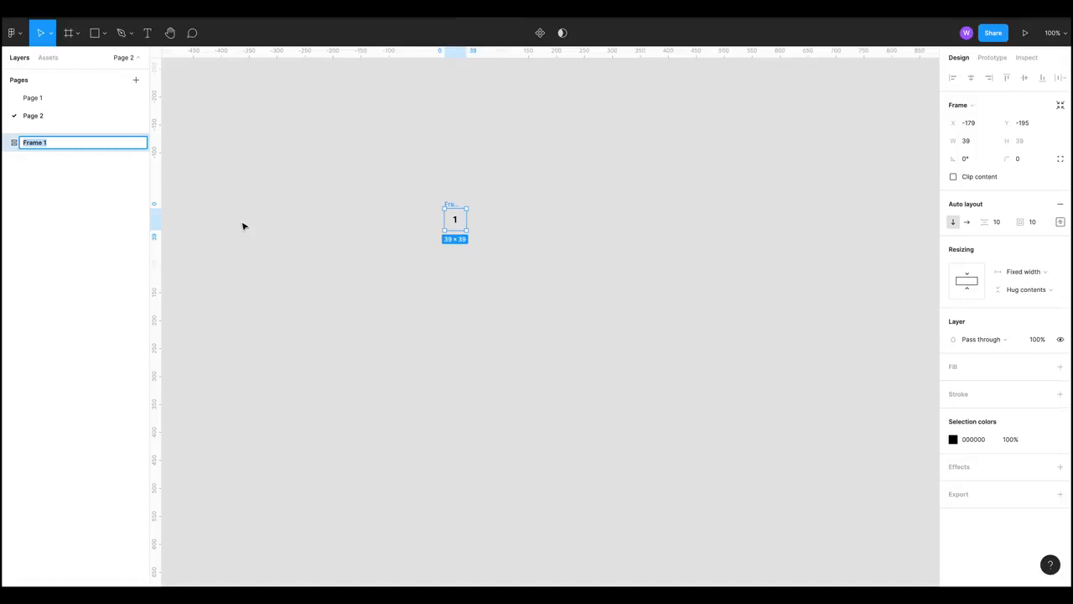
pyautogui.write('Day')
pyautogui.press('Return')
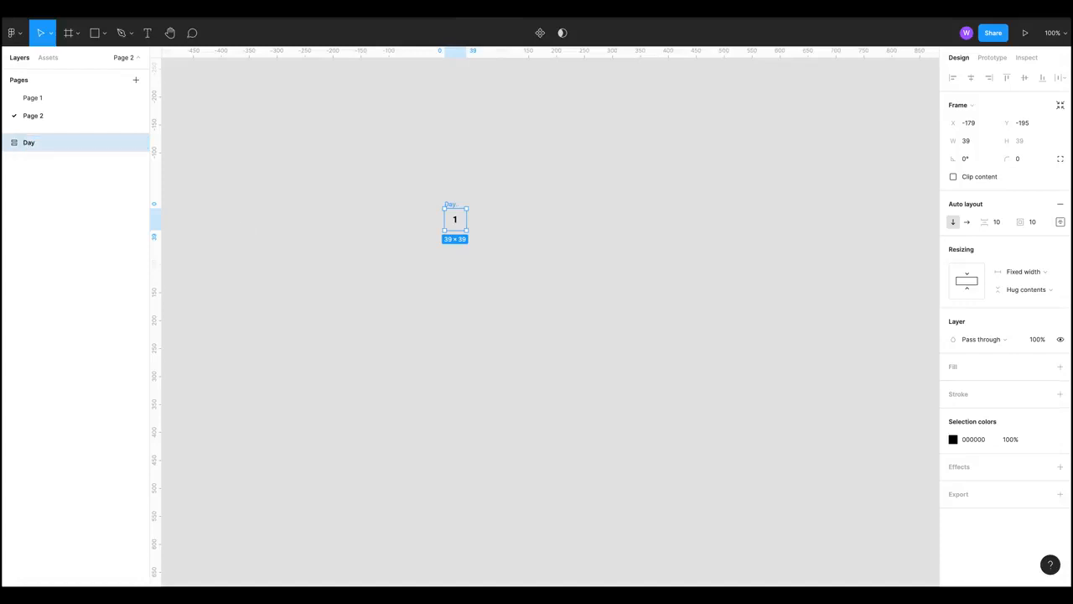
# - Duplicate the Day frame twice to form a horizontal row of three frames
pyautogui.click(134, 325)
pyautogui.moveTo(456, 211); pyautogui.dragTo(520, 209)
pyautogui.click(574, 349)
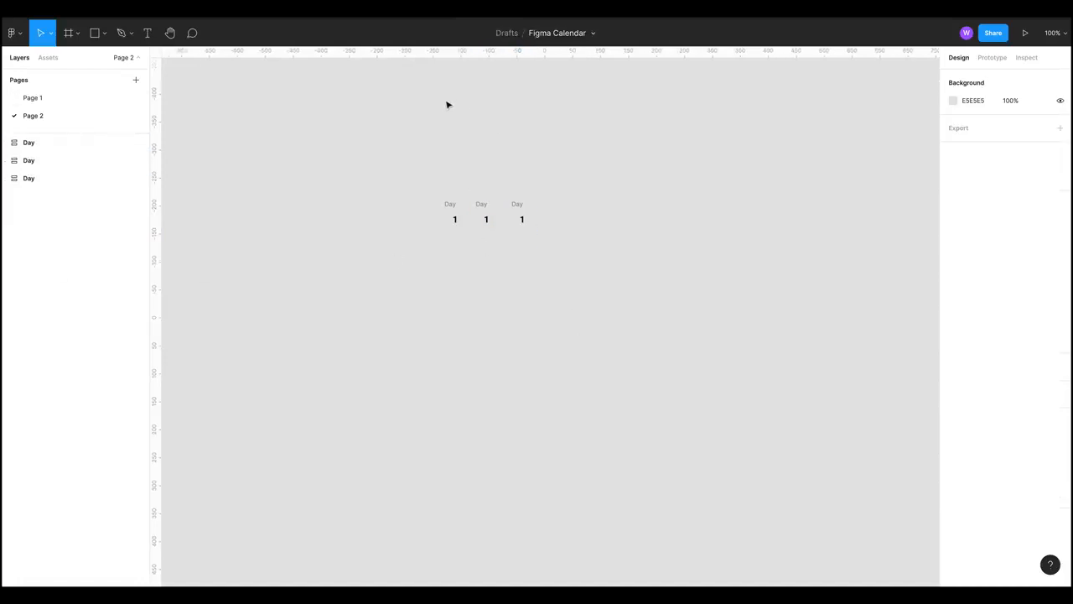
# - Space the three Day frames evenly along their row
pyautogui.moveTo(380, 144); pyautogui.dragTo(780, 312)
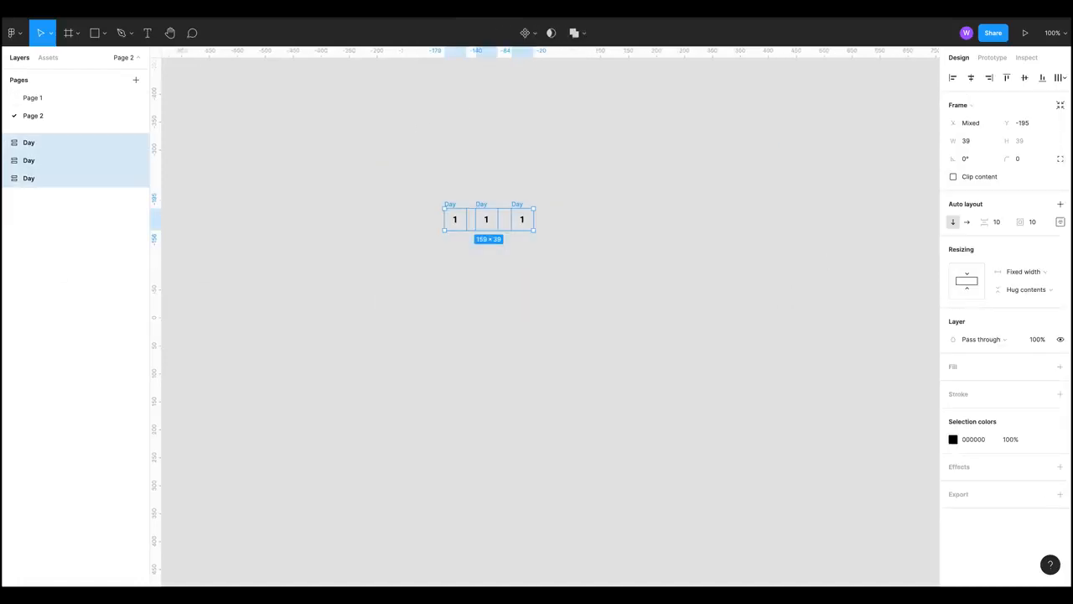
pyautogui.click(1062, 77)
pyautogui.click(994, 100)
pyautogui.click(503, 361)
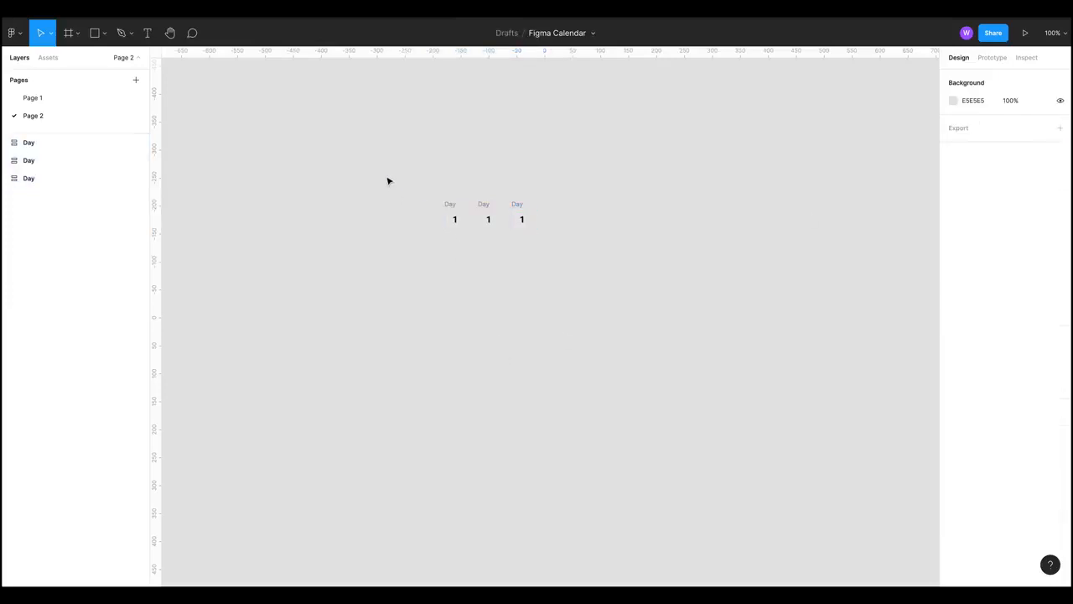
# - Rename the first Day frame in the row as "Day / Default"
pyautogui.click(455, 204)
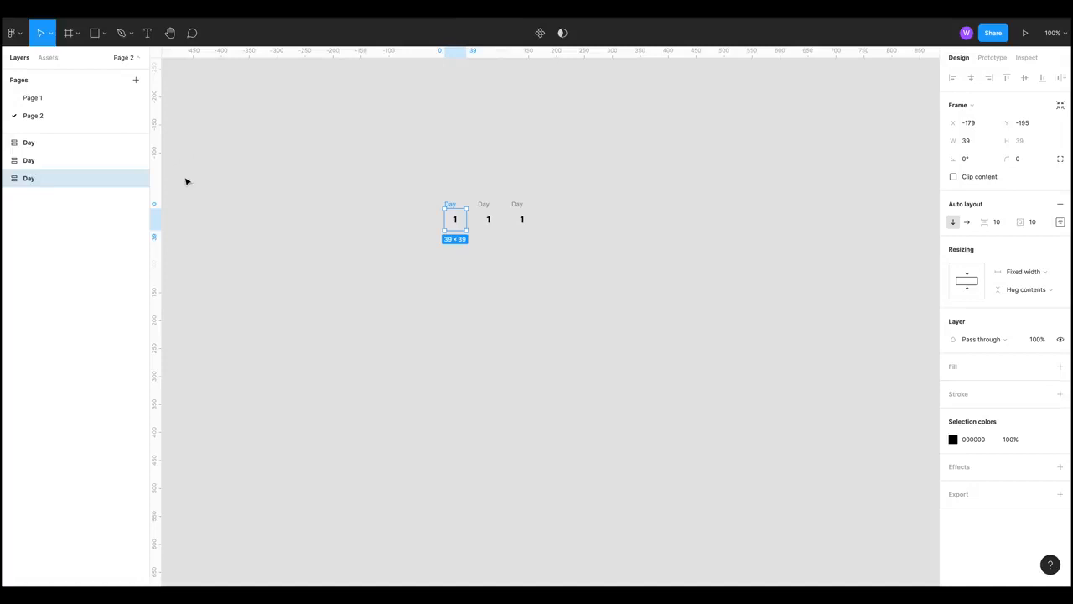
pyautogui.doubleClick(63, 179)
pyautogui.click(63, 179)
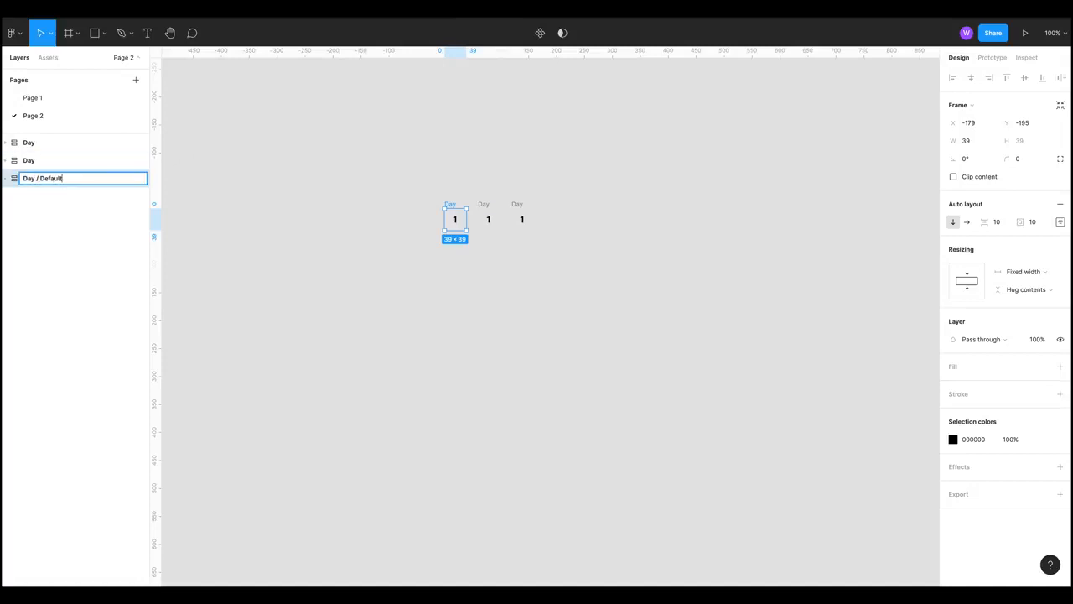
pyautogui.write('/ Default')
pyautogui.press('Return')
# - Rename the middle Day frame as "Day / Hover"
pyautogui.click(488, 209)
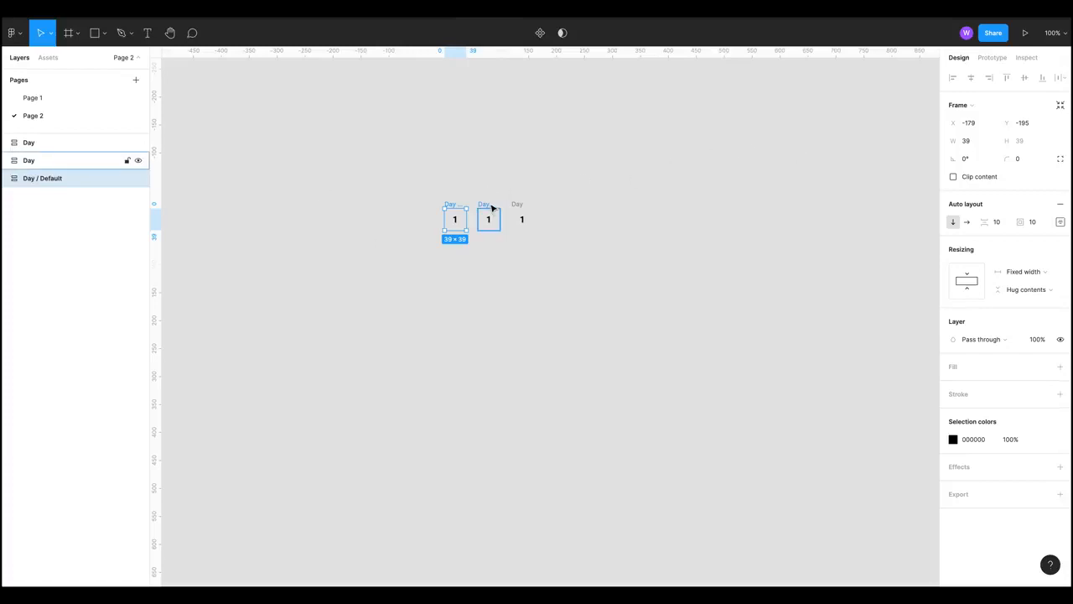
pyautogui.doubleClick(40, 161)
pyautogui.click(41, 160)
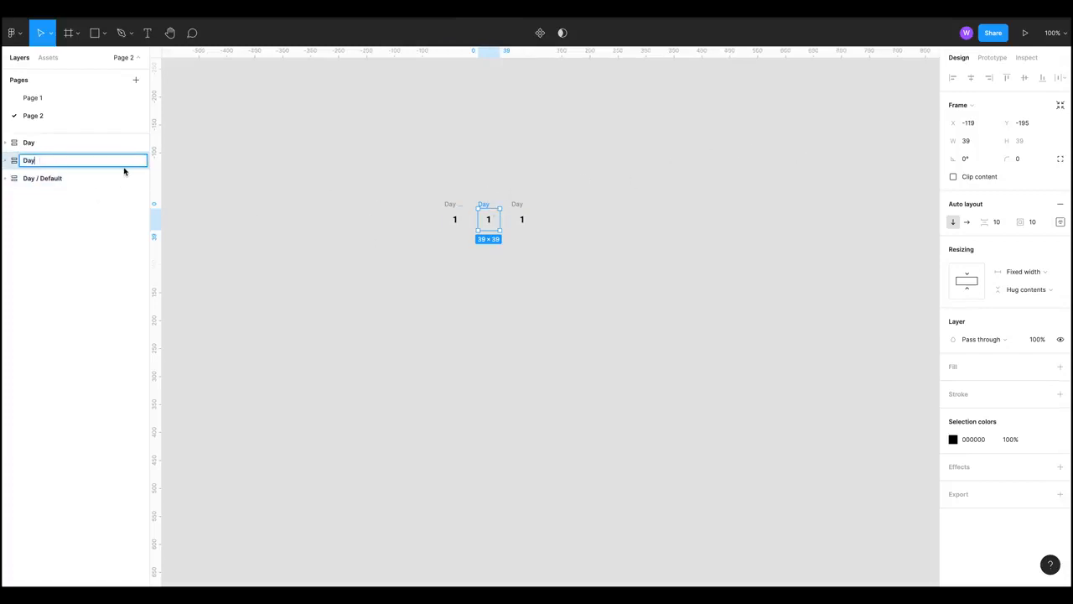
pyautogui.write('/ Hover')
pyautogui.press('Return')
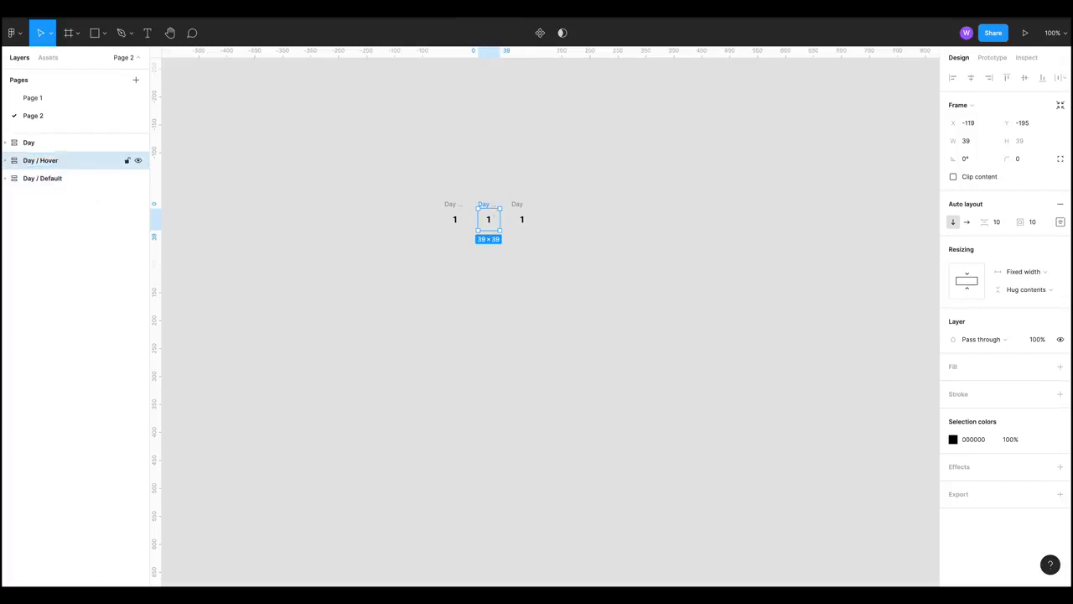
# - Rename the last Day frame in the row as "Day / Active"
pyautogui.click(518, 208)
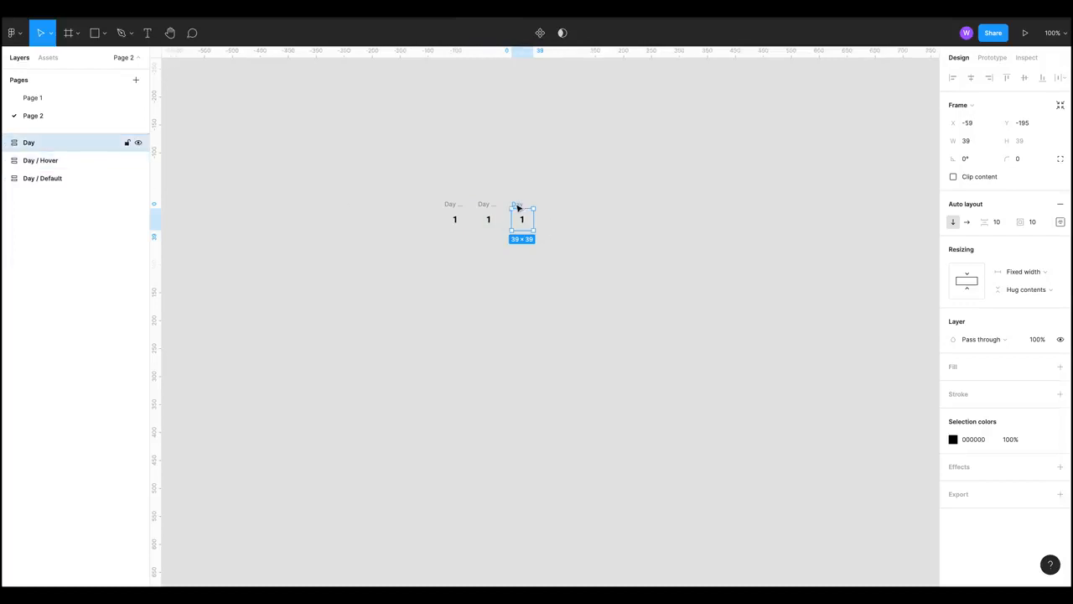
pyautogui.doubleClick(59, 143)
pyautogui.click(58, 143)
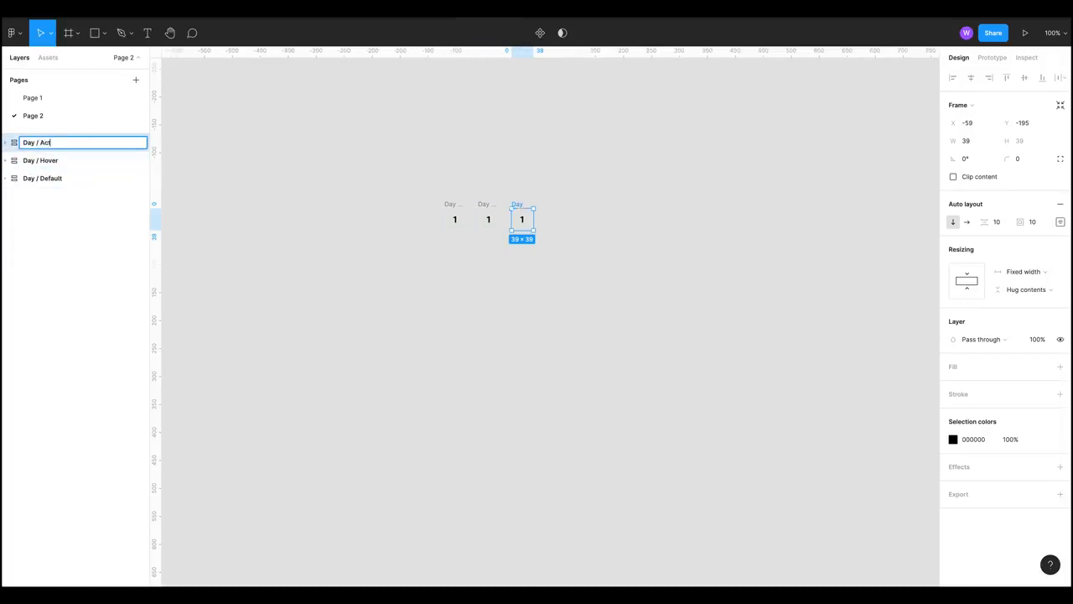
pyautogui.press('Return')
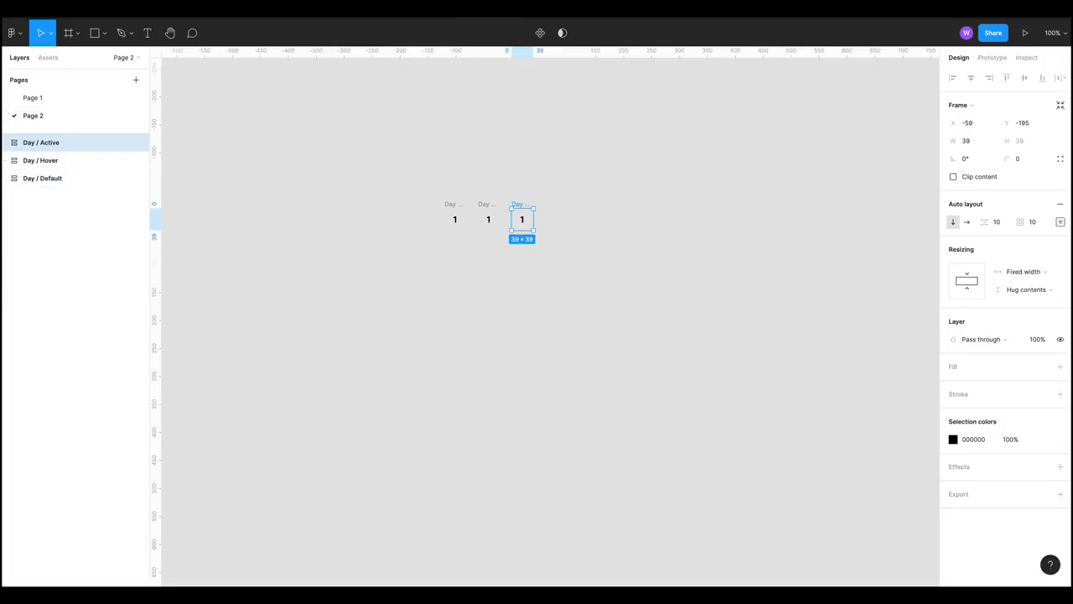
# - Add a solid C09BD8 purple fill from the document colors to the Day / Hover frame
pyautogui.click(489, 204)
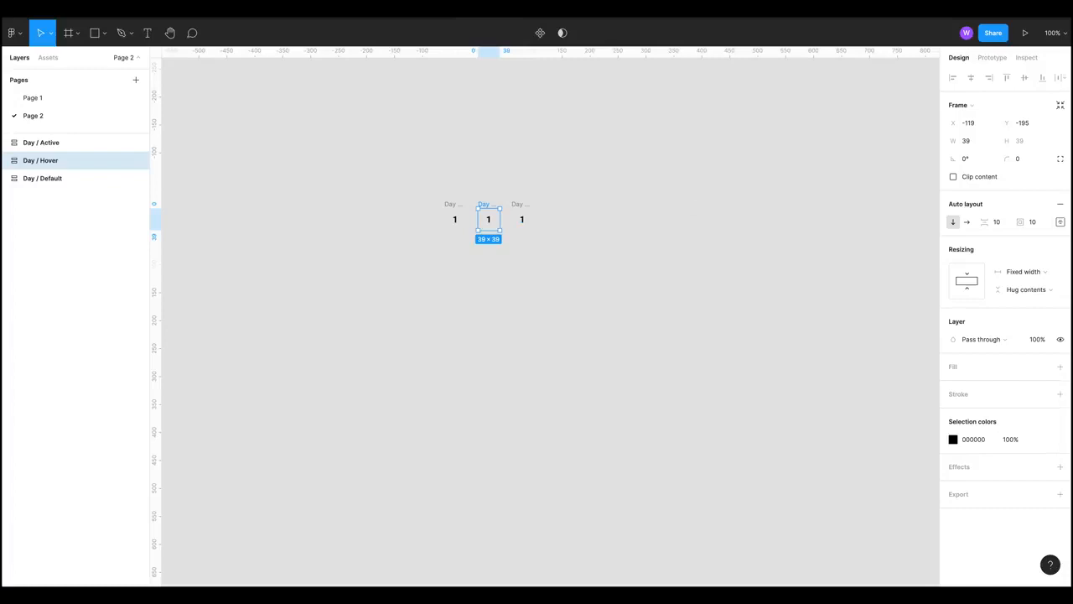
pyautogui.click(1060, 366)
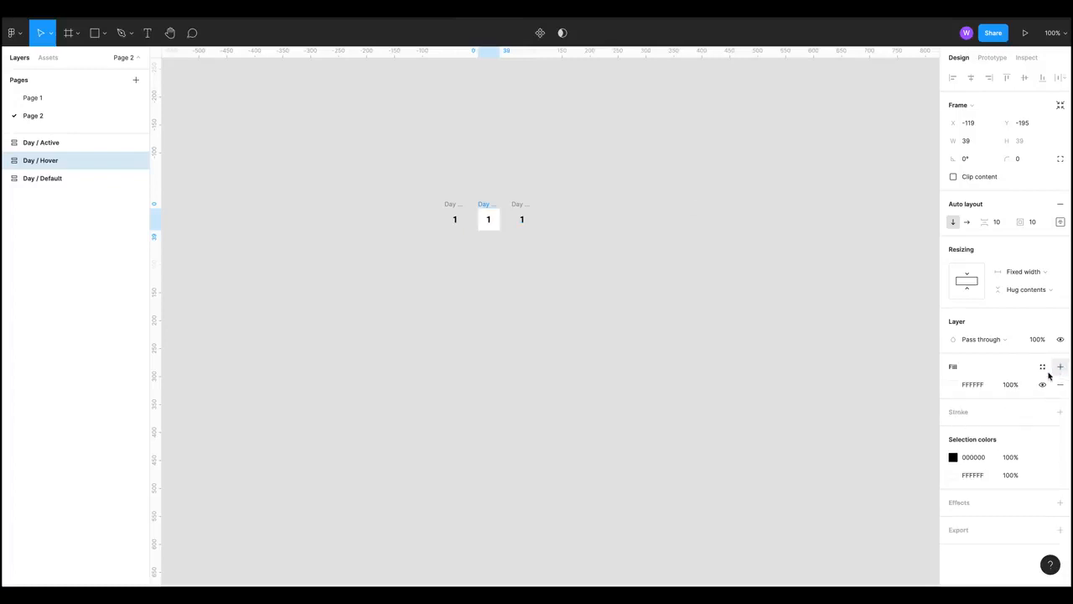
pyautogui.click(974, 386)
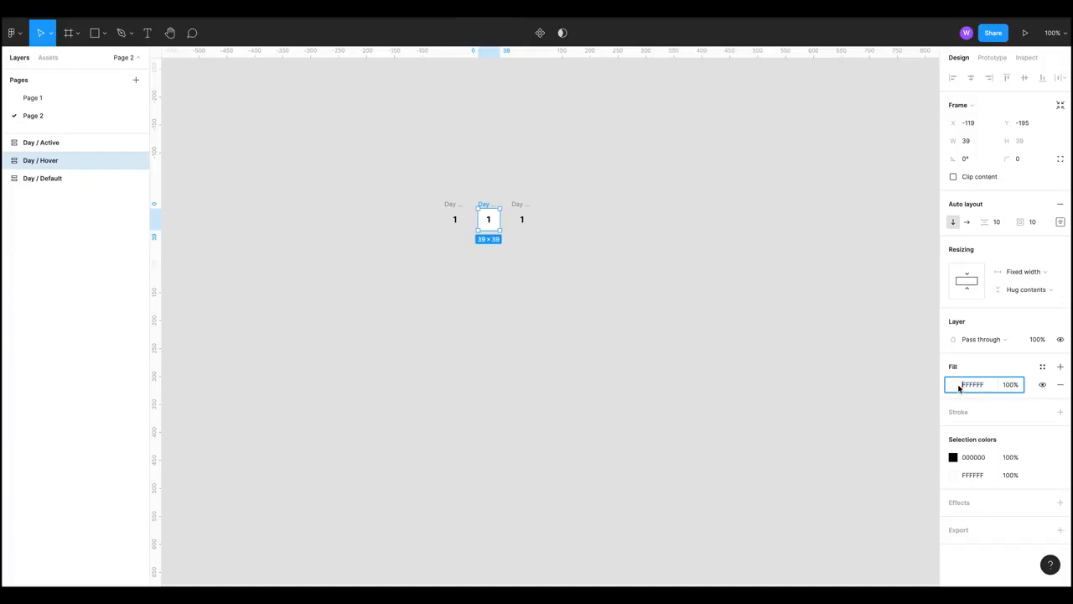
pyautogui.click(959, 388)
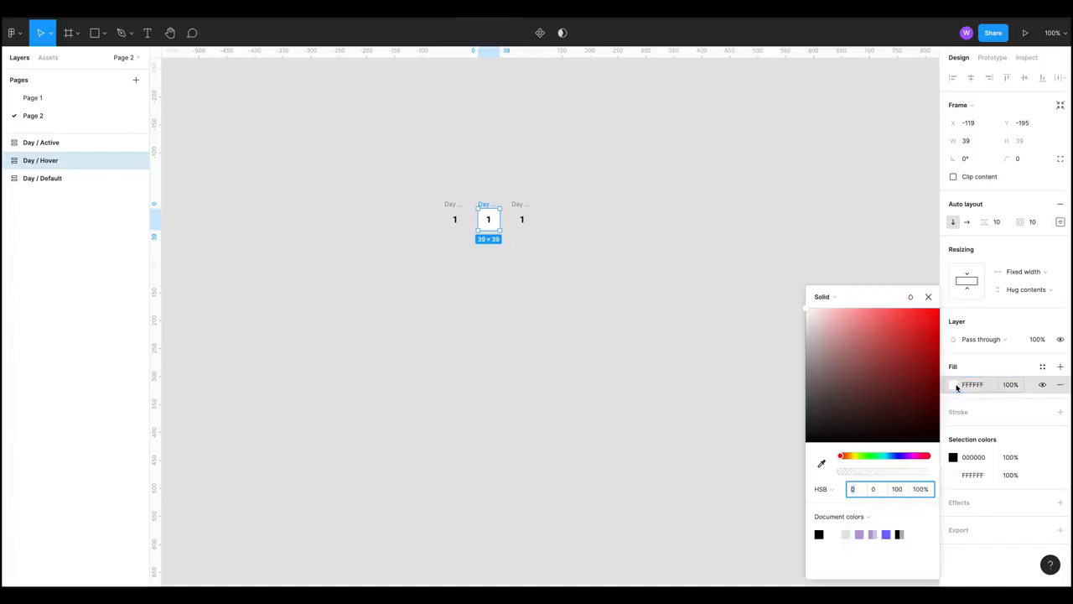
pyautogui.click(860, 534)
pyautogui.click(587, 305)
# - Add the same C09BD8 purple document color as a fill on the Day / Active frame
pyautogui.click(513, 211)
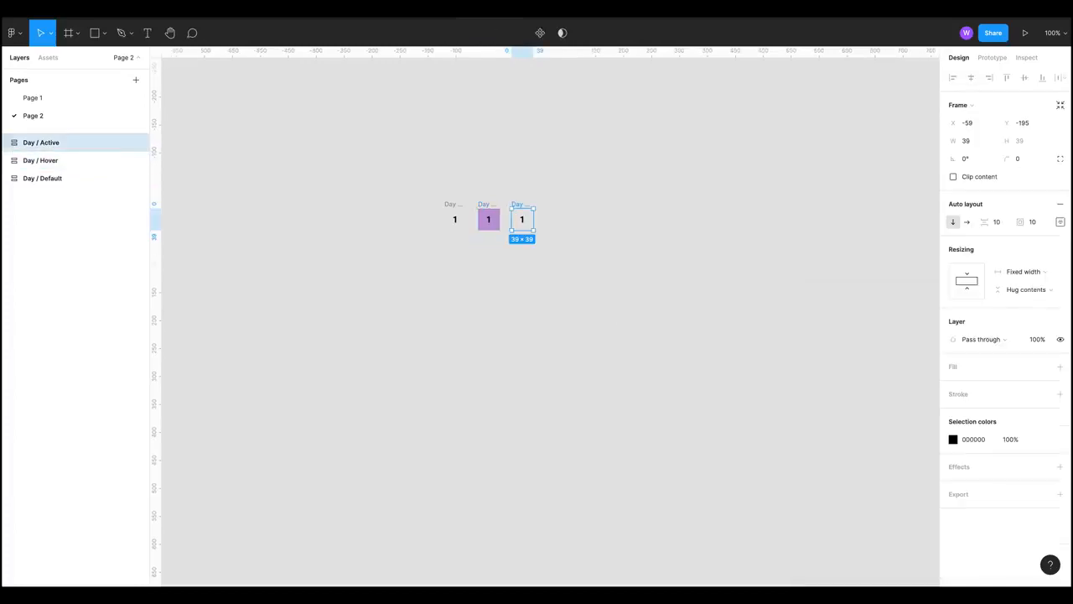
pyautogui.click(1060, 366)
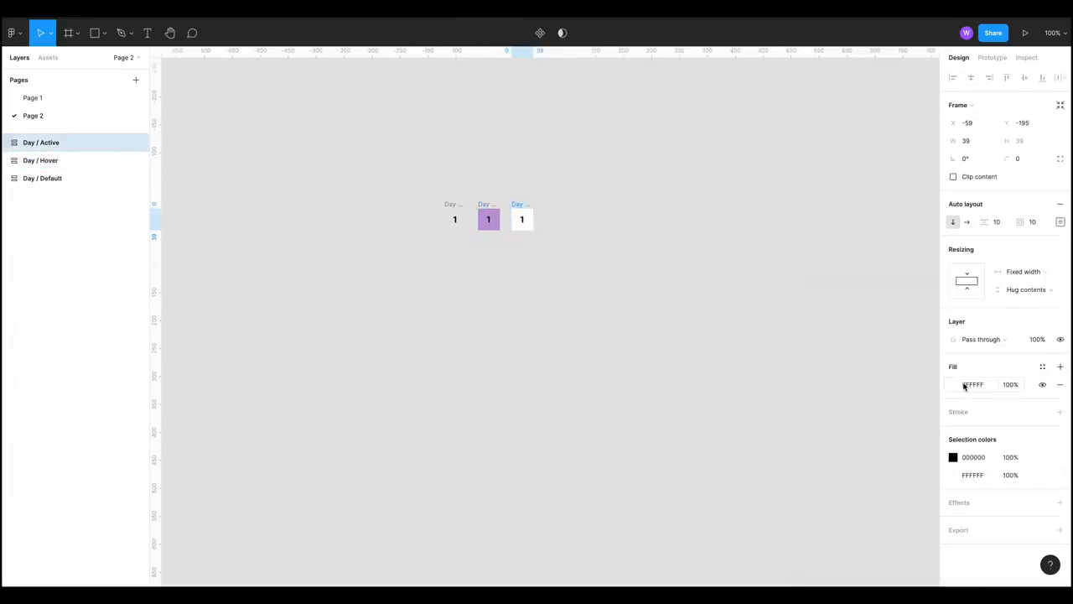
pyautogui.click(964, 385)
pyautogui.click(953, 384)
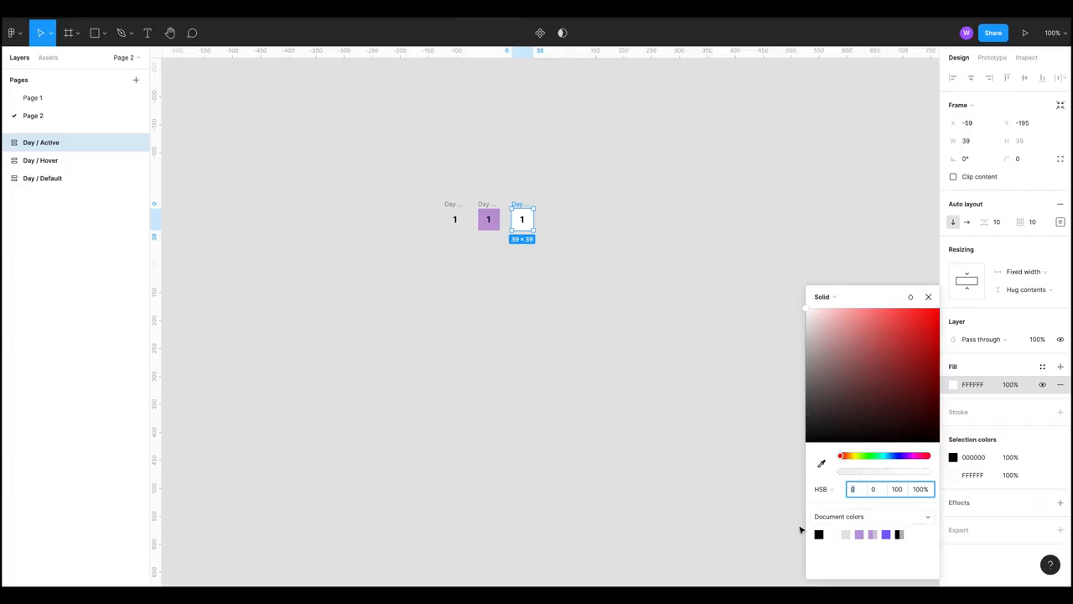
pyautogui.click(860, 534)
pyautogui.click(515, 242)
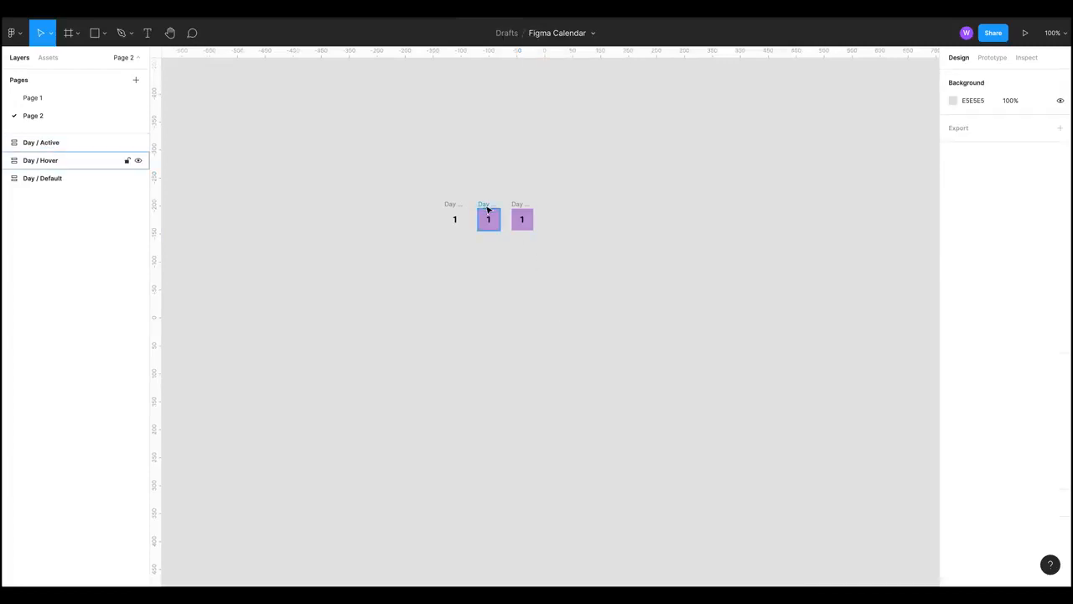
# - Set the fill opacity of the Day / Hover frame to 50%
pyautogui.click(488, 216)
pyautogui.click(1010, 384)
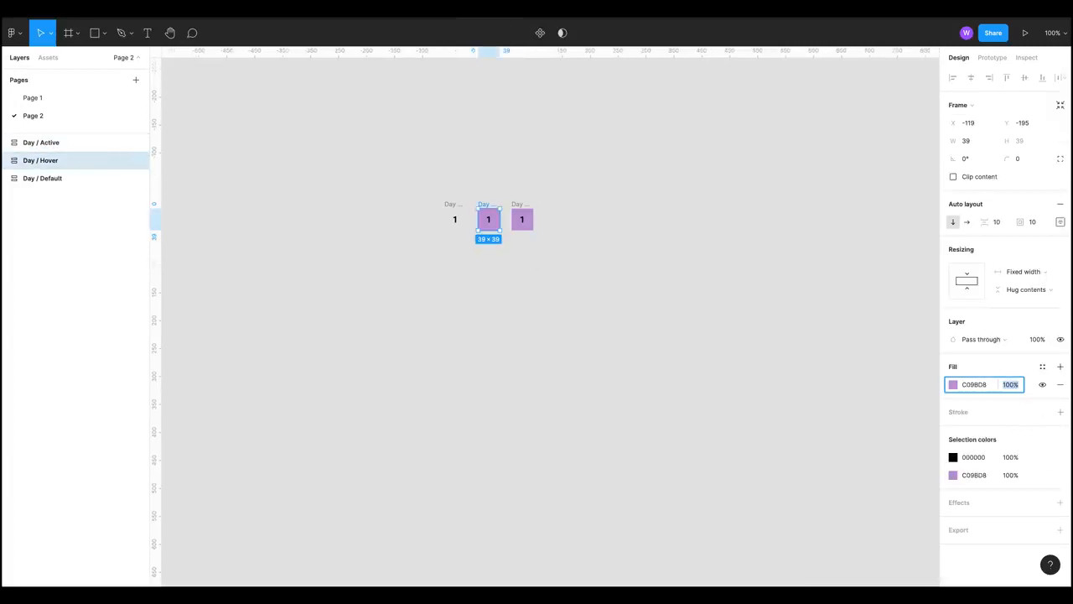
pyautogui.write('50')
pyautogui.press('Return')
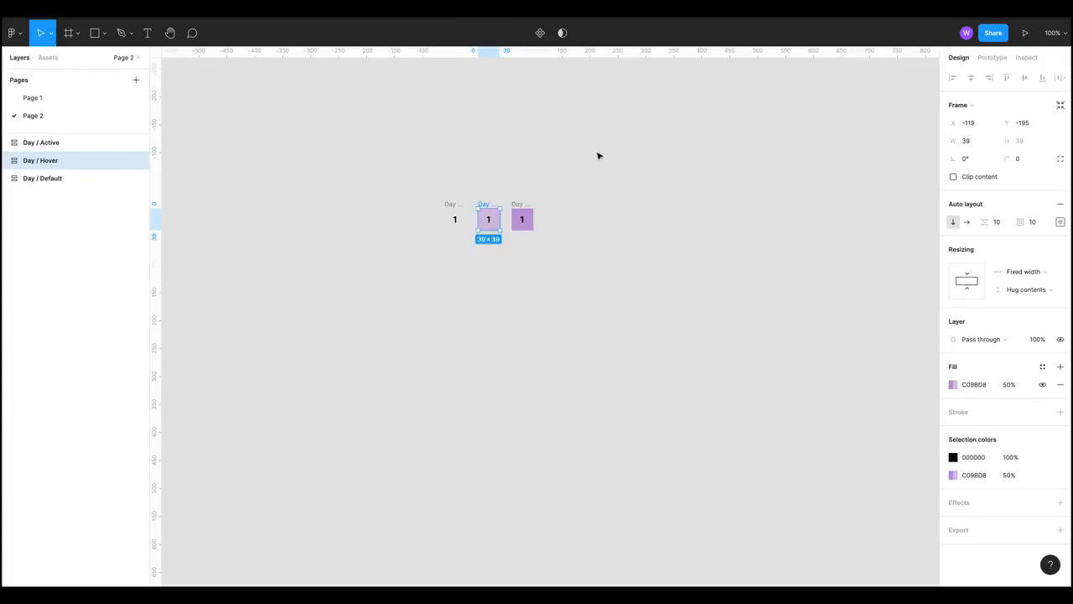
pyautogui.click(597, 156)
# - Change the black number text in both the Day / Hover and Day / Active frames to FFFFFF
pyautogui.click(487, 217)
pyautogui.keyDown('shift'); pyautogui.click(522, 219); pyautogui.keyUp('shift')
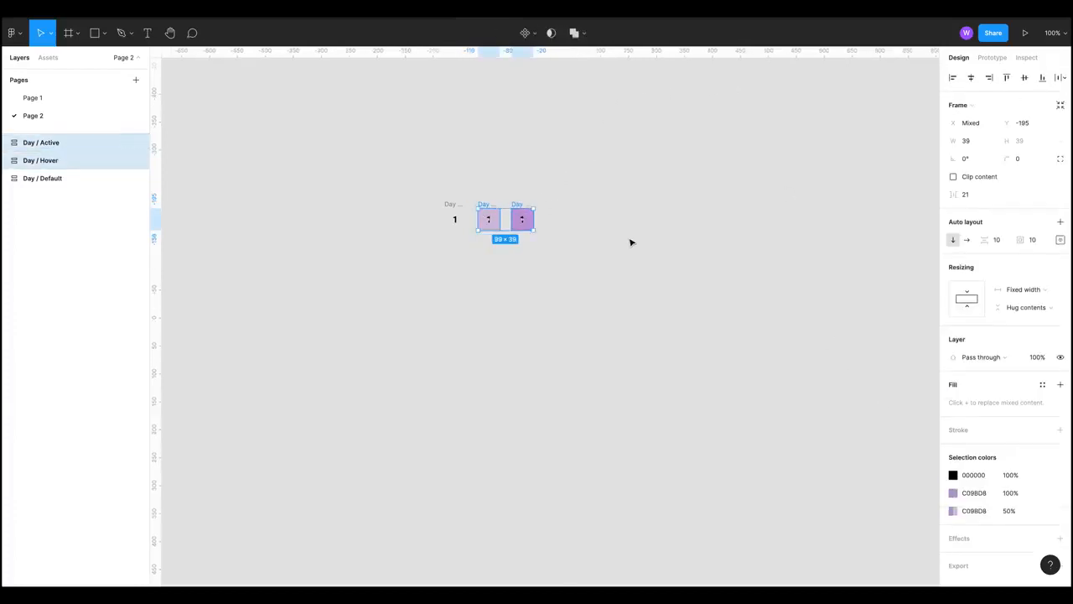
pyautogui.click(983, 476)
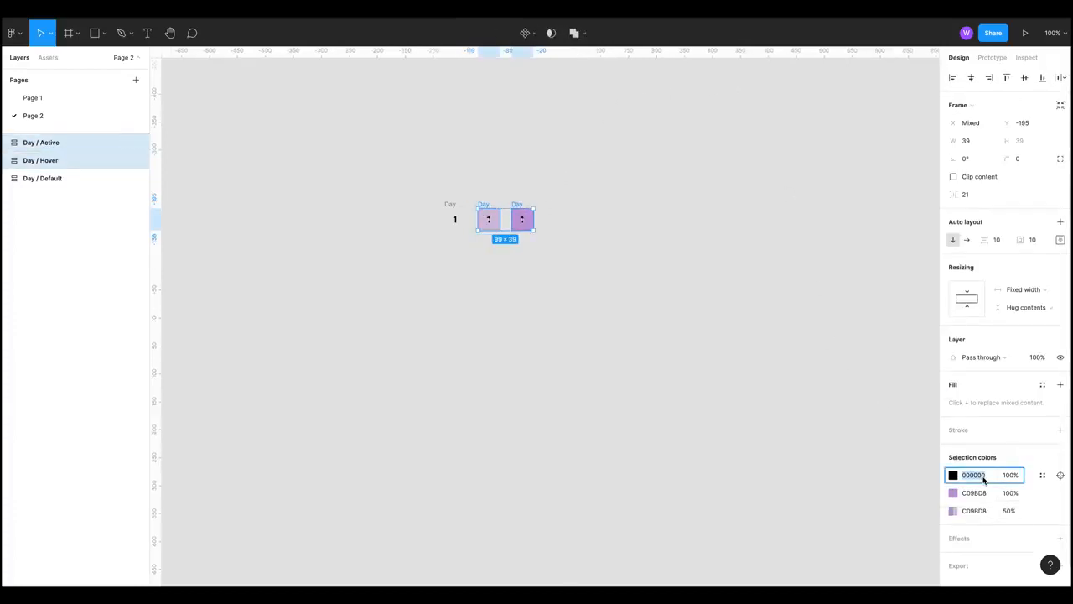
pyautogui.write('ffffff')
pyautogui.press('Return')
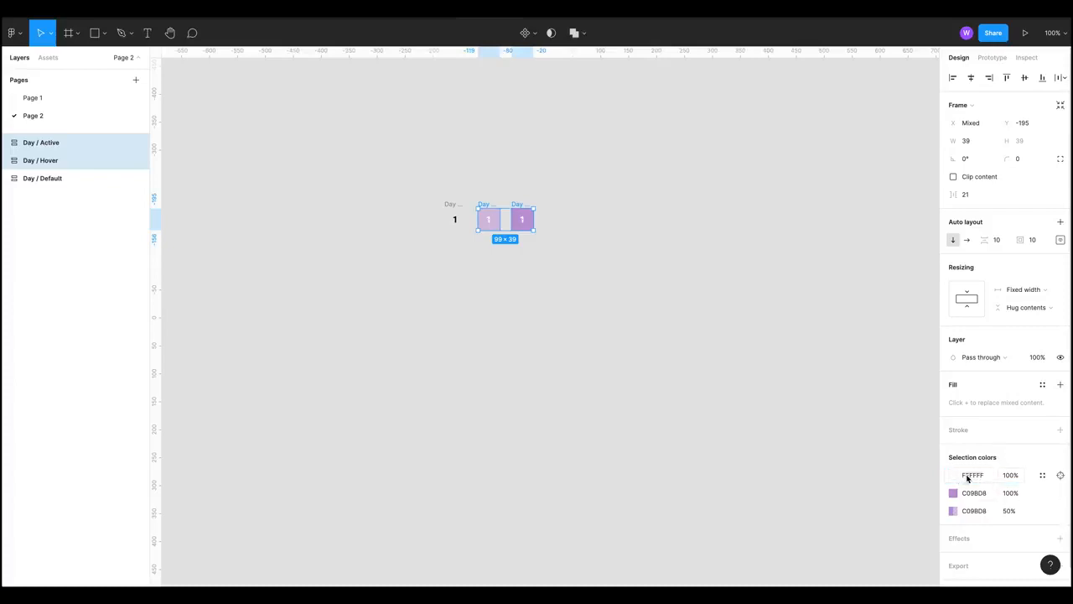
pyautogui.click(519, 413)
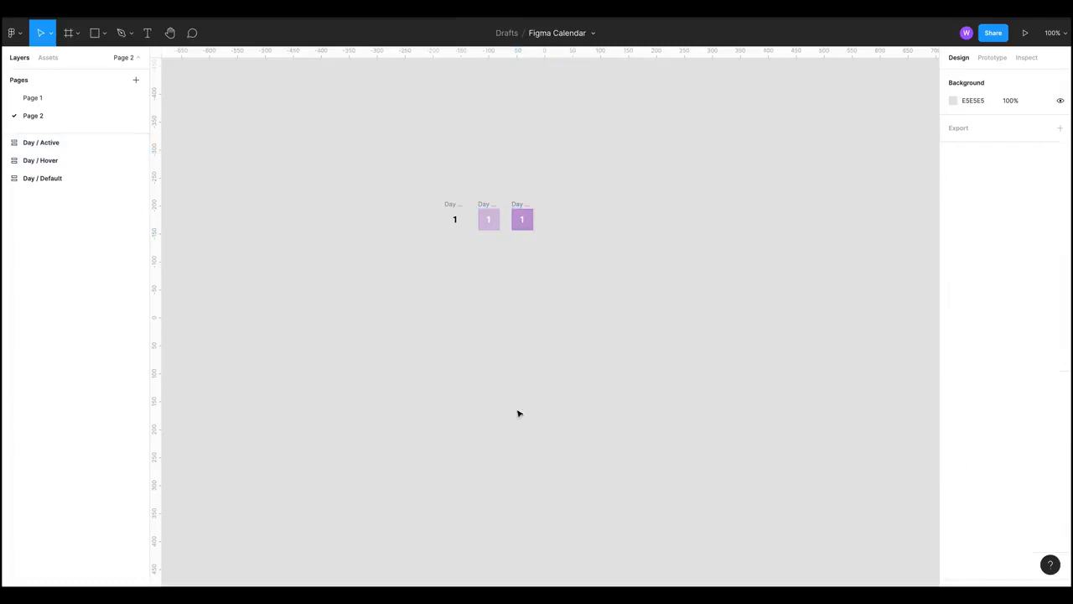
# - Switch the number color in the Hover and Active frames to 000000 and back to FFFFFF
pyautogui.click(488, 219)
pyautogui.keyDown('shift'); pyautogui.click(521, 219); pyautogui.keyUp('shift')
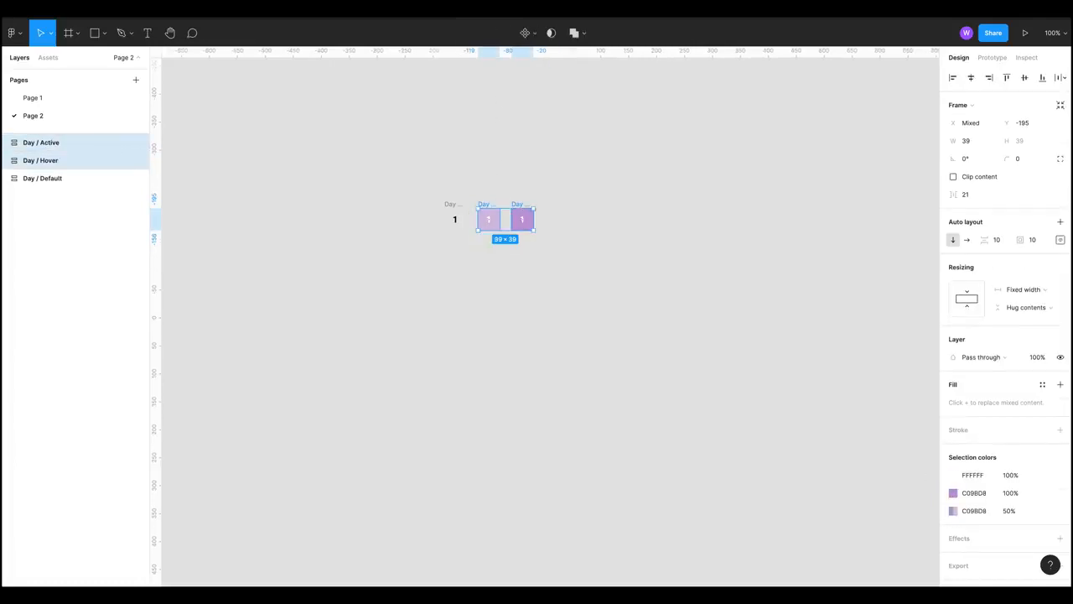
pyautogui.click(974, 476)
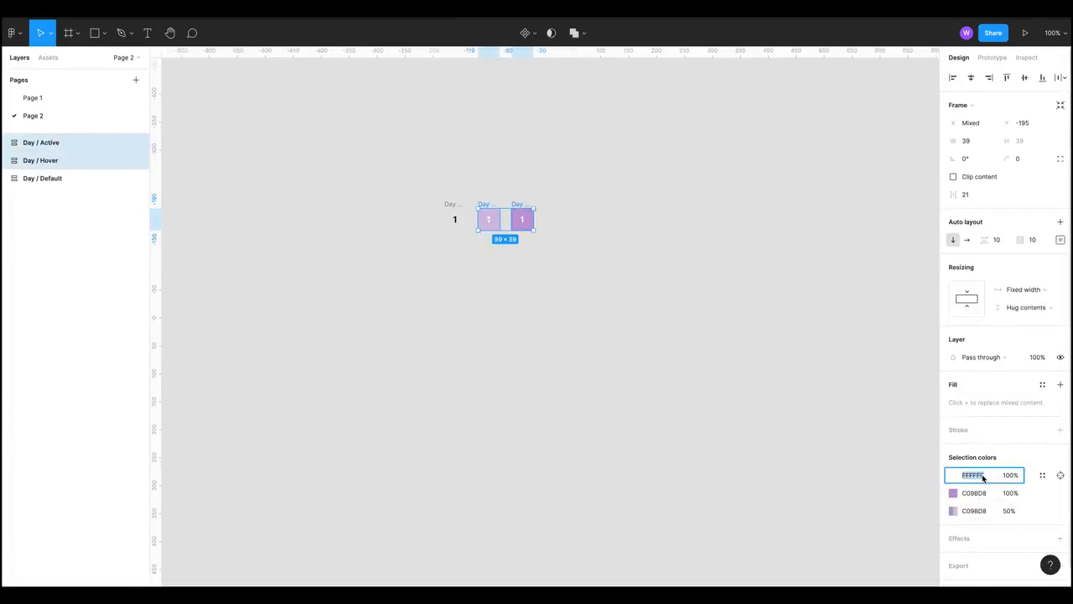
pyautogui.write('f')
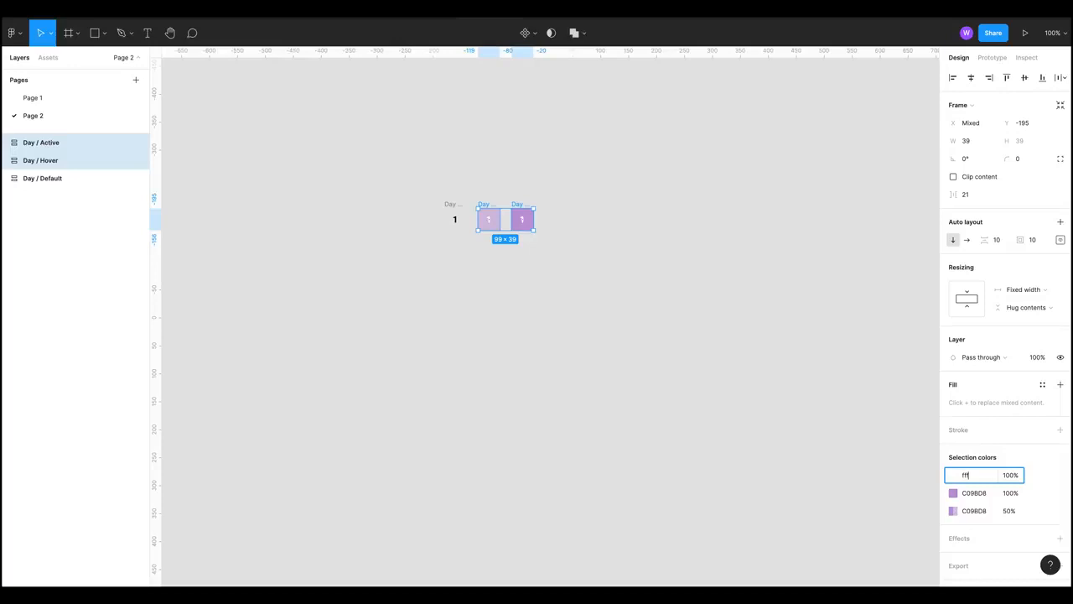
pyautogui.write('ff')
pyautogui.press('Return')
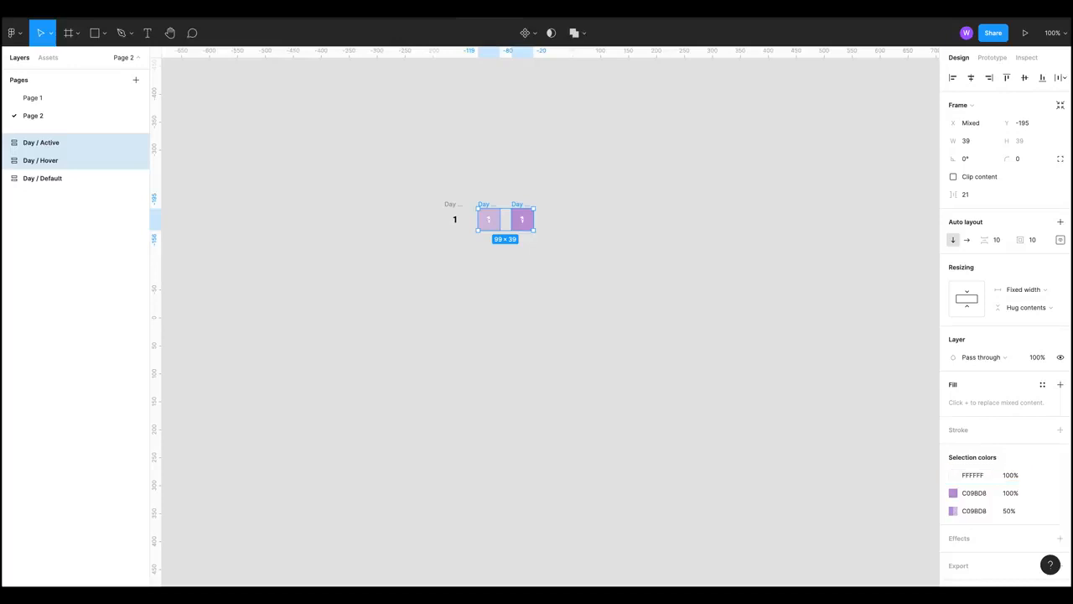
pyautogui.click(975, 475)
pyautogui.write('000000')
pyautogui.press('Return')
pyautogui.click(975, 474)
pyautogui.write('ffffff')
pyautogui.press('Return')
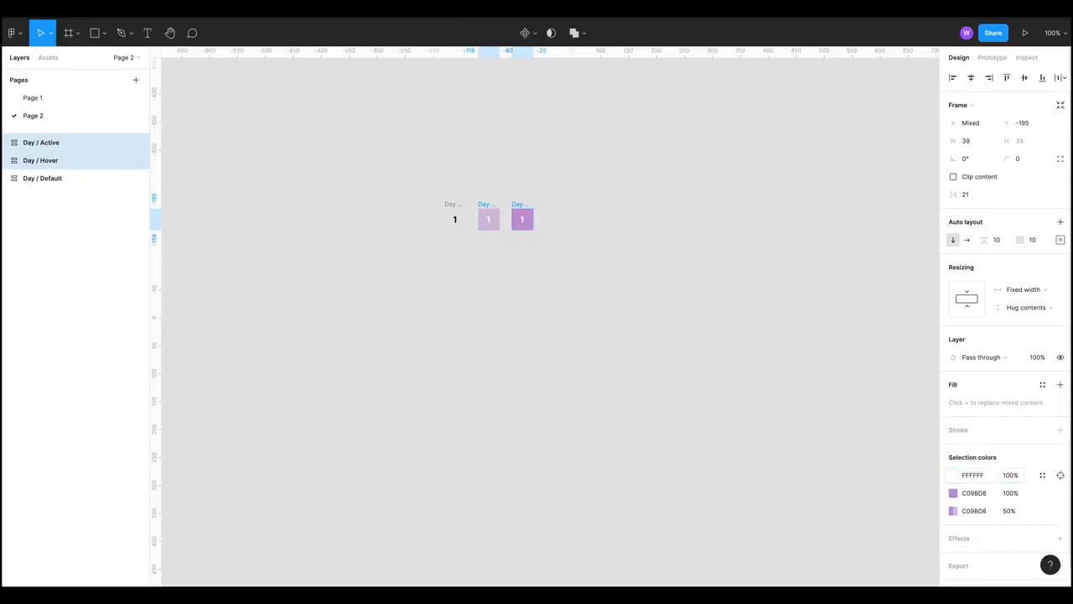
# - Create a component set directly from the three Day frames
pyautogui.click(254, 382)
pyautogui.moveTo(382, 284); pyautogui.dragTo(416, 293)
pyautogui.moveTo(403, 177); pyautogui.dragTo(597, 262)
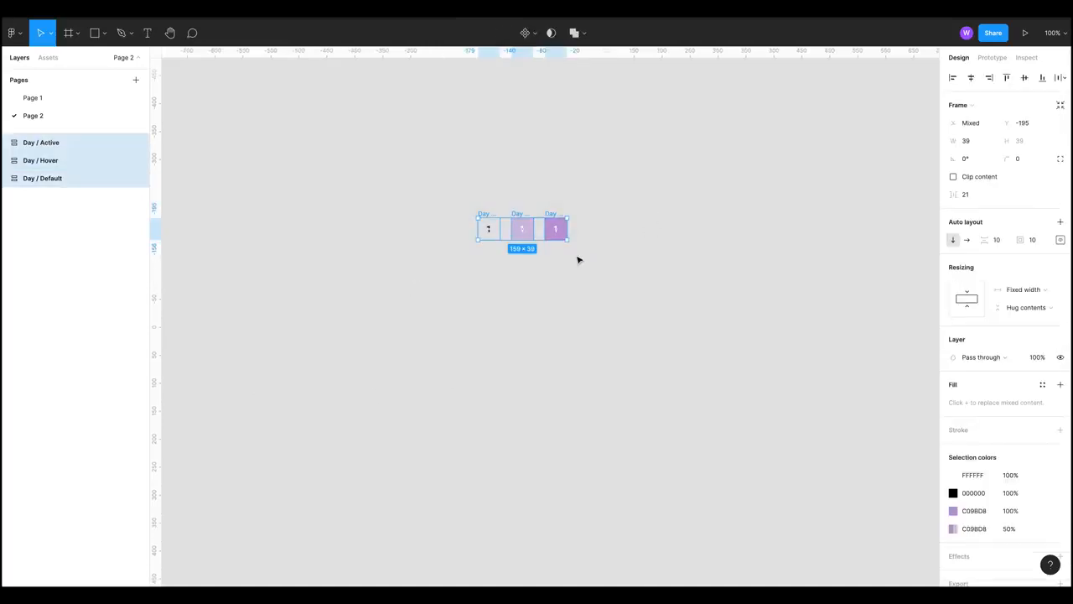
pyautogui.click(529, 33)
pyautogui.click(546, 87)
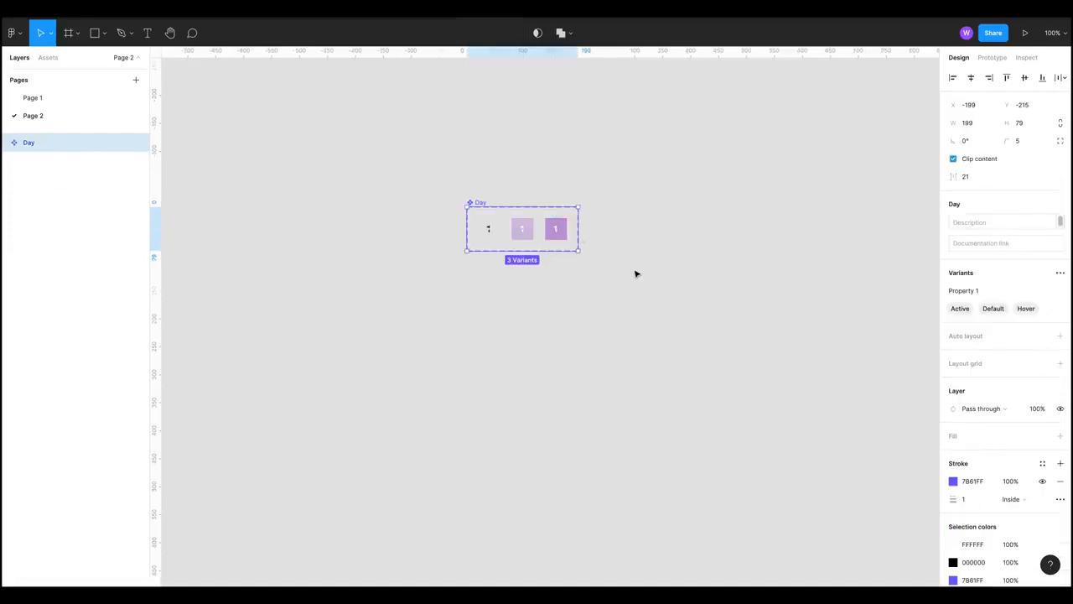
pyautogui.click(732, 260)
pyautogui.hscroll(5, 478, 202)
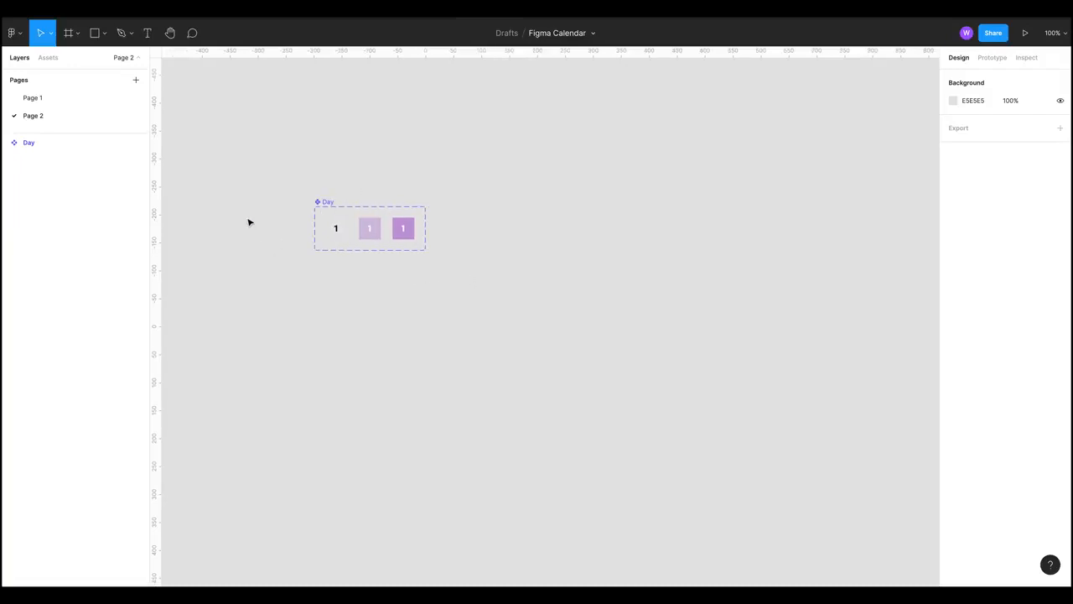
# - Undo the creation of the Day component set to get the three plain frames back
pyautogui.click(5, 143)
pyautogui.moveTo(574, 304); pyautogui.dragTo(549, 326)
pyautogui.hotkey('ctrl', 'a')
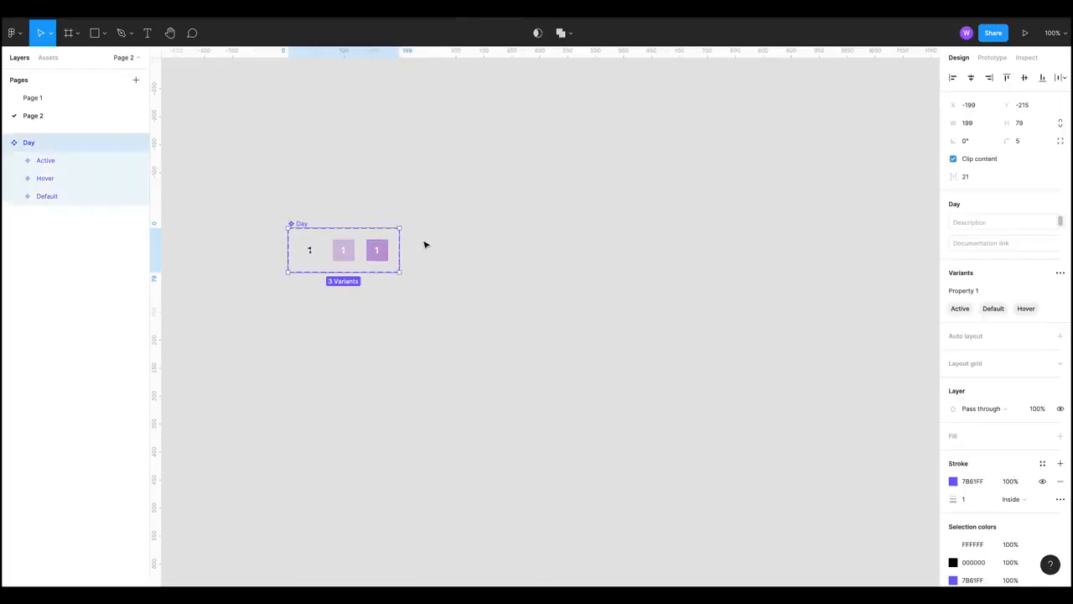
pyautogui.hotkey('ctrl', 'z')
# - Turn the three Day frames into multiple separate components and combine them as variants
pyautogui.click(535, 32)
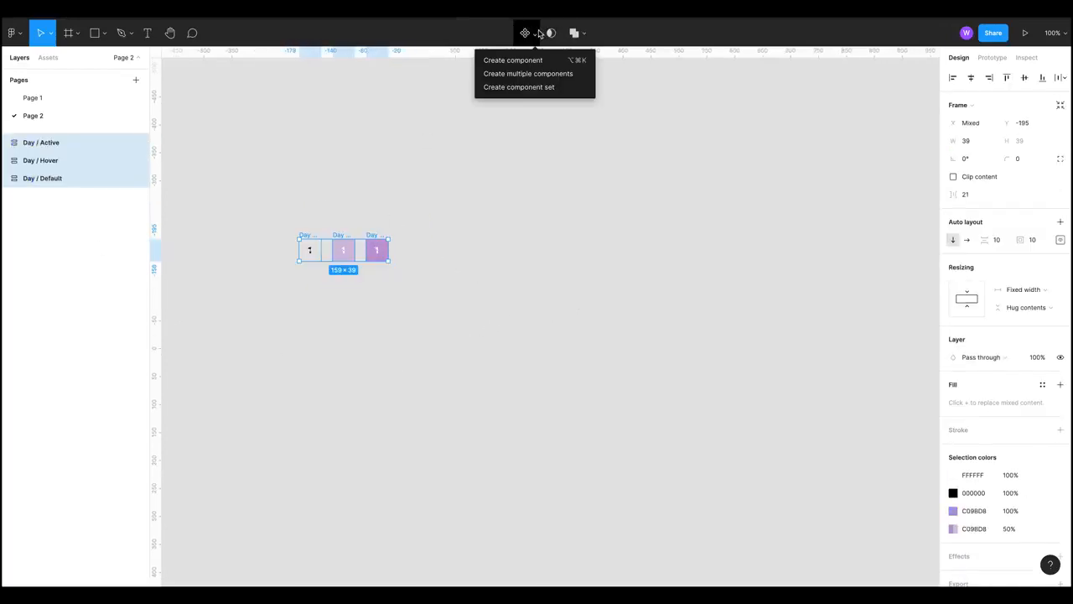
pyautogui.click(538, 72)
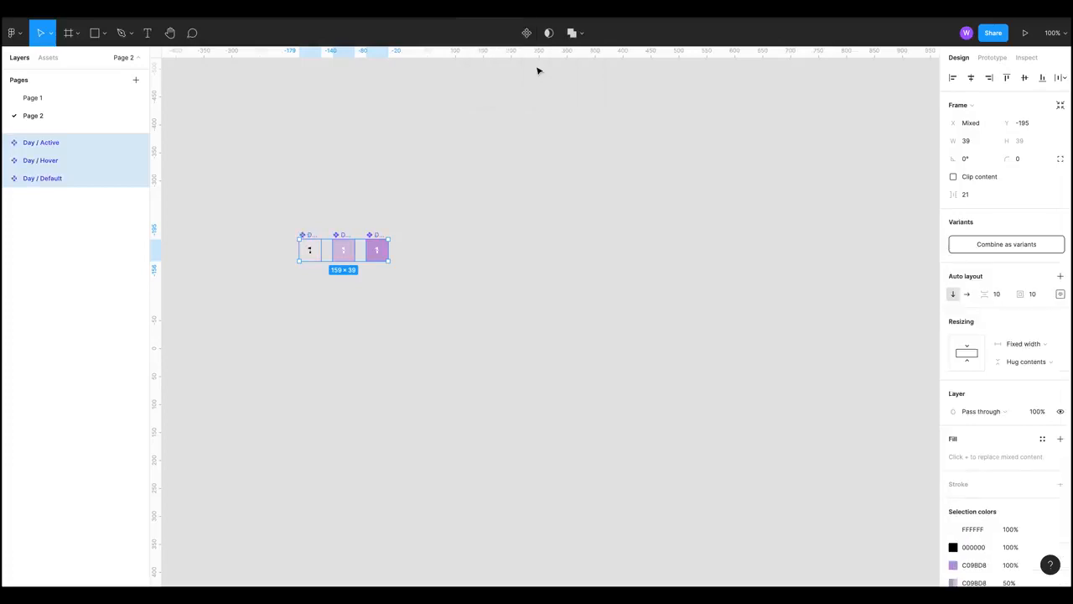
pyautogui.click(990, 245)
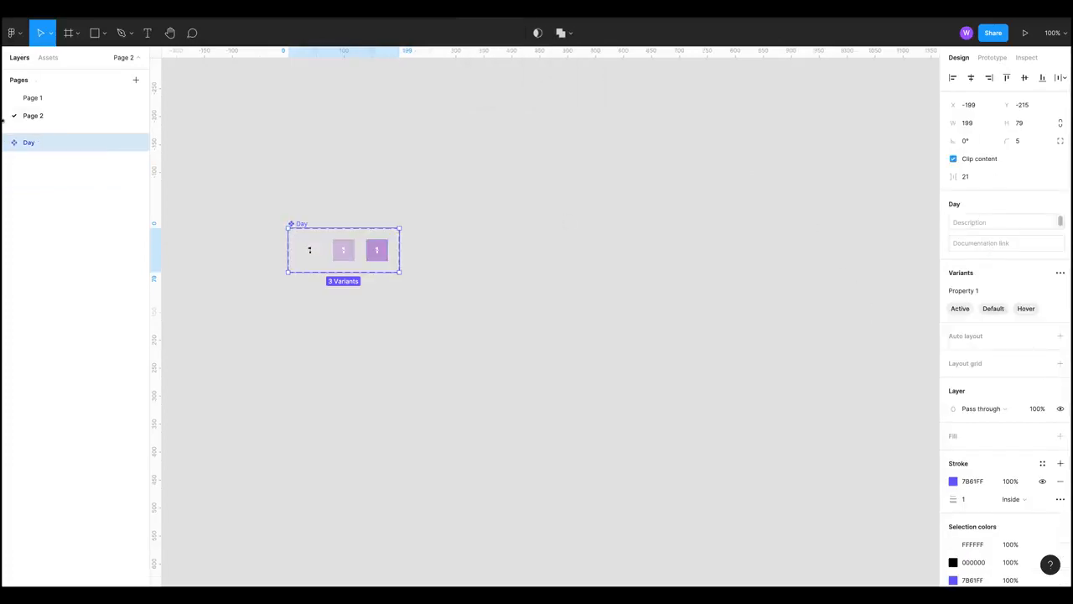
# - Examine the variants inside the Day component set and the local components listed for each page
pyautogui.click(6, 142)
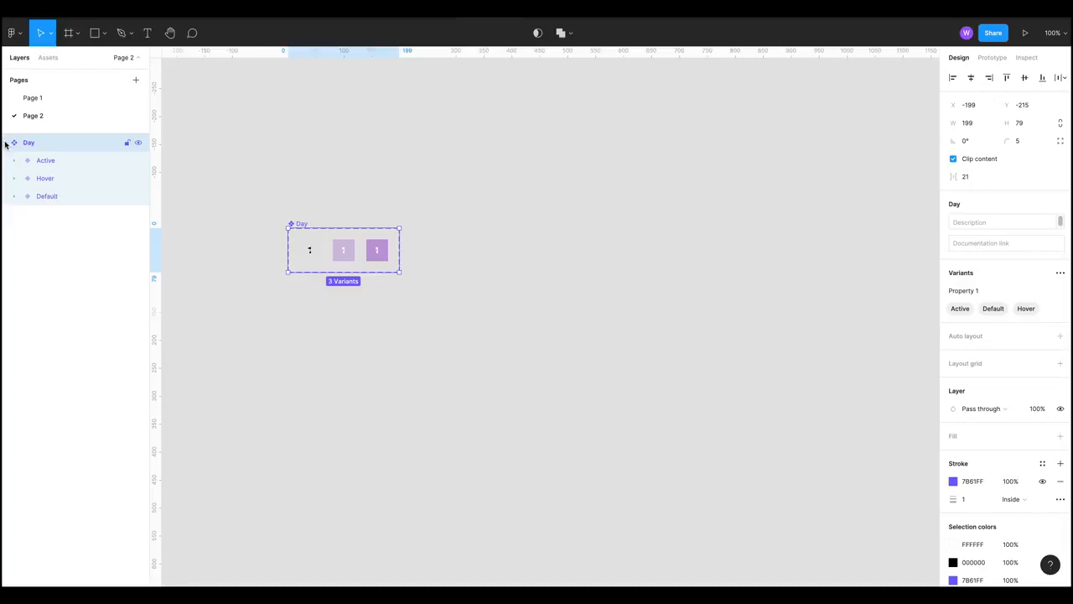
pyautogui.click(6, 143)
pyautogui.click(608, 226)
pyautogui.click(47, 57)
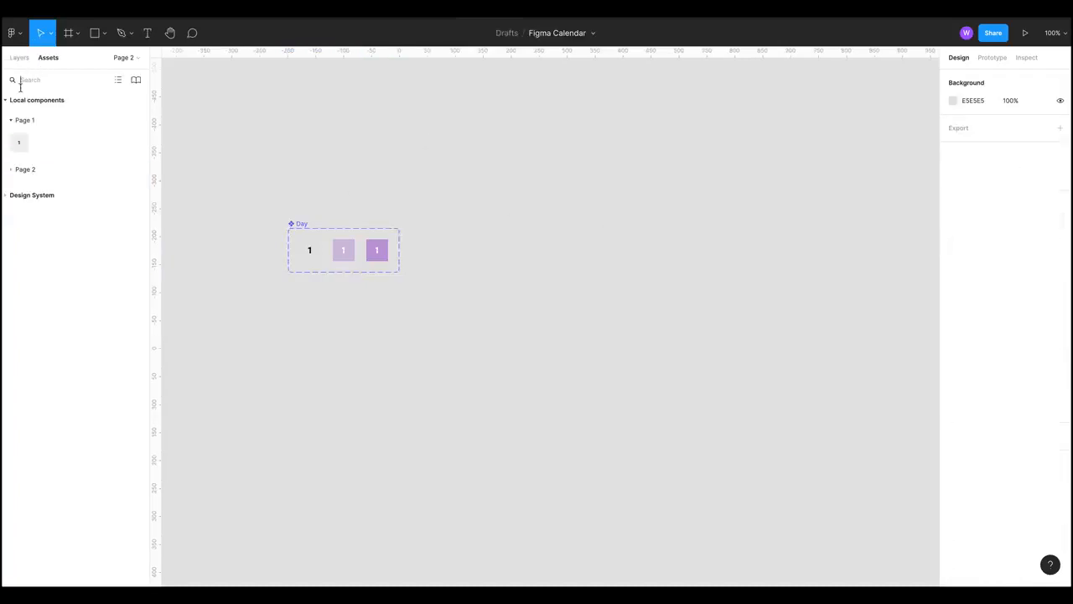
pyautogui.click(17, 121)
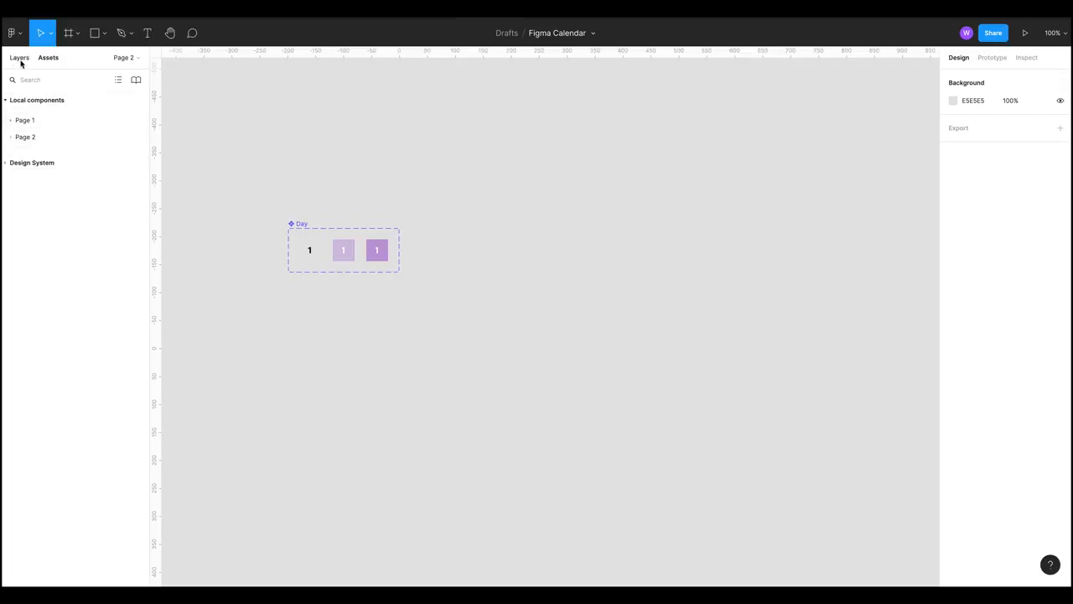
pyautogui.click(20, 58)
pyautogui.click(343, 249)
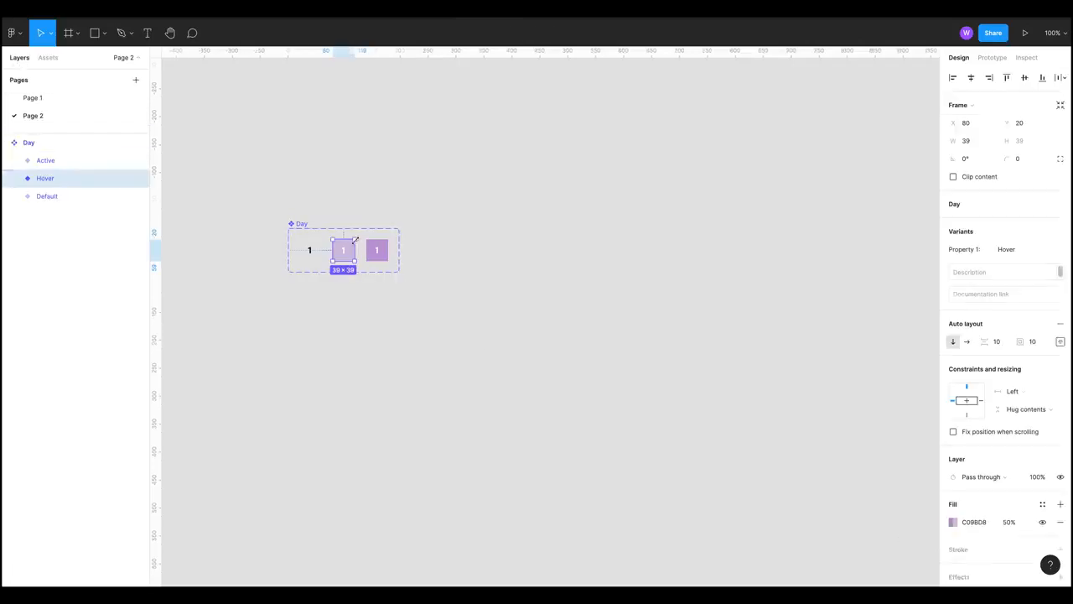
pyautogui.keyDown('shift'); pyautogui.click(379, 249); pyautogui.keyUp('shift')
pyautogui.click(333, 280)
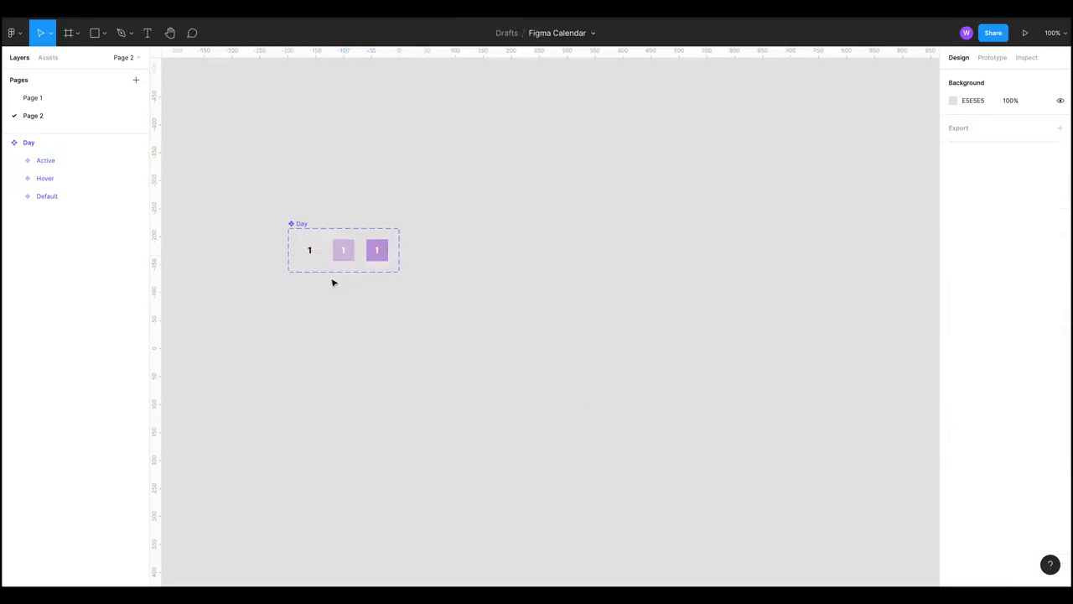
# - Delete the old Day component set beside the calendar frame on Page 1
pyautogui.click(36, 101)
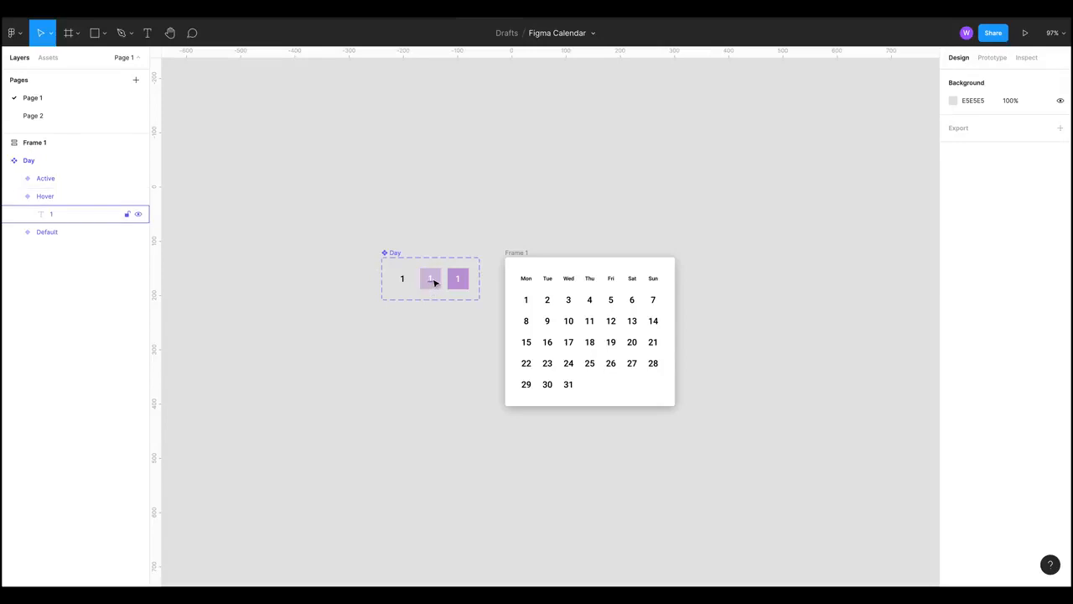
pyautogui.click(391, 252)
pyautogui.press('Delete')
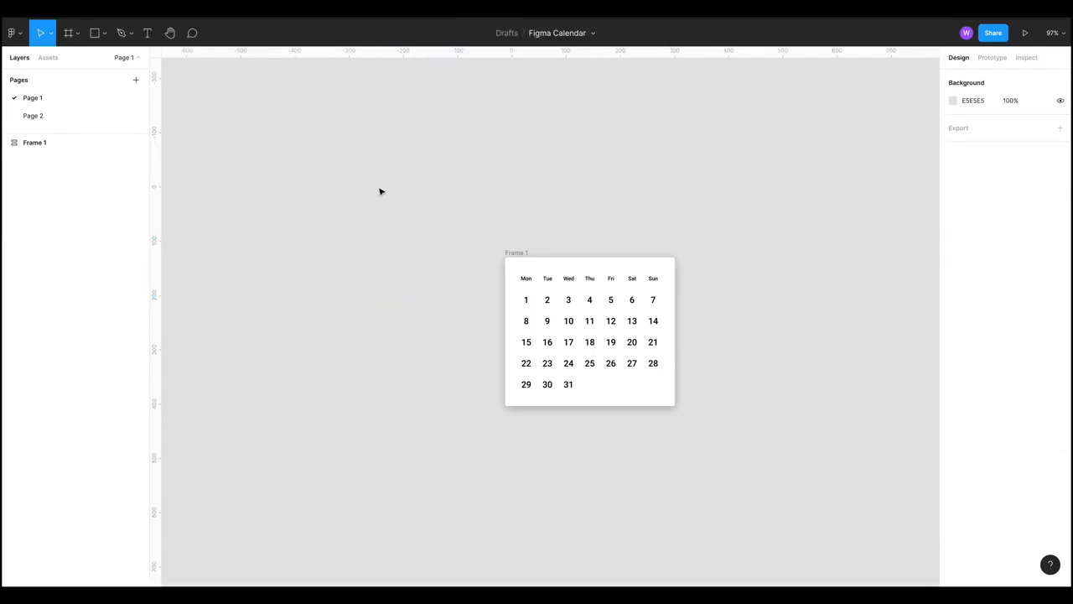
# - Place an instance of the local Day component to the right of the component set on Page 2
pyautogui.click(91, 115)
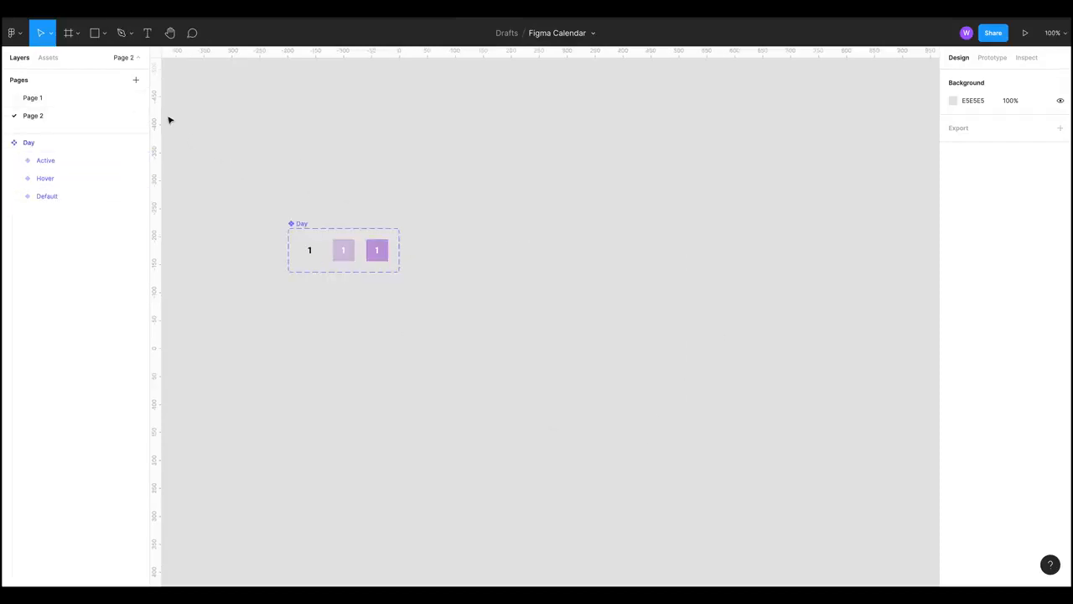
pyautogui.click(48, 58)
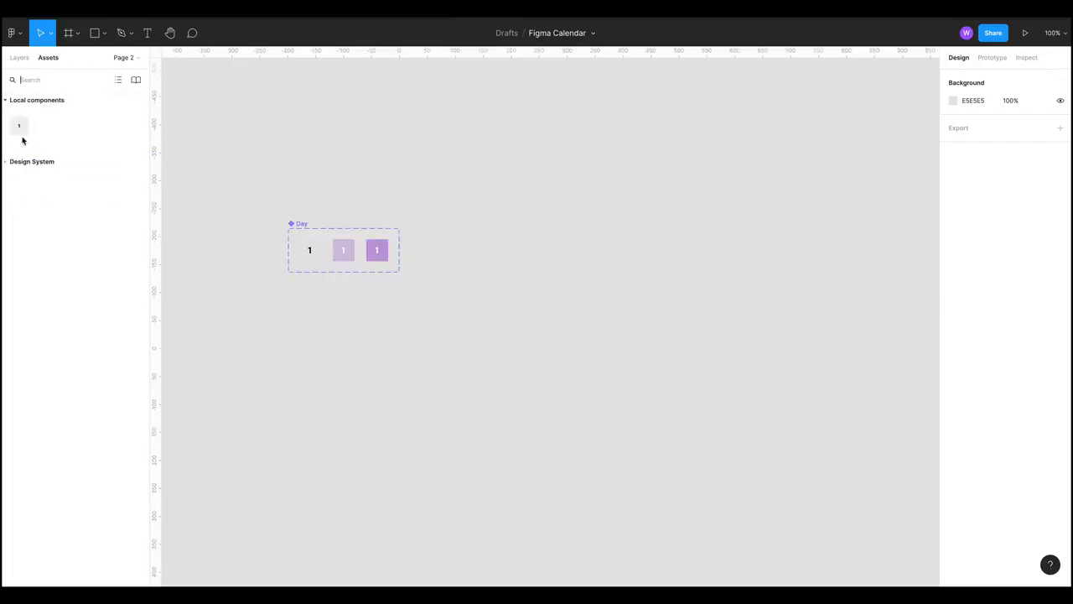
pyautogui.moveTo(23, 137); pyautogui.dragTo(575, 249)
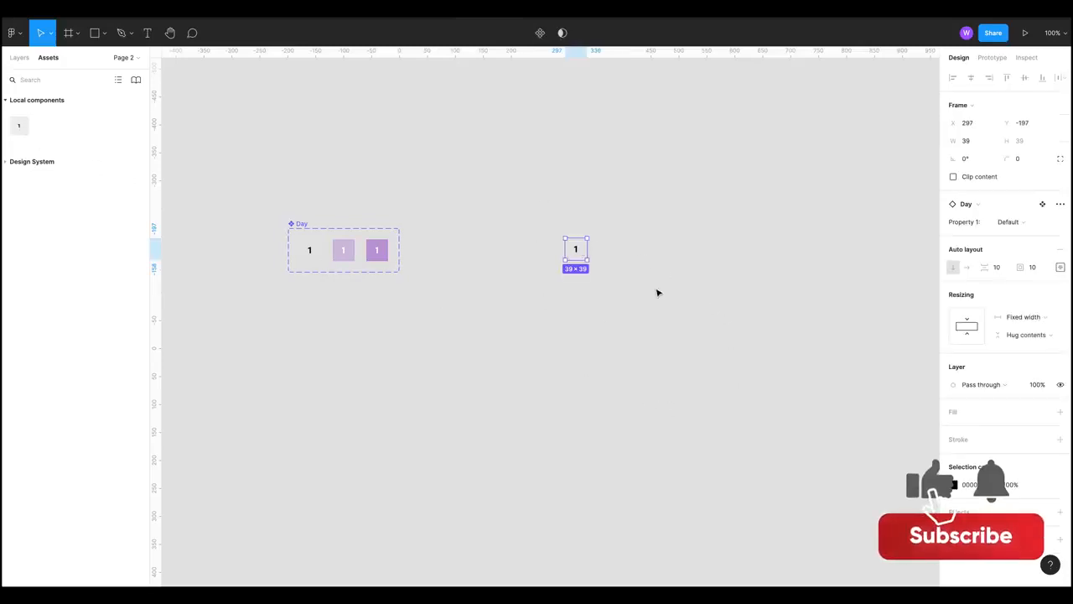
pyautogui.click(21, 58)
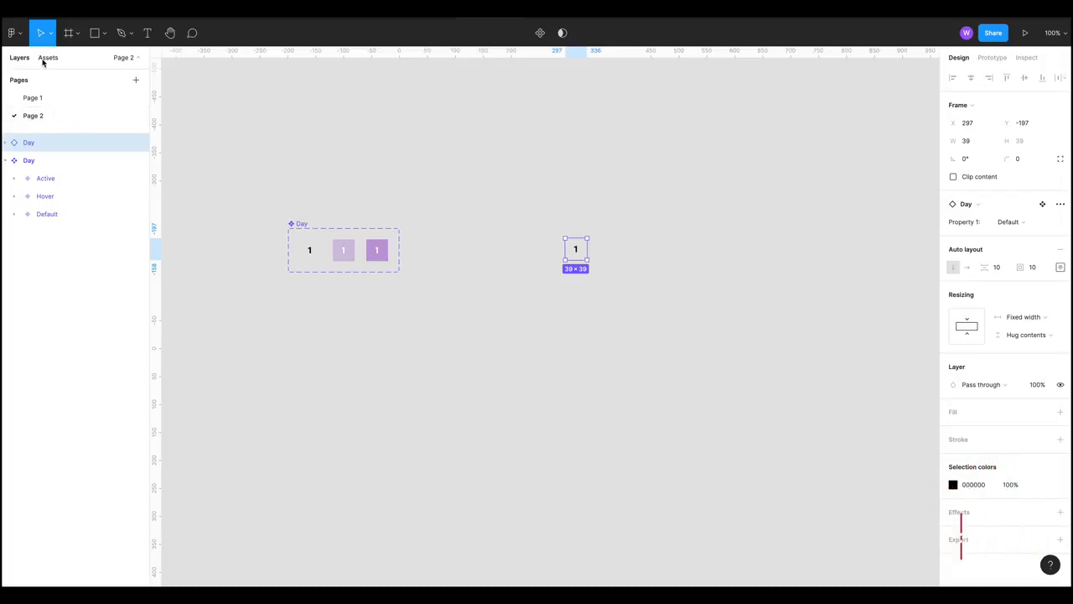
pyautogui.click(47, 58)
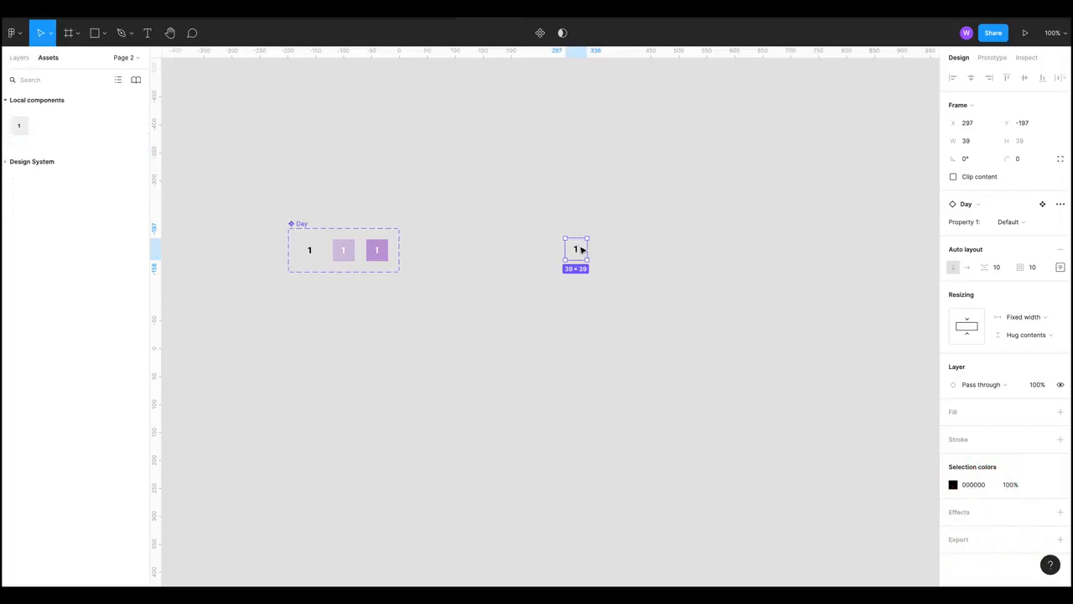
# - Duplicate the Day instance side by side into a row of seven days without gaps
pyautogui.moveTo(581, 249); pyautogui.dragTo(622, 254)
pyautogui.moveTo(620, 255); pyautogui.dragTo(642, 255)
pyautogui.moveTo(641, 257); pyautogui.dragTo(561, 195)
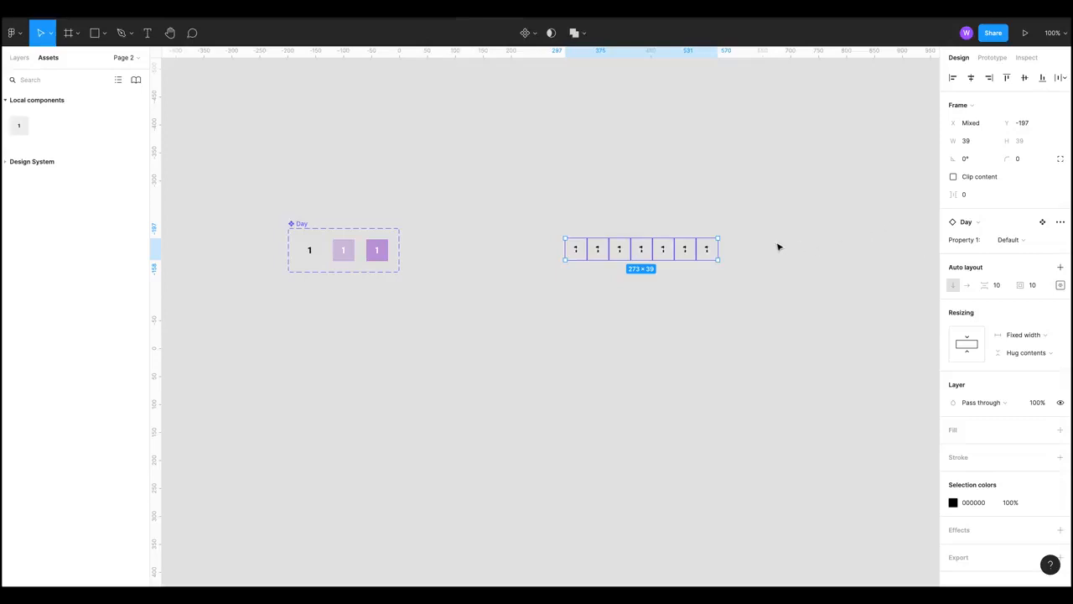
# - Duplicate the week row downward into five rows and delete the last four days, leaving 31 Day instances
pyautogui.moveTo(706, 259); pyautogui.dragTo(640, 338)
pyautogui.click(766, 364)
pyautogui.press('Delete')
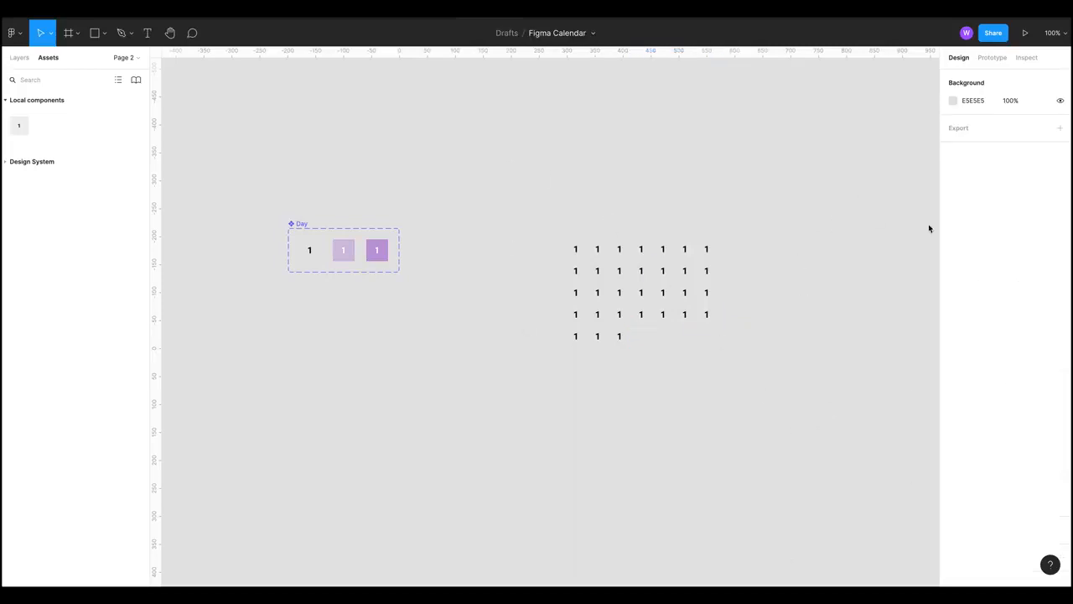
pyautogui.moveTo(543, 171); pyautogui.dragTo(731, 406)
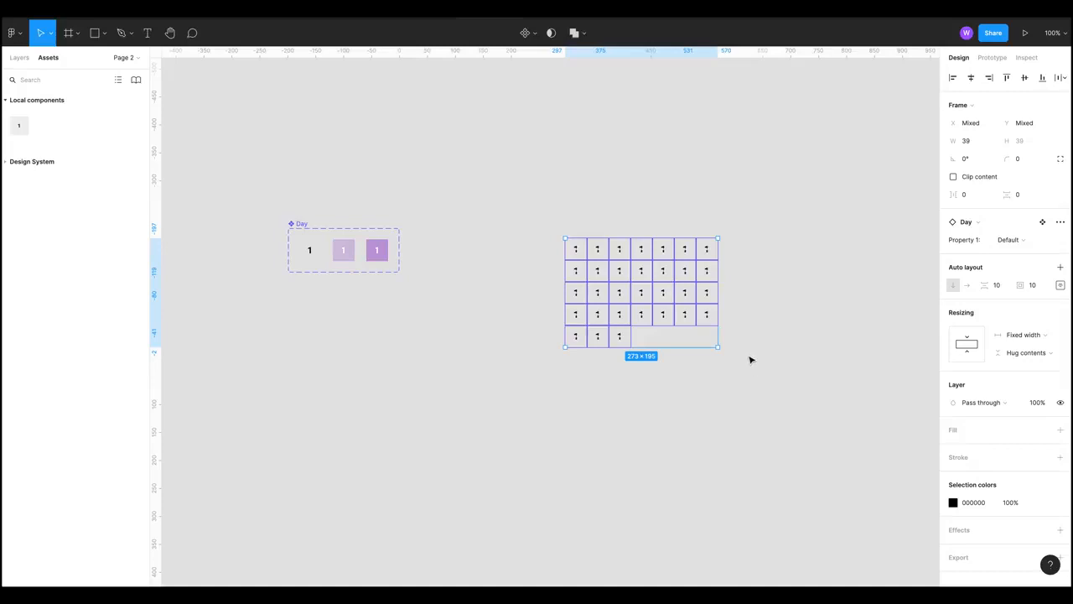
pyautogui.click(781, 287)
pyautogui.click(604, 255)
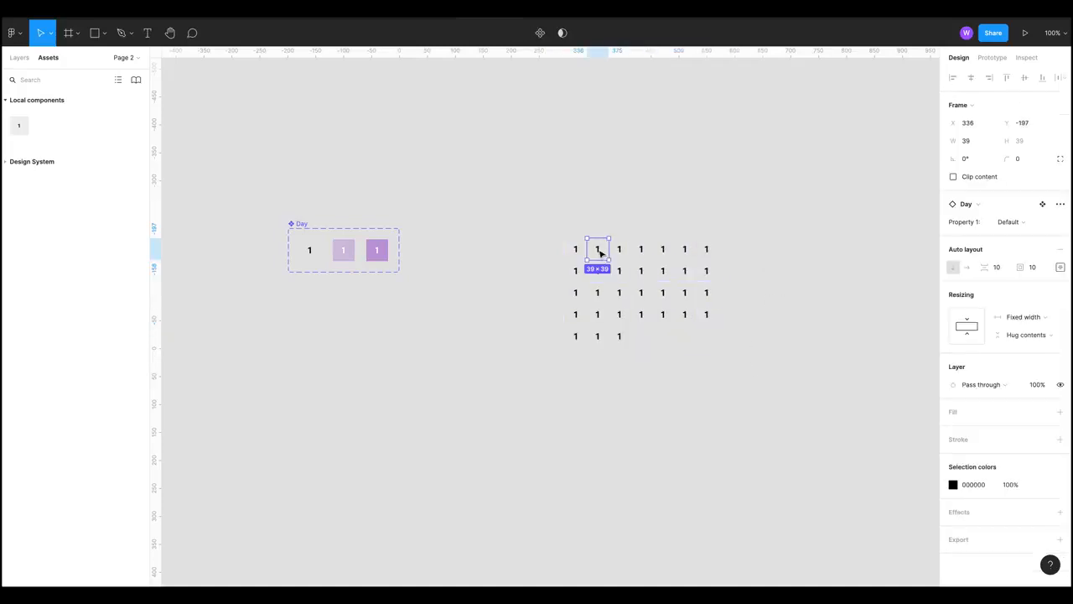
pyautogui.doubleClick(601, 253)
pyautogui.press('2')
pyautogui.press('2')
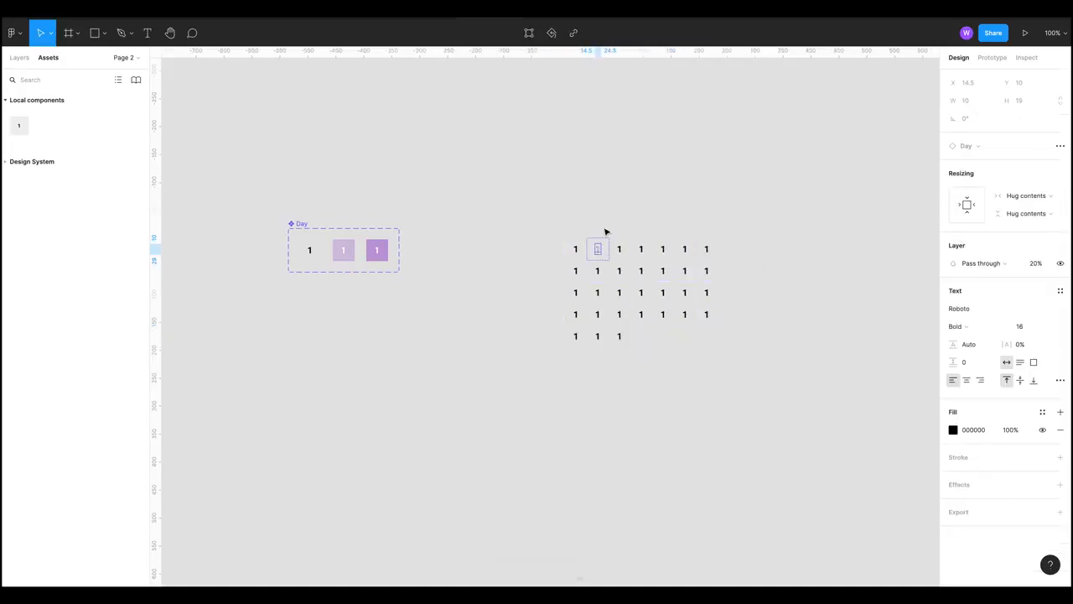
pyautogui.hotkey('ctrl', 'z')
pyautogui.click(608, 231)
# - Renumber the remaining days of the first week row as 2, 3, 4, 5, 6 and 7
pyautogui.tripleClick(599, 250)
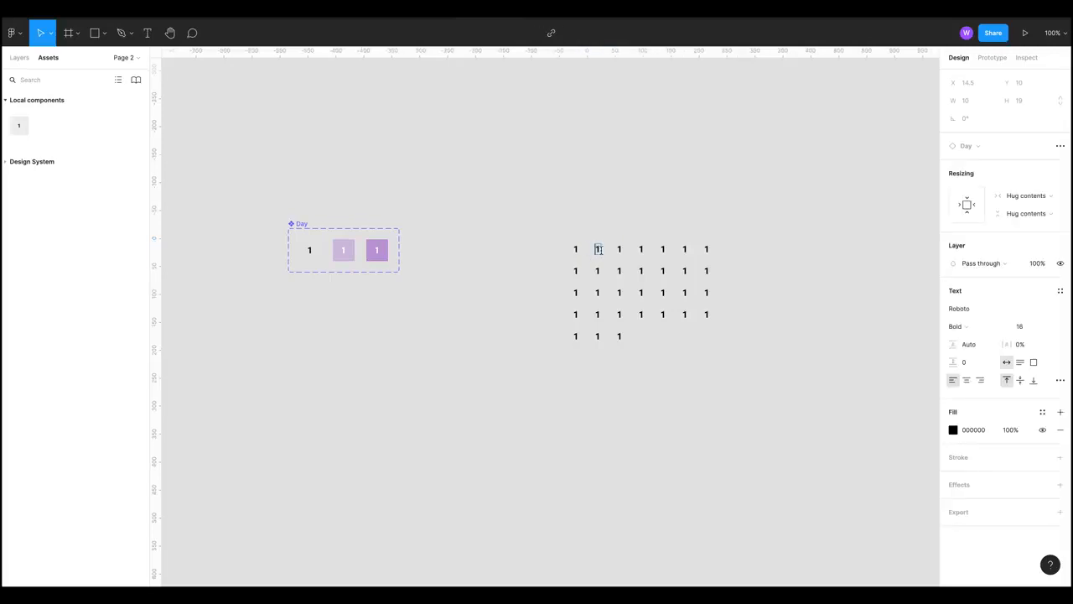
pyautogui.write('2')
pyautogui.tripleClick(620, 250)
pyautogui.write('3')
pyautogui.tripleClick(641, 250)
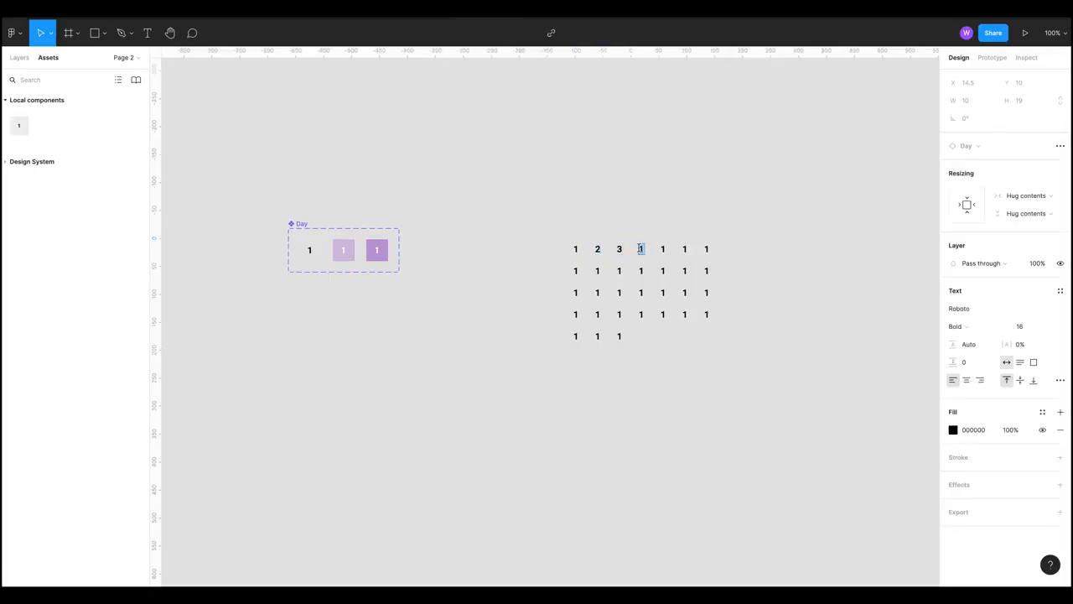
pyautogui.write('4')
pyautogui.tripleClick(663, 250)
pyautogui.write('5')
pyautogui.tripleClick(685, 250)
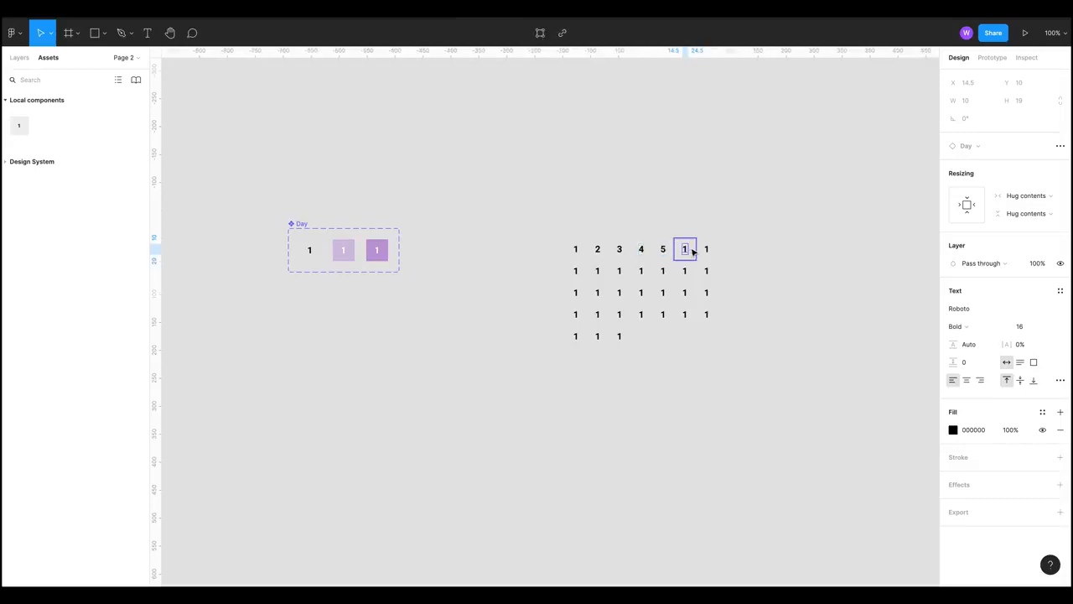
pyautogui.write('6')
pyautogui.tripleClick(707, 250)
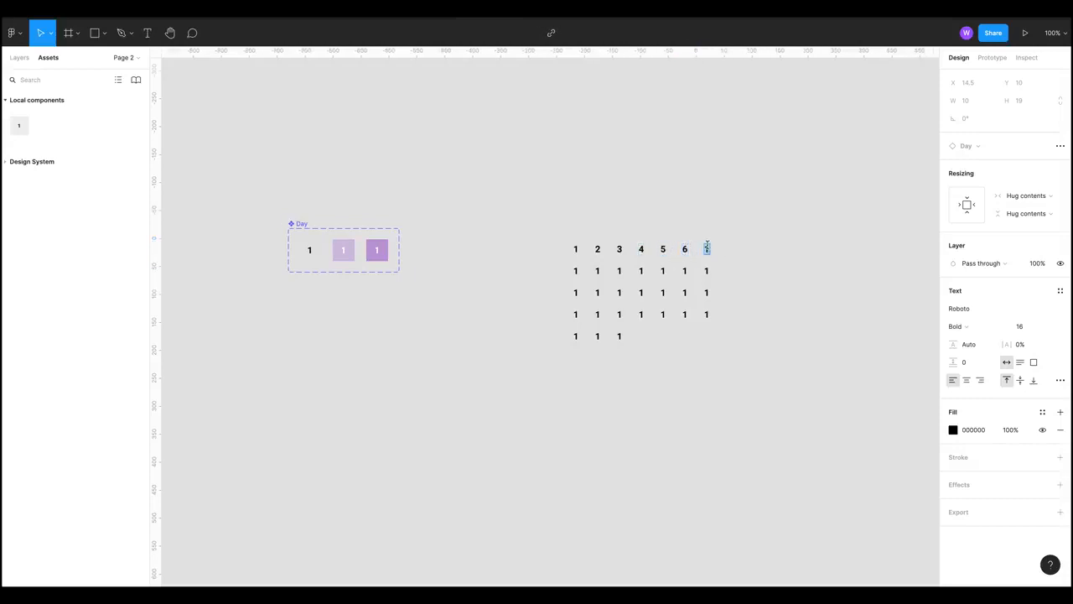
pyautogui.write('7')
# - Renumber the seven days of the second week row as 8 through 14
pyautogui.tripleClick(575, 271)
pyautogui.write('8')
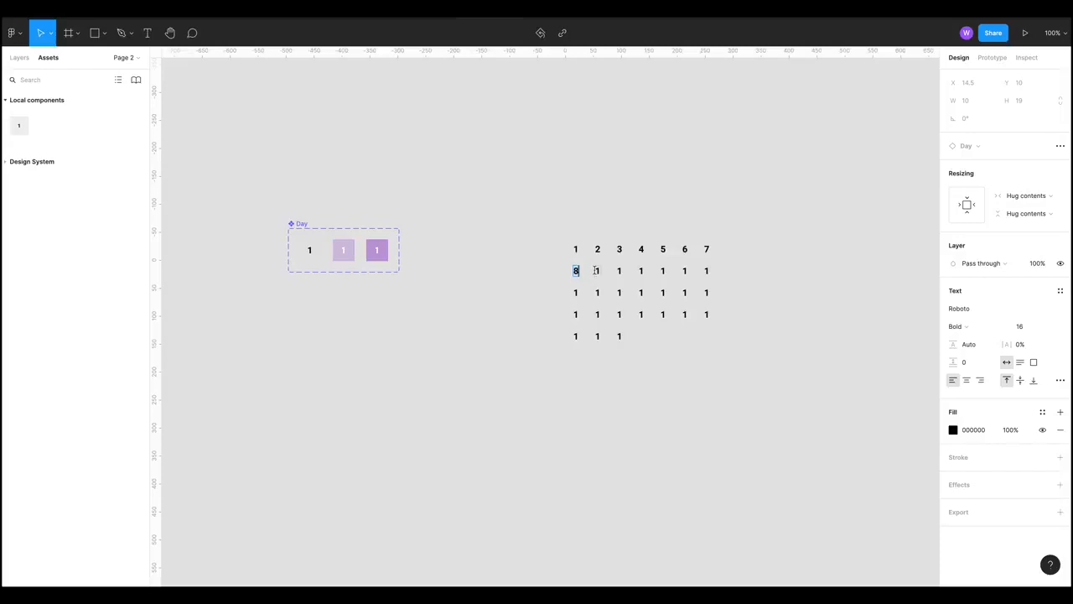
pyautogui.tripleClick(598, 271)
pyautogui.write('9')
pyautogui.tripleClick(620, 271)
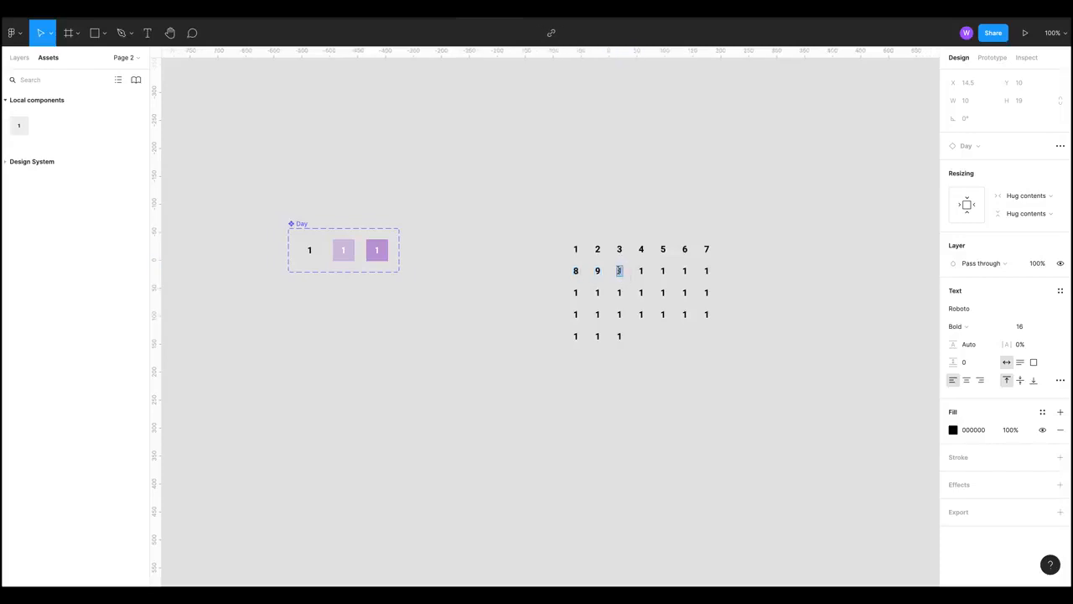
pyautogui.write('10')
pyautogui.tripleClick(642, 271)
pyautogui.write('11')
pyautogui.tripleClick(663, 272)
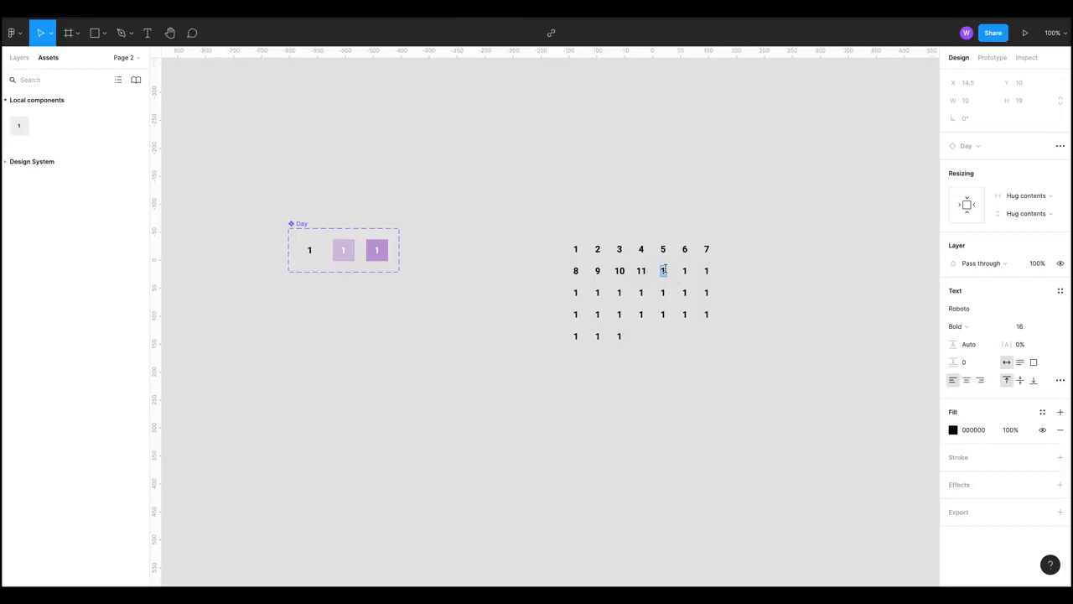
pyautogui.write('12')
pyautogui.tripleClick(683, 270)
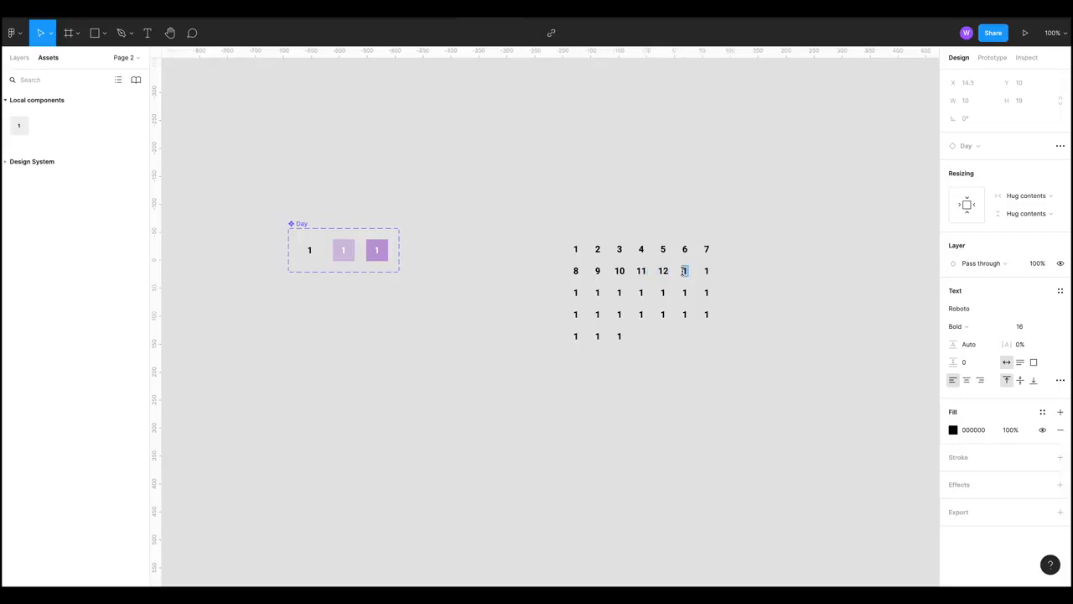
pyautogui.write('13')
pyautogui.tripleClick(706, 270)
pyautogui.write('14')
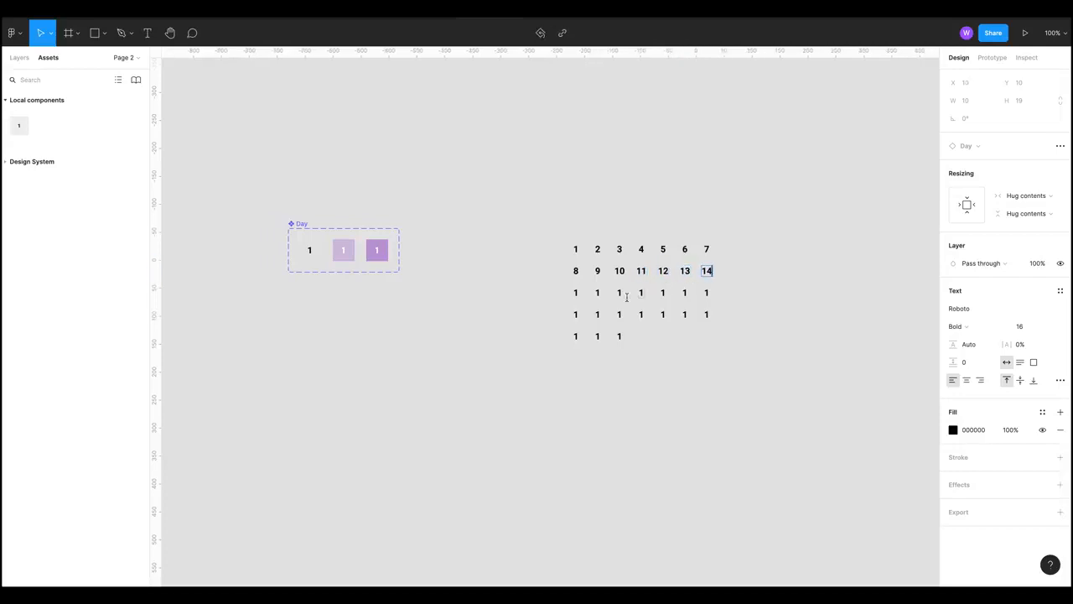
# - Renumber the seven days of the third week row as 15 through 21
pyautogui.tripleClick(574, 292)
pyautogui.write('15')
pyautogui.tripleClick(598, 292)
pyautogui.write('16')
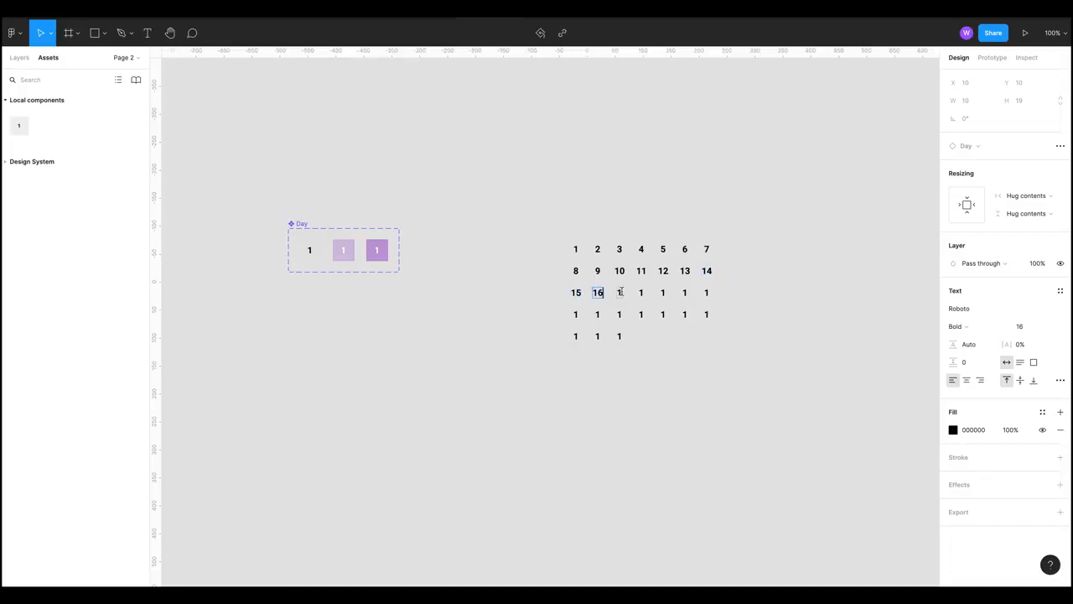
pyautogui.tripleClick(619, 292)
pyautogui.write('17')
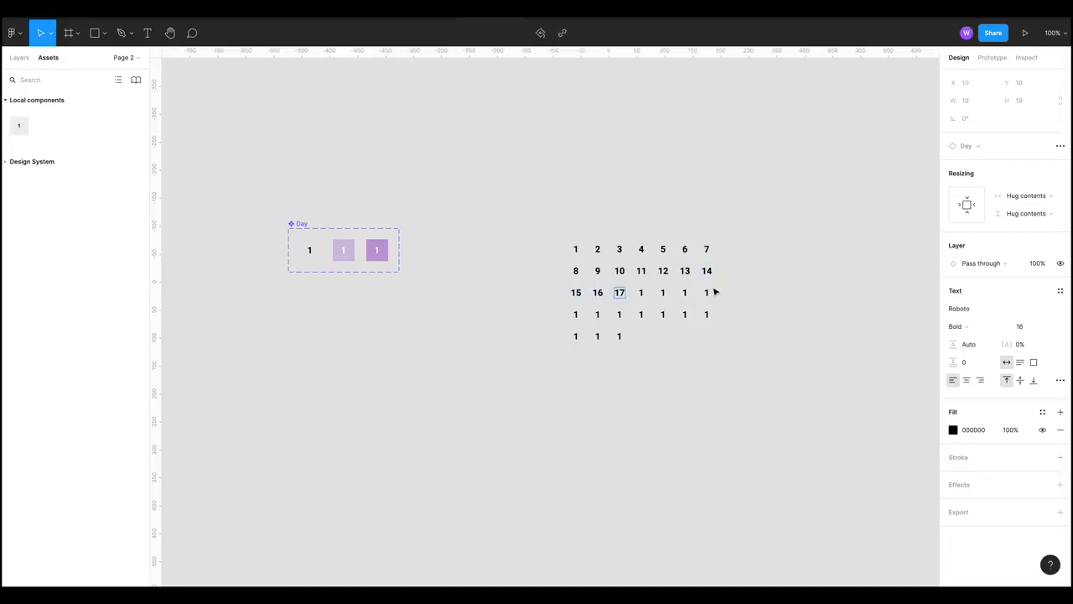
pyautogui.tripleClick(641, 291)
pyautogui.write('18')
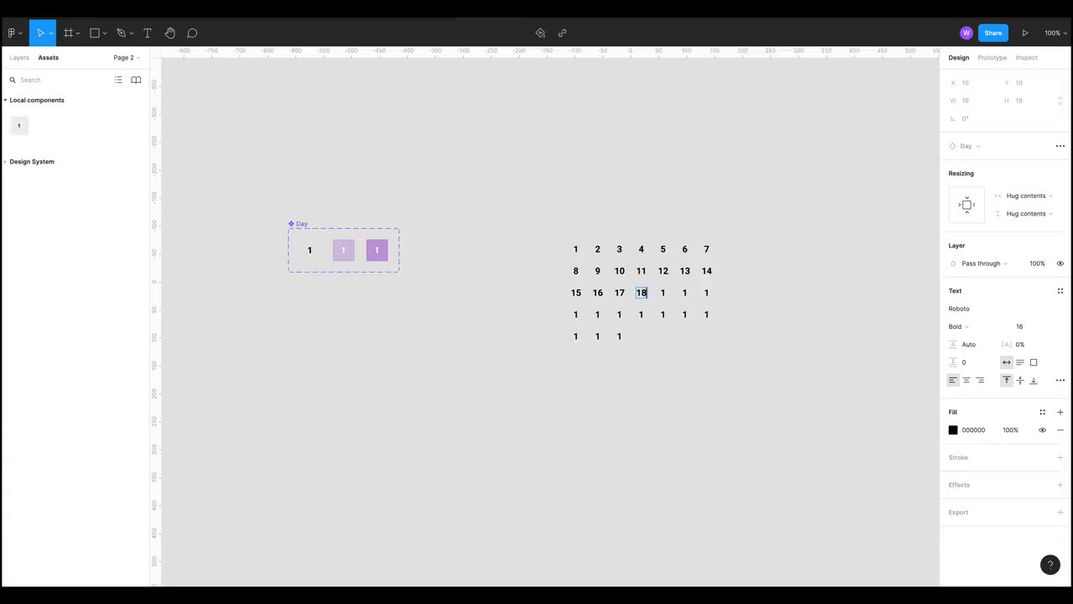
pyautogui.tripleClick(660, 291)
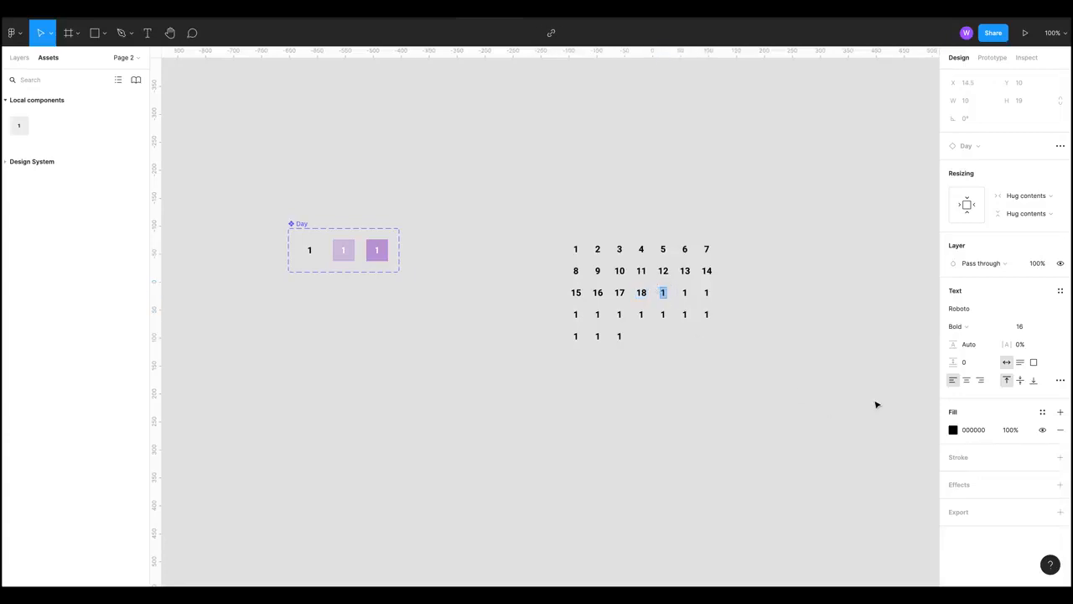
pyautogui.write('90')
pyautogui.press('BackSpace')
pyautogui.press('BackSpace')
pyautogui.write('19')
pyautogui.tripleClick(684, 291)
pyautogui.write('20')
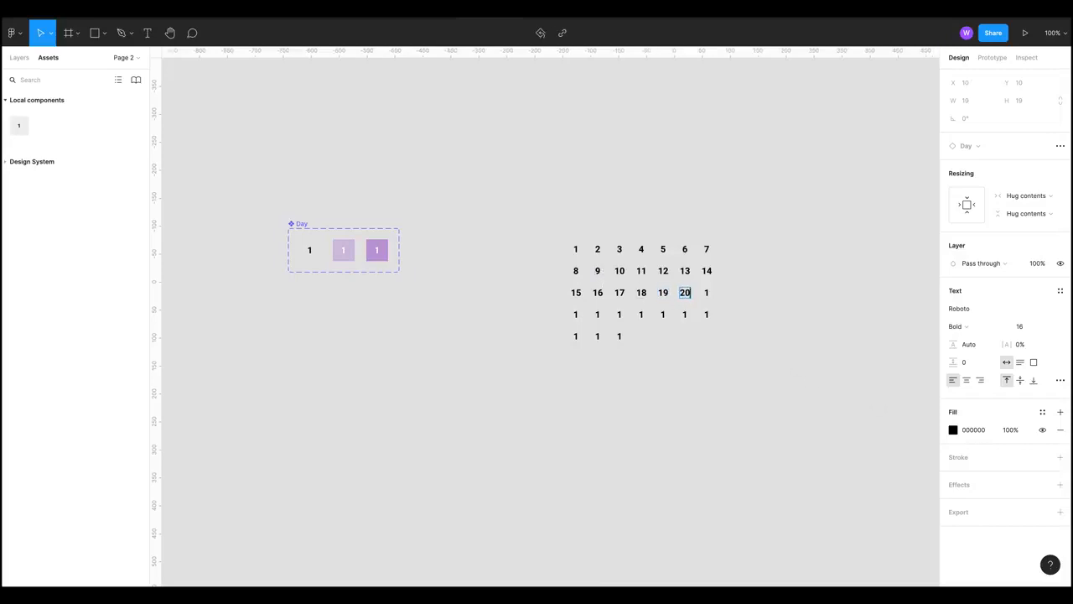
pyautogui.tripleClick(706, 291)
pyautogui.write('21')
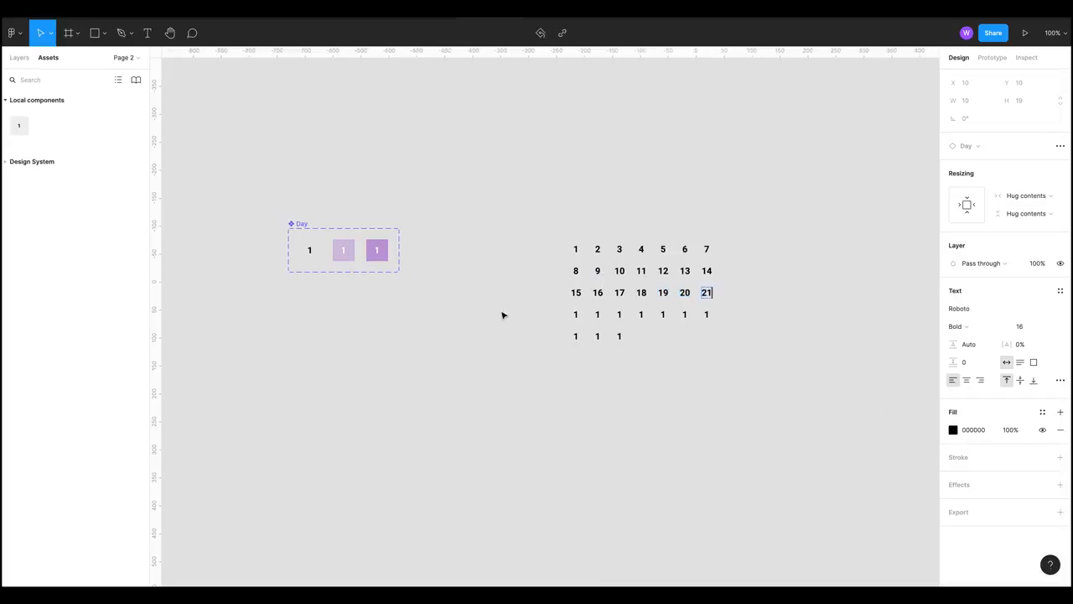
# - Renumber the seven days of the fourth week row as 22 through 28
pyautogui.tripleClick(577, 313)
pyautogui.write('22')
pyautogui.tripleClick(597, 314)
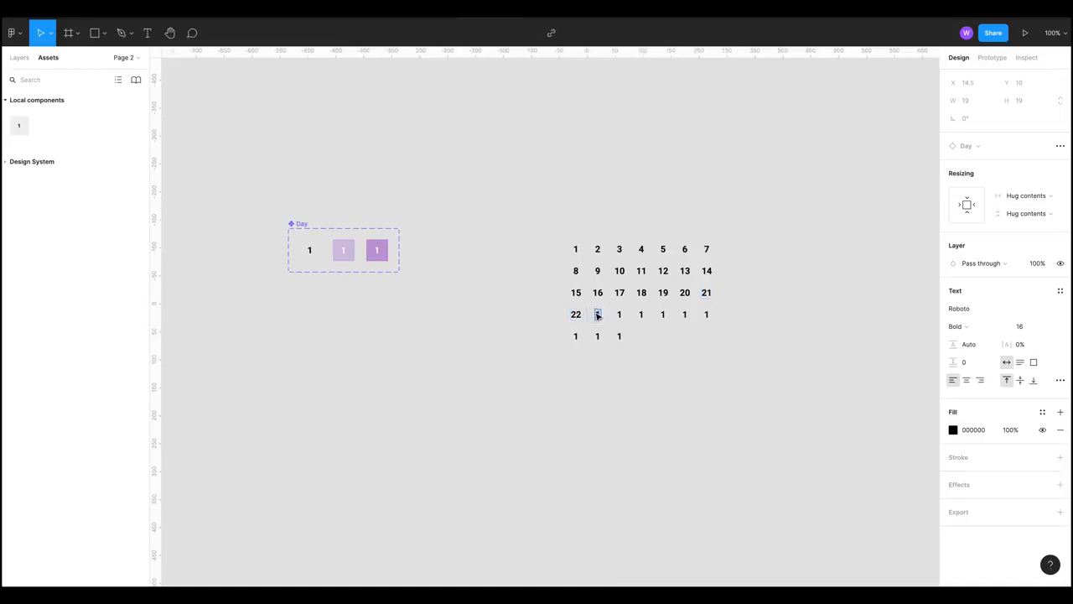
pyautogui.write('23')
pyautogui.tripleClick(619, 314)
pyautogui.write('24')
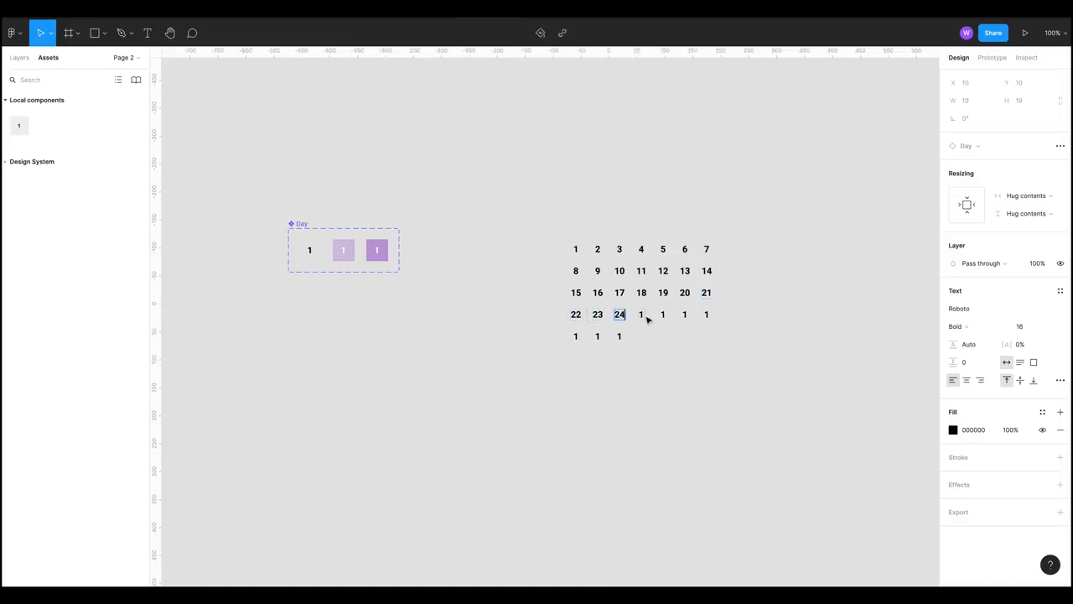
pyautogui.tripleClick(641, 314)
pyautogui.write('25')
pyautogui.tripleClick(663, 314)
pyautogui.write('26')
pyautogui.tripleClick(685, 314)
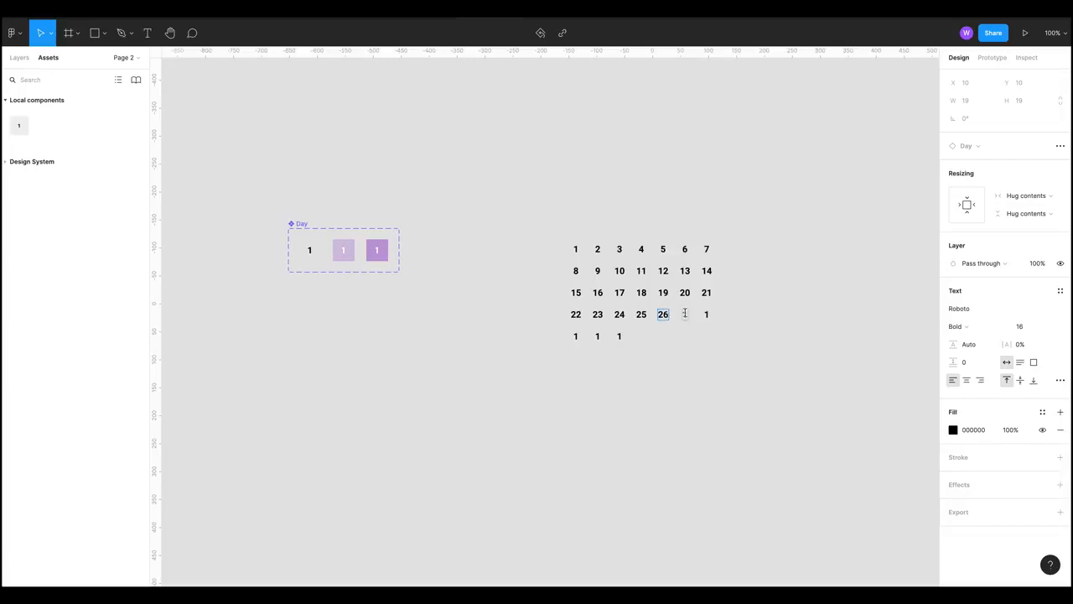
pyautogui.write('276')
pyautogui.press('BackSpace')
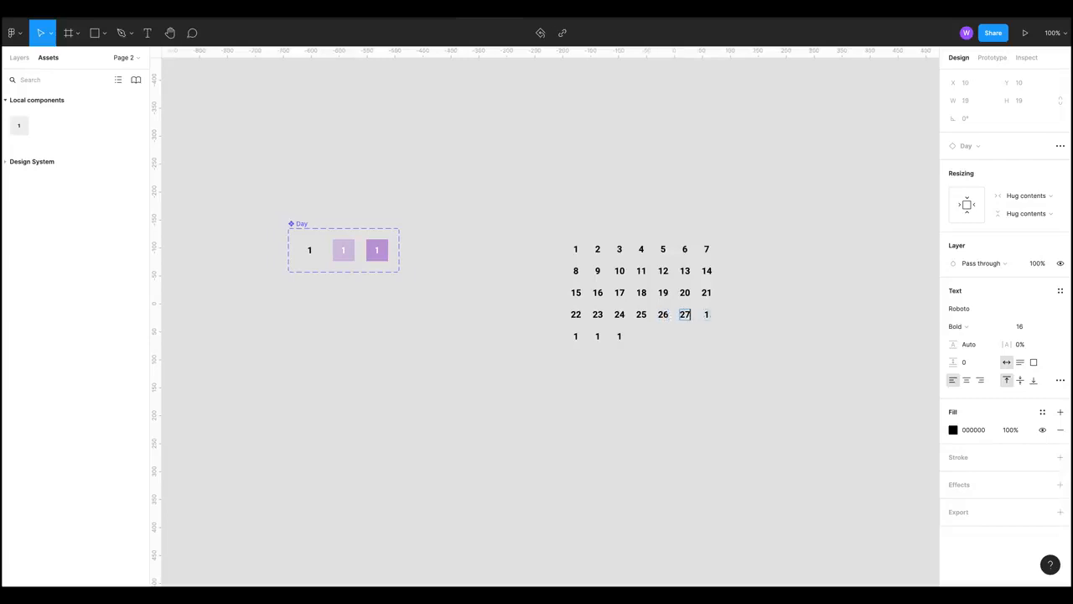
pyautogui.tripleClick(706, 313)
pyautogui.write('27')
pyautogui.press('BackSpace')
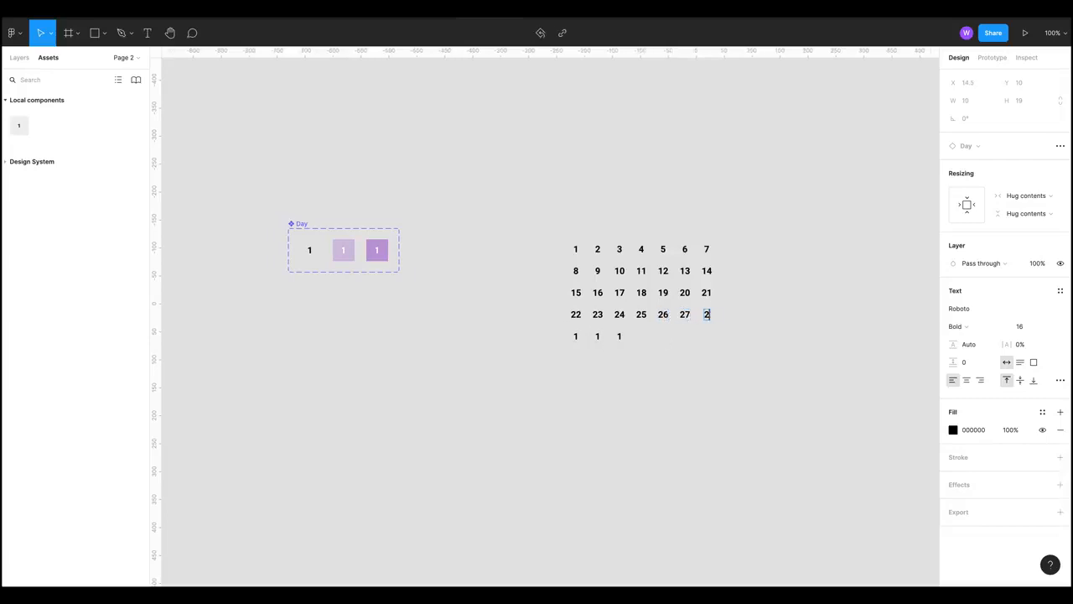
pyautogui.write('8')
# - Renumber the three days of the last row as 29, 30 and 31
pyautogui.doubleClick(575, 337)
pyautogui.write('29')
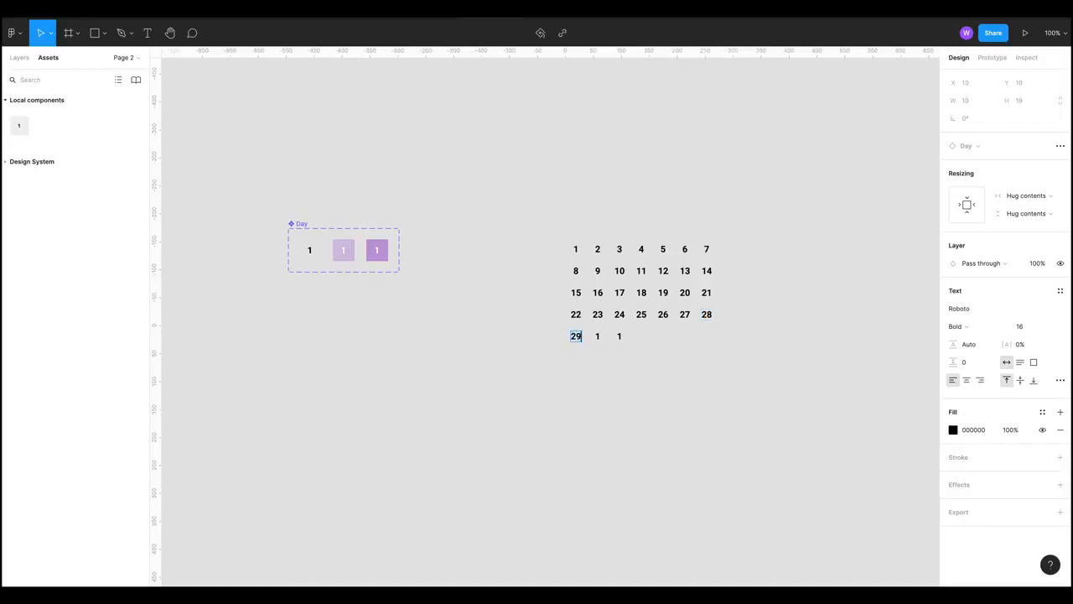
pyautogui.doubleClick(597, 336)
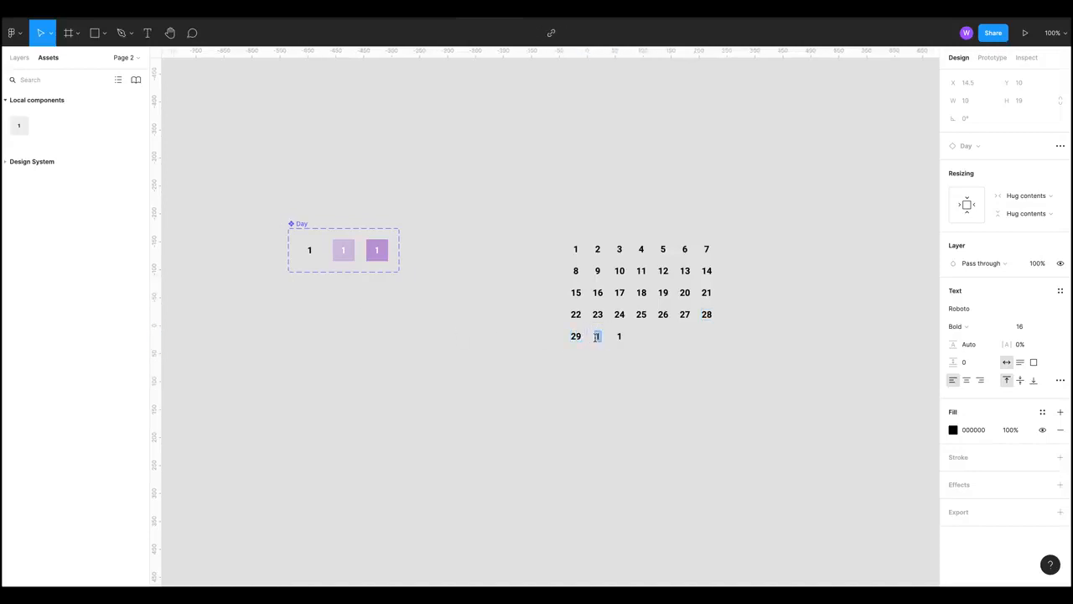
pyautogui.write('30')
pyautogui.doubleClick(619, 336)
pyautogui.write('31')
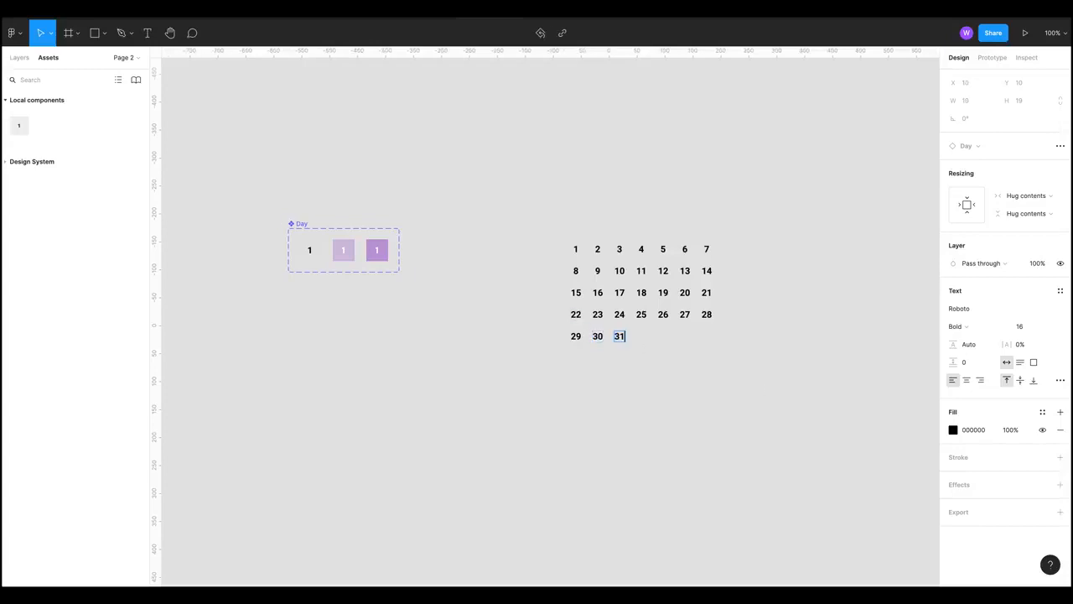
pyautogui.click(780, 421)
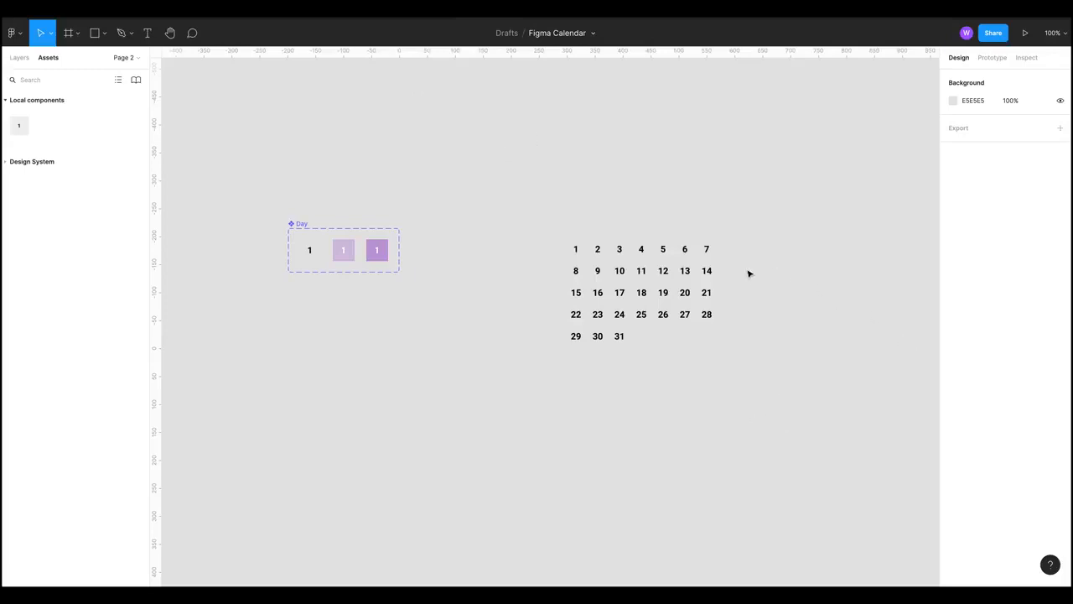
# - Copy the first day instance to the space above the calendar grid and detach the copy from its component
pyautogui.moveTo(582, 259); pyautogui.dragTo(587, 204)
pyautogui.rightClick(585, 202)
pyautogui.moveTo(604, 464)
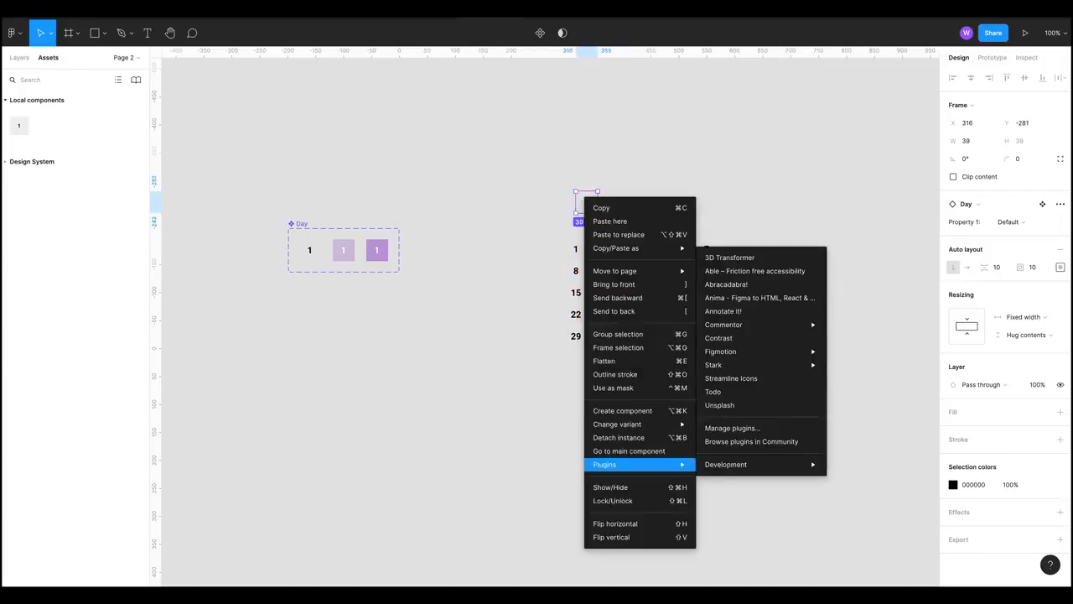
pyautogui.click(669, 435)
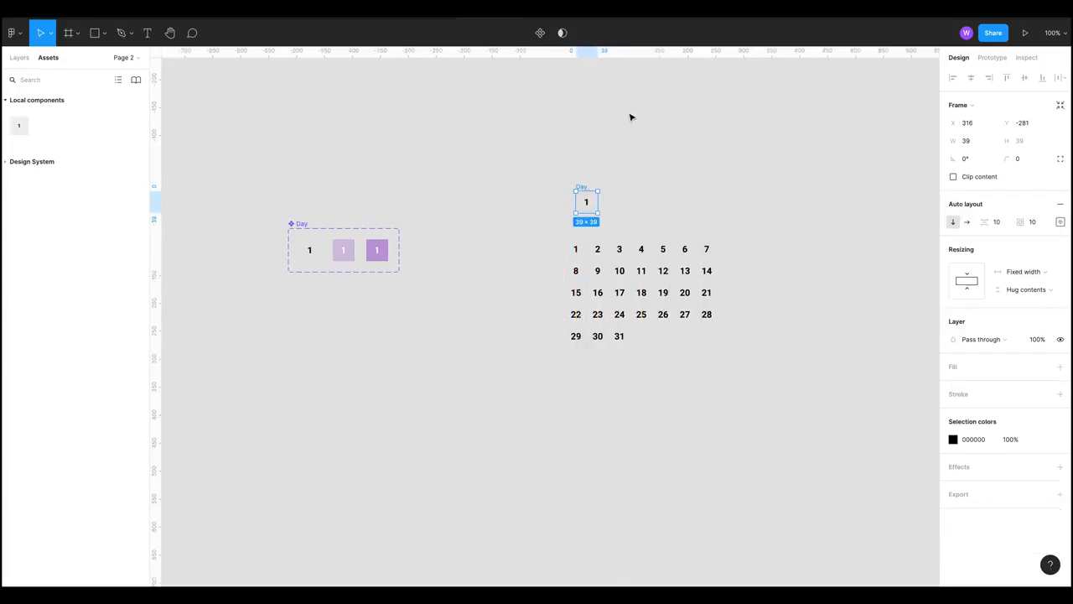
# - Change the detached copy's text to Mon and set its font size to 12
pyautogui.doubleClick(588, 206)
pyautogui.write('Mon')
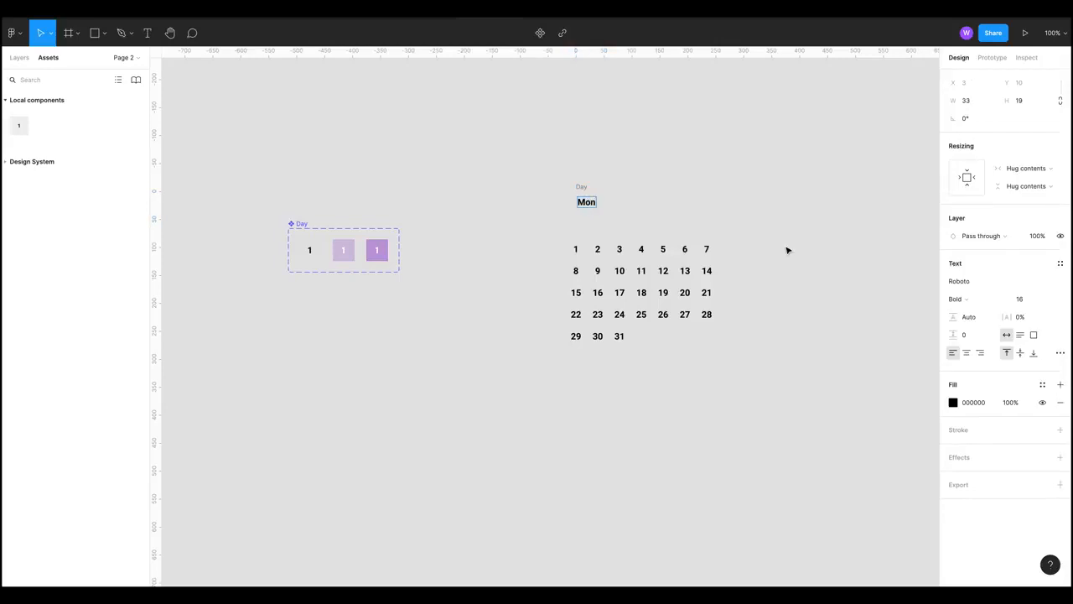
pyautogui.hotkey('ctrl', 'a')
pyautogui.click(1032, 301)
pyautogui.write('12')
pyautogui.press('Return')
pyautogui.press('Escape')
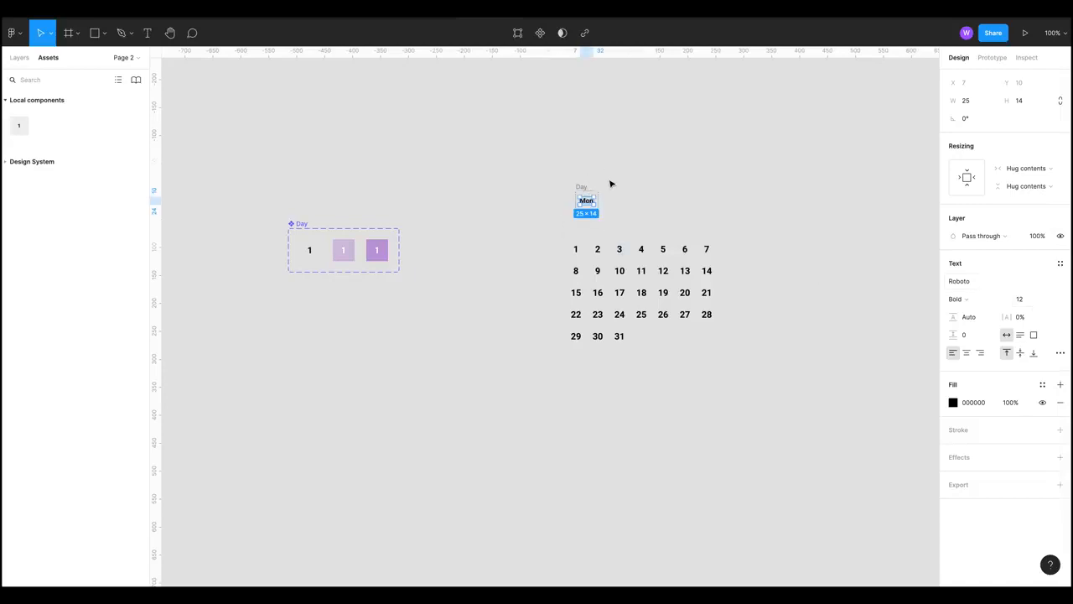
# - Set the Mon label frame's width to 34 and try positioning it above the first calendar column
pyautogui.click(715, 155)
pyautogui.moveTo(580, 192); pyautogui.dragTo(572, 215)
pyautogui.click(969, 141)
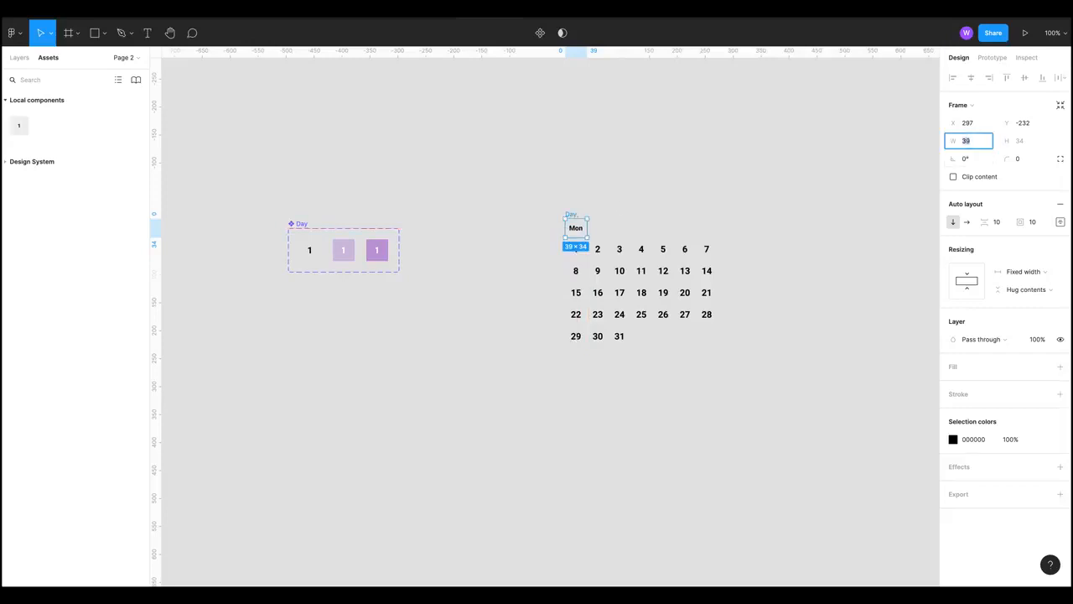
pyautogui.write('34')
pyautogui.press('Return')
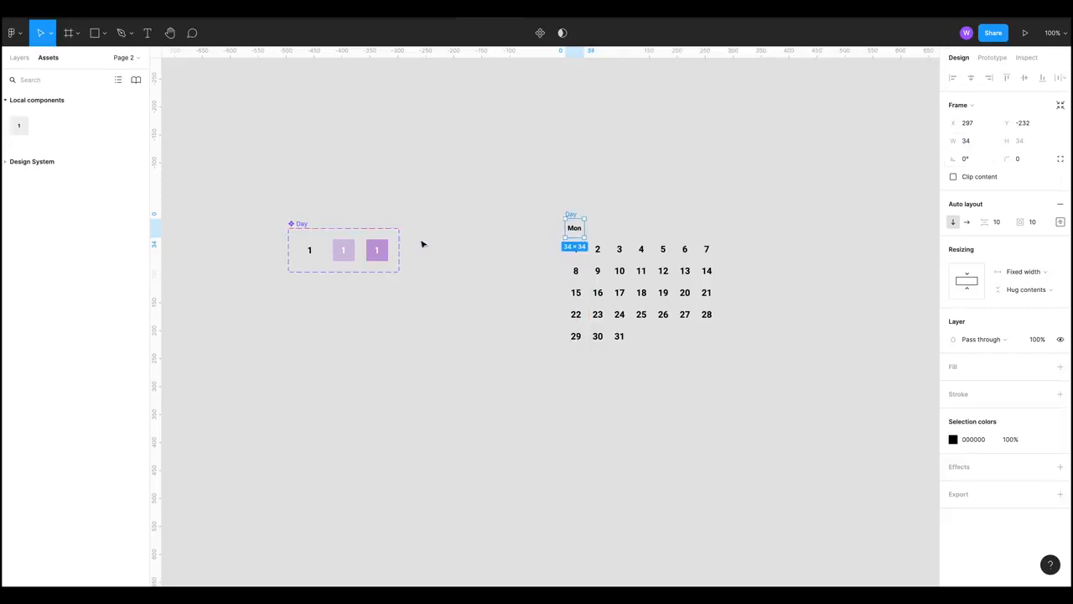
pyautogui.moveTo(575, 216); pyautogui.dragTo(582, 210)
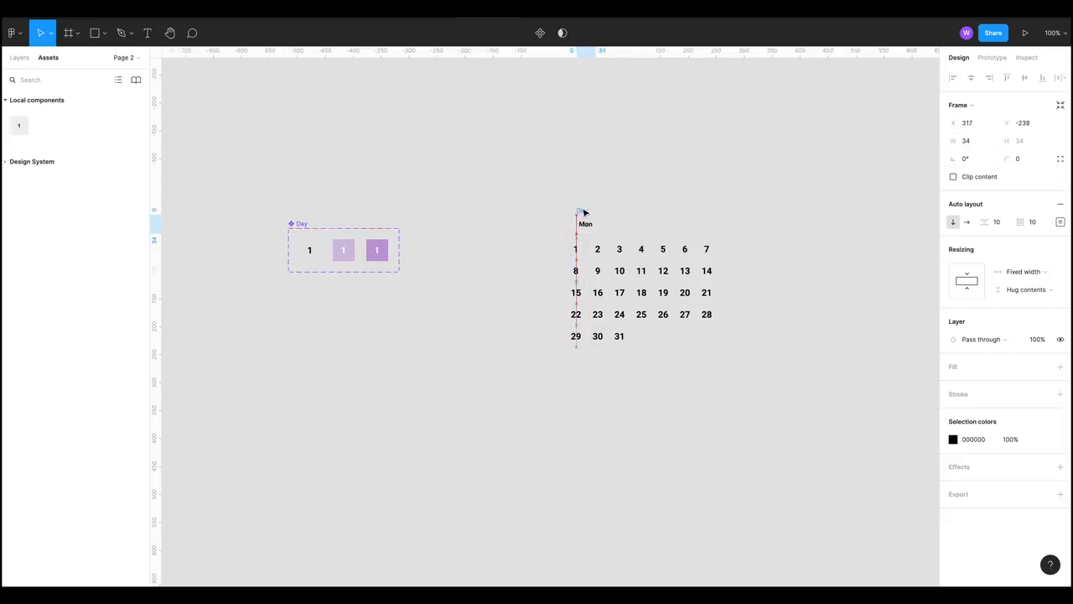
# - Set the Mon label frame's width to 39 to match the day cells
pyautogui.click(601, 254)
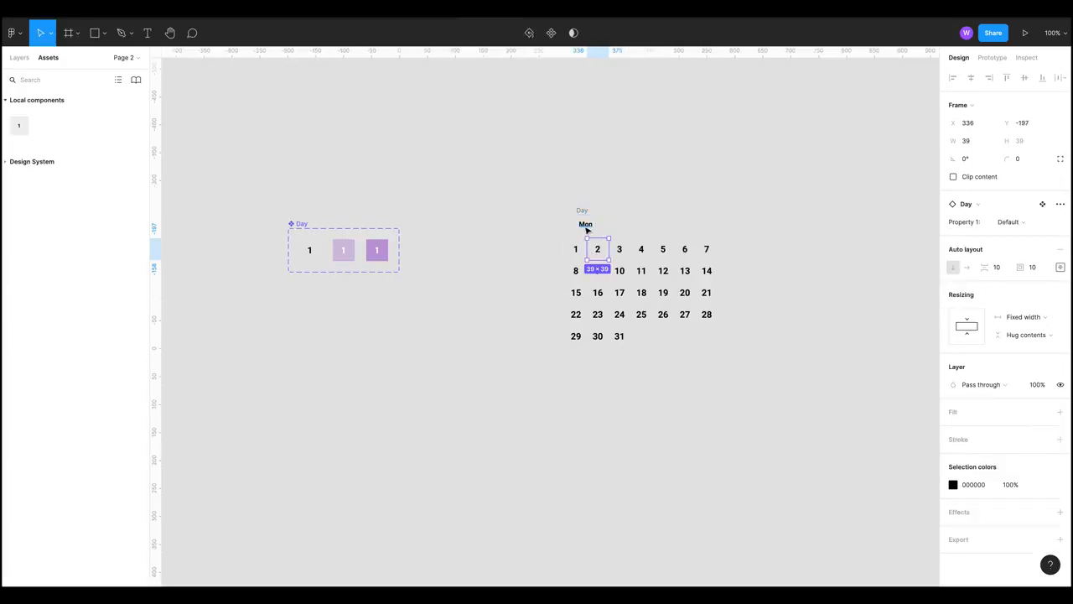
pyautogui.click(584, 224)
pyautogui.click(983, 144)
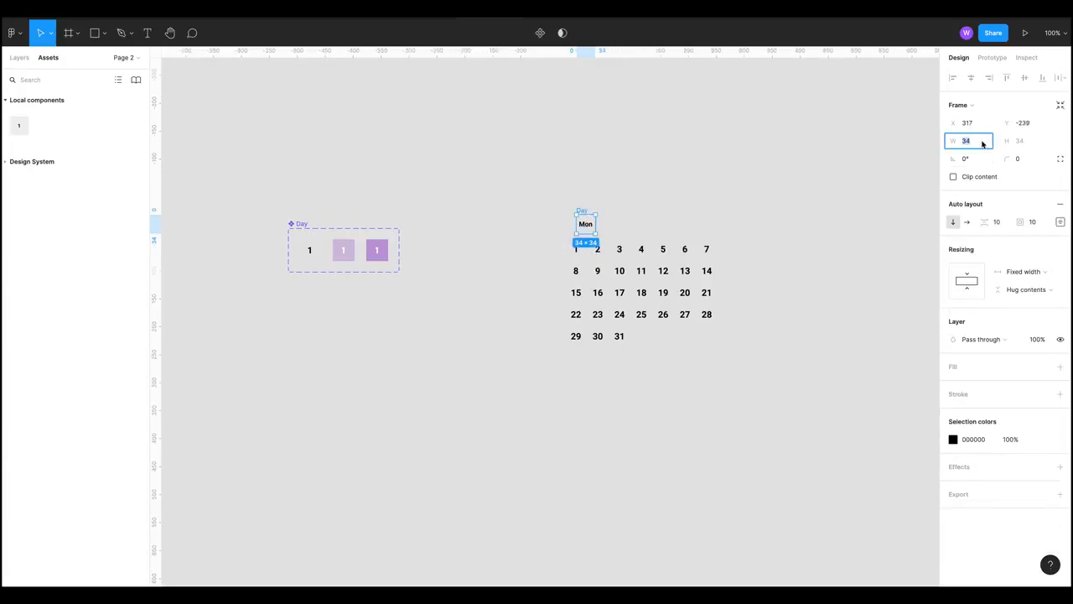
pyautogui.write('39')
pyautogui.press('Return')
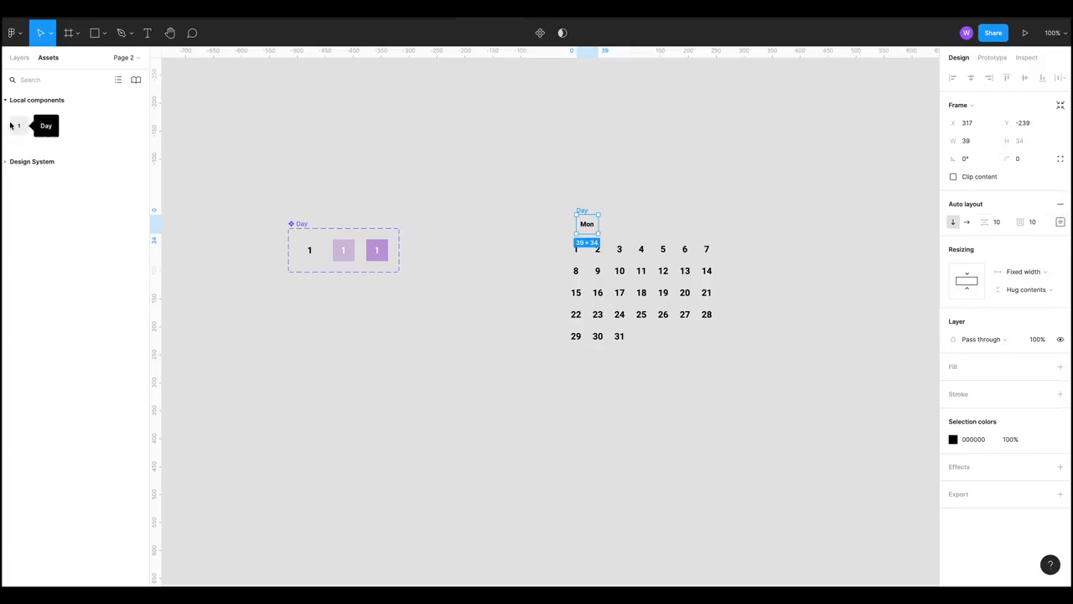
# - Align the Mon label above the first column and copy it across so each of the seven columns has one
pyautogui.moveTo(585, 211); pyautogui.dragTo(657, 219)
pyautogui.hotkey('ctrl', 'z')
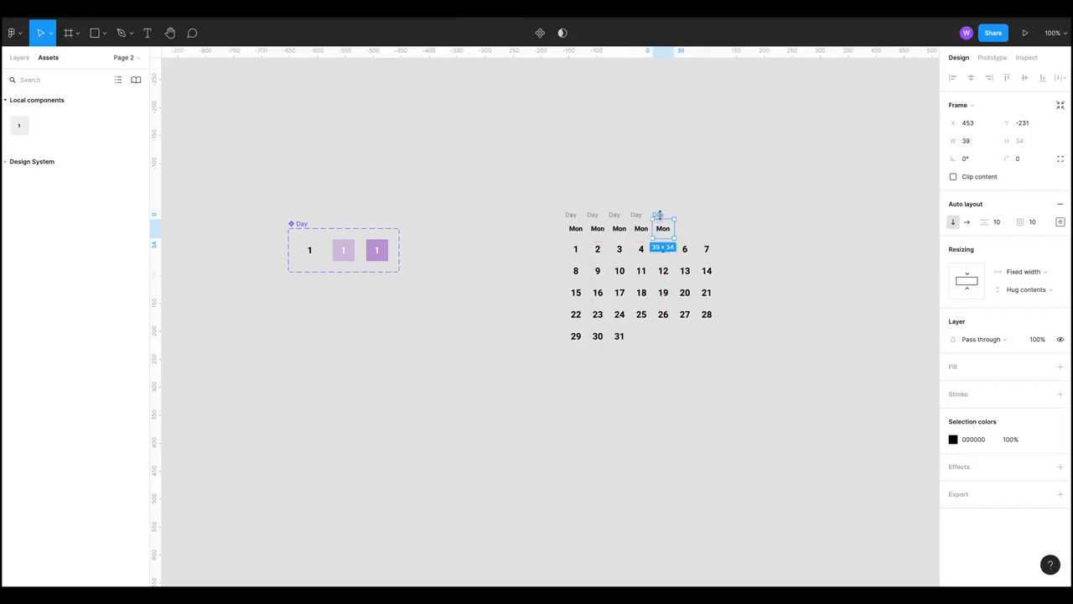
pyautogui.click(665, 212)
pyautogui.moveTo(660, 218); pyautogui.dragTo(701, 216)
pyautogui.click(704, 198)
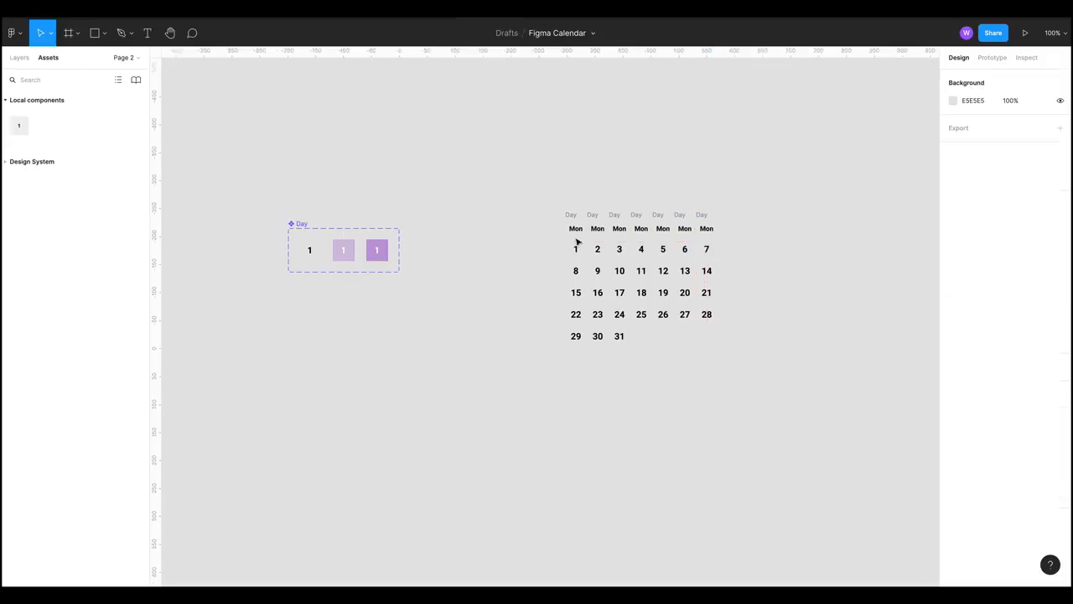
# - Rename the second, third and fourth weekday labels as Tue, Wed and Thu
pyautogui.doubleClick(601, 230)
pyautogui.write('Tue')
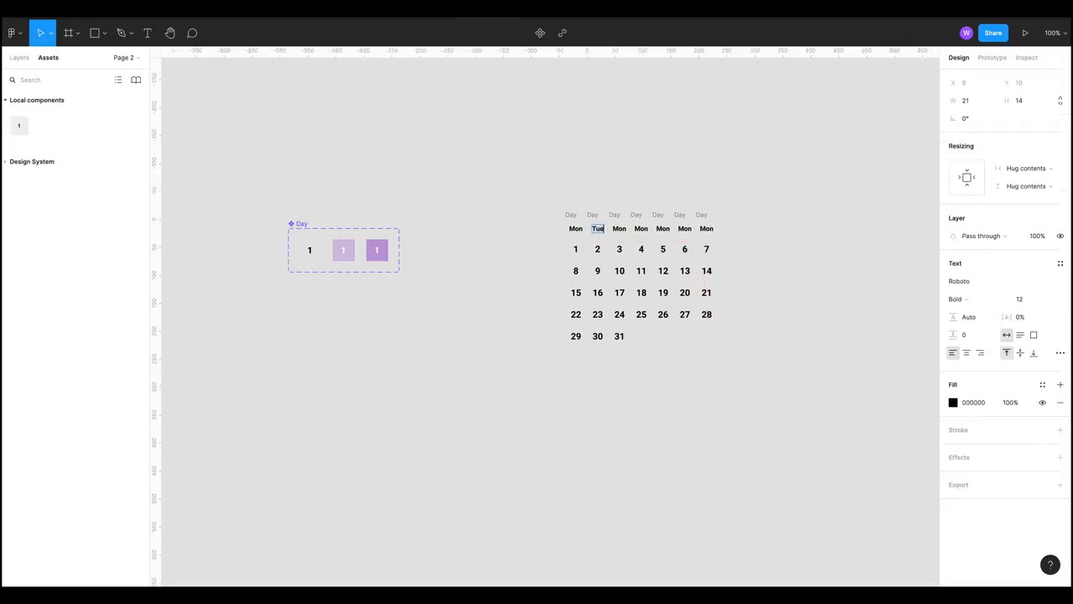
pyautogui.doubleClick(620, 228)
pyautogui.write('Wed')
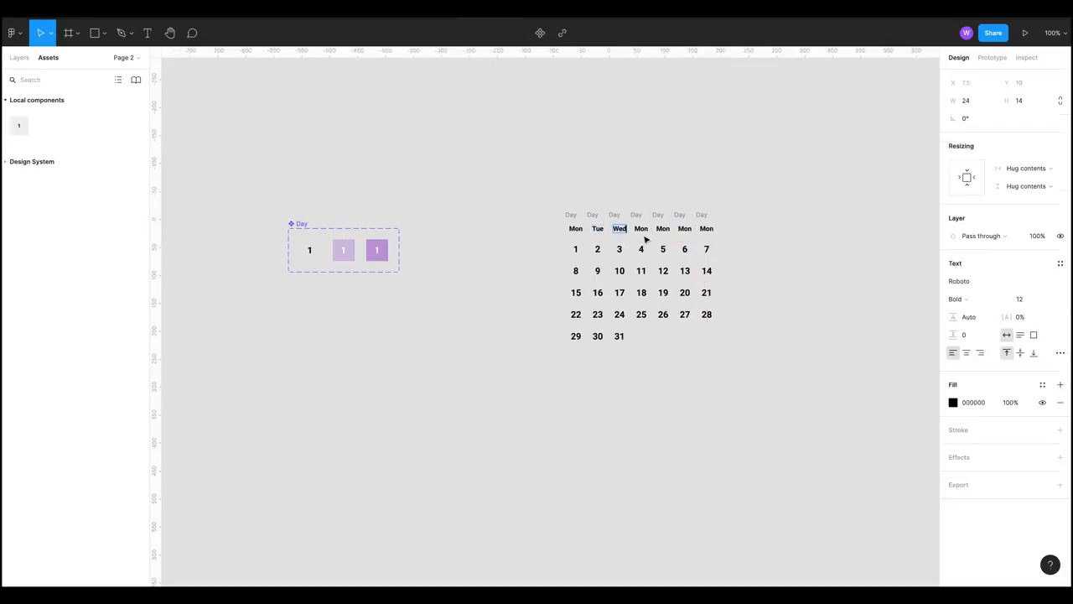
pyautogui.click(641, 228)
pyautogui.doubleClick(641, 228)
pyautogui.write('Thu')
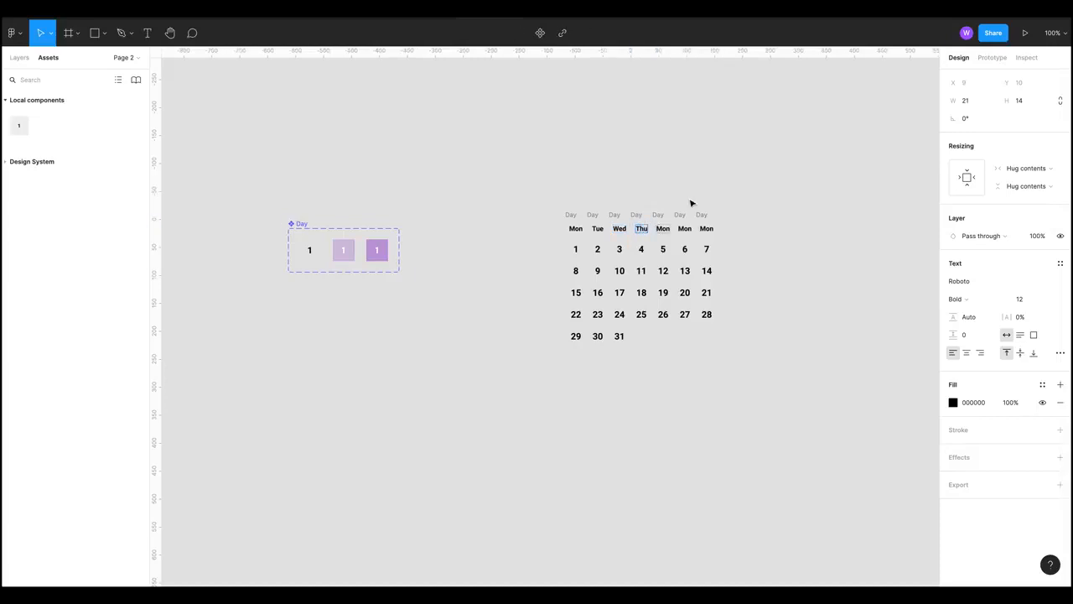
# - Rename the last three weekday labels as Fri, Sat and Sun
pyautogui.doubleClick(662, 228)
pyautogui.write('Fri')
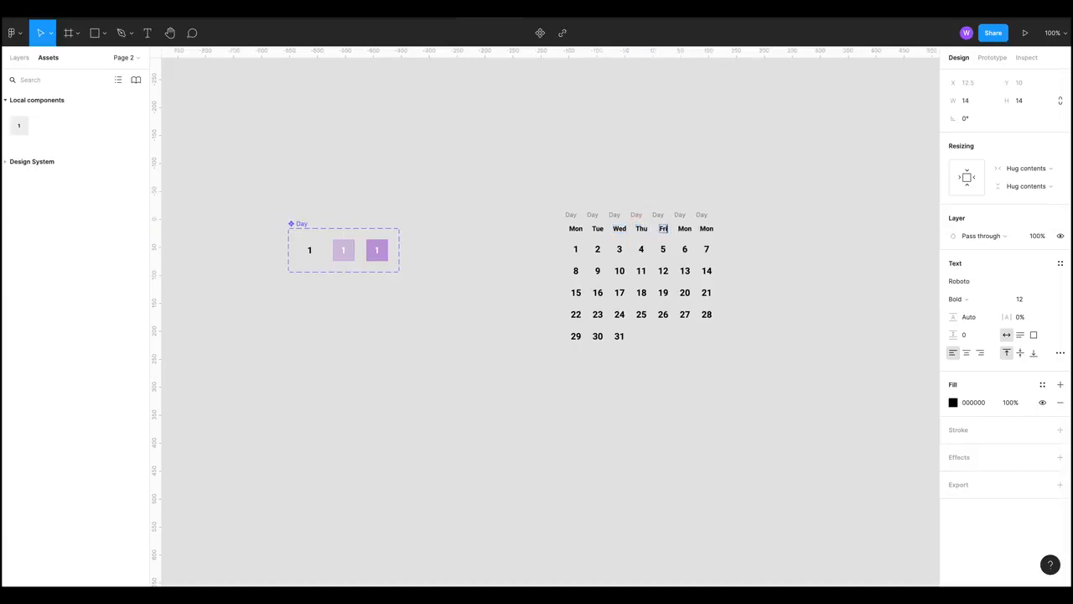
pyautogui.doubleClick(686, 231)
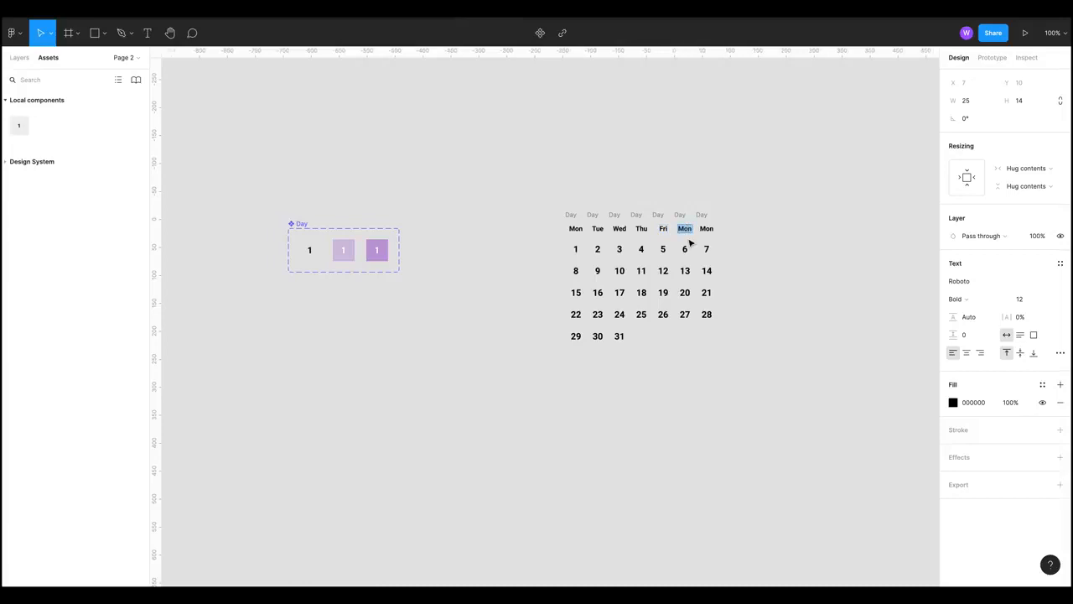
pyautogui.write('Sat')
pyautogui.doubleClick(706, 229)
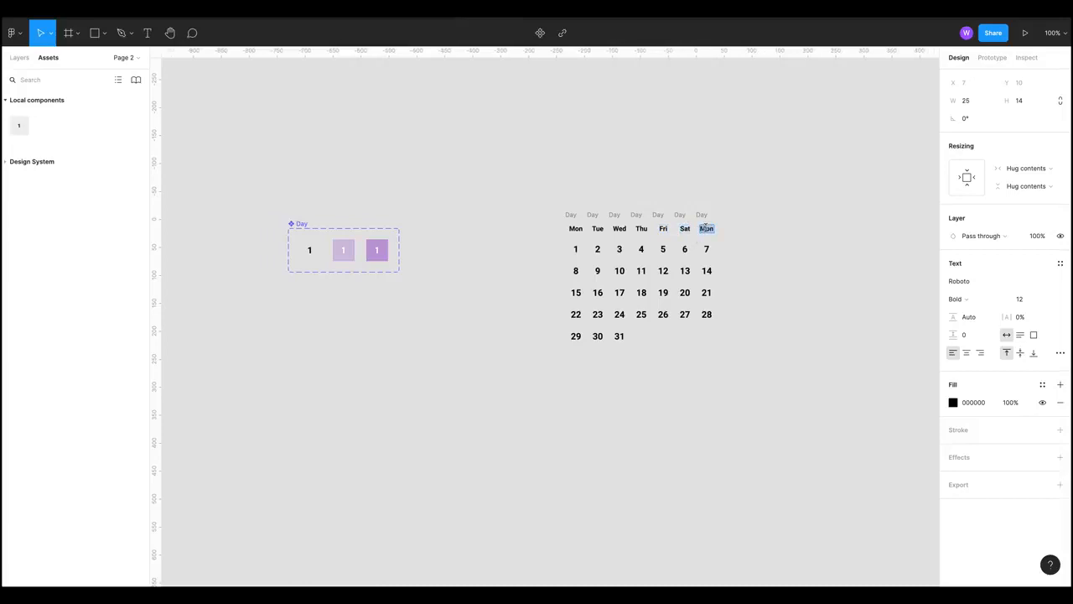
pyautogui.write('Sun')
pyautogui.press('Escape')
pyautogui.click(710, 433)
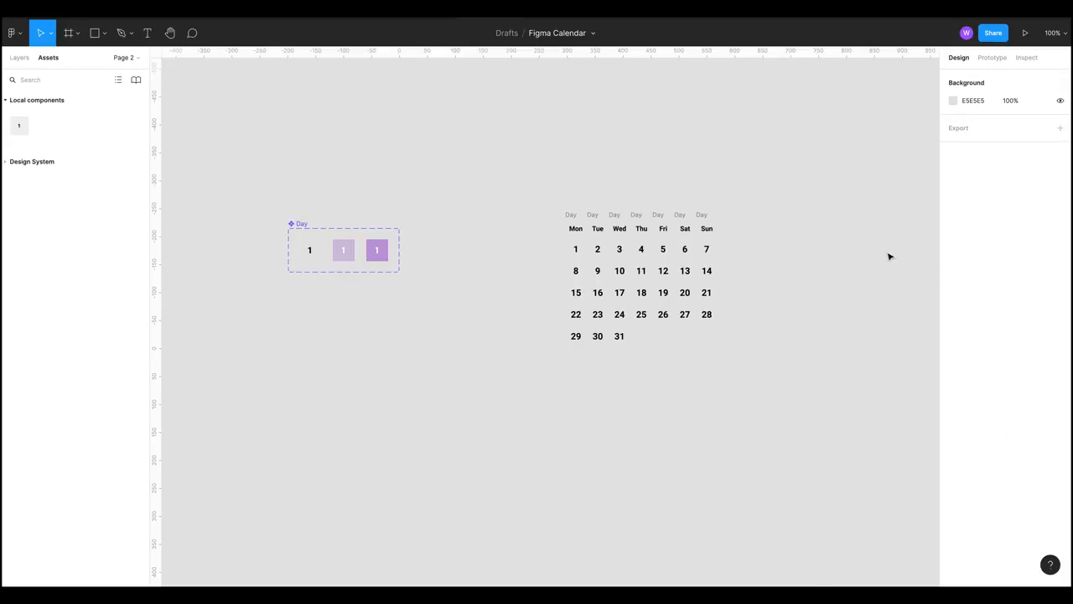
# - Group all weekday labels and day instances of the calendar together
pyautogui.moveTo(820, 410); pyautogui.dragTo(538, 179)
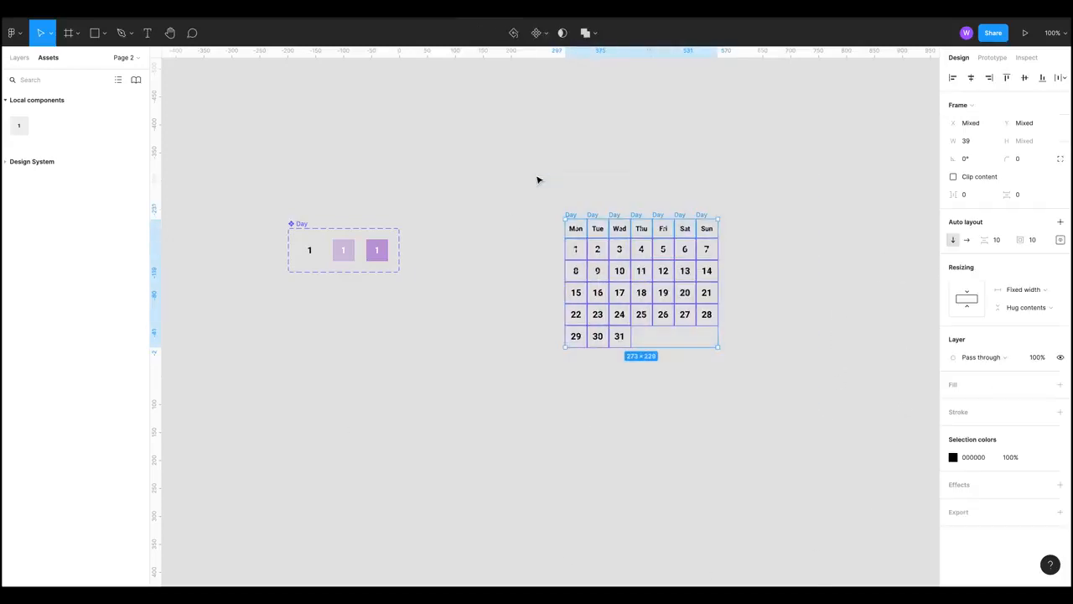
pyautogui.press('super+g')
pyautogui.rightClick(705, 220)
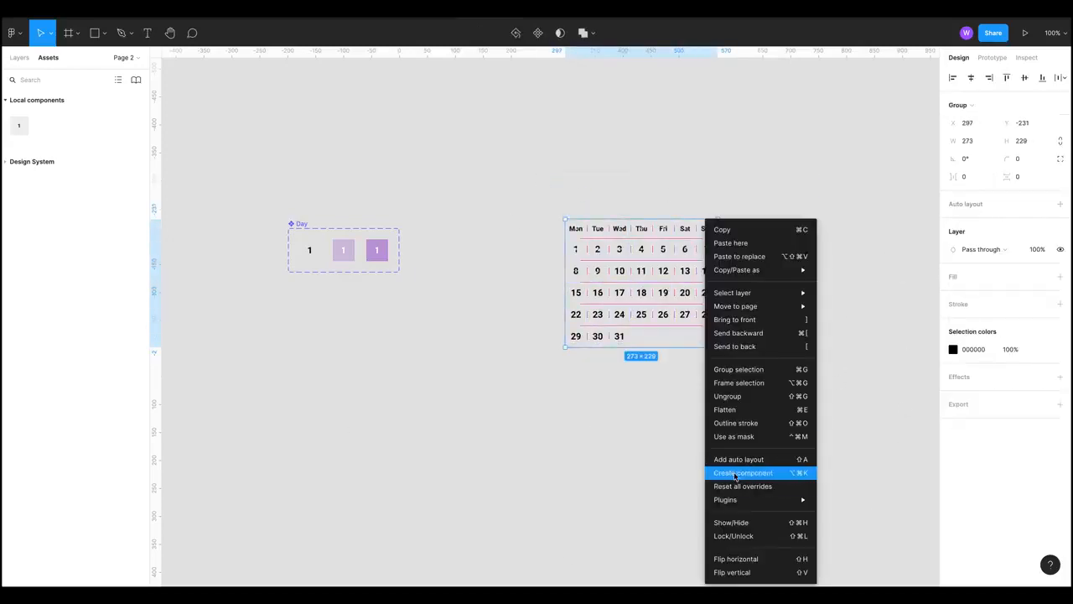
pyautogui.click(745, 382)
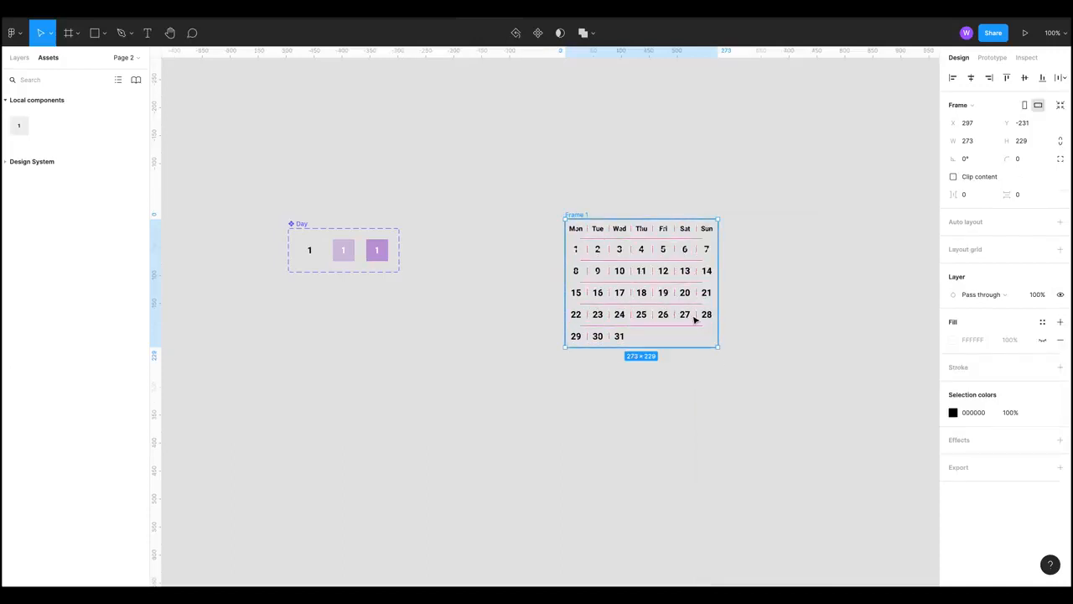
pyautogui.hotkey('shift', 'a')
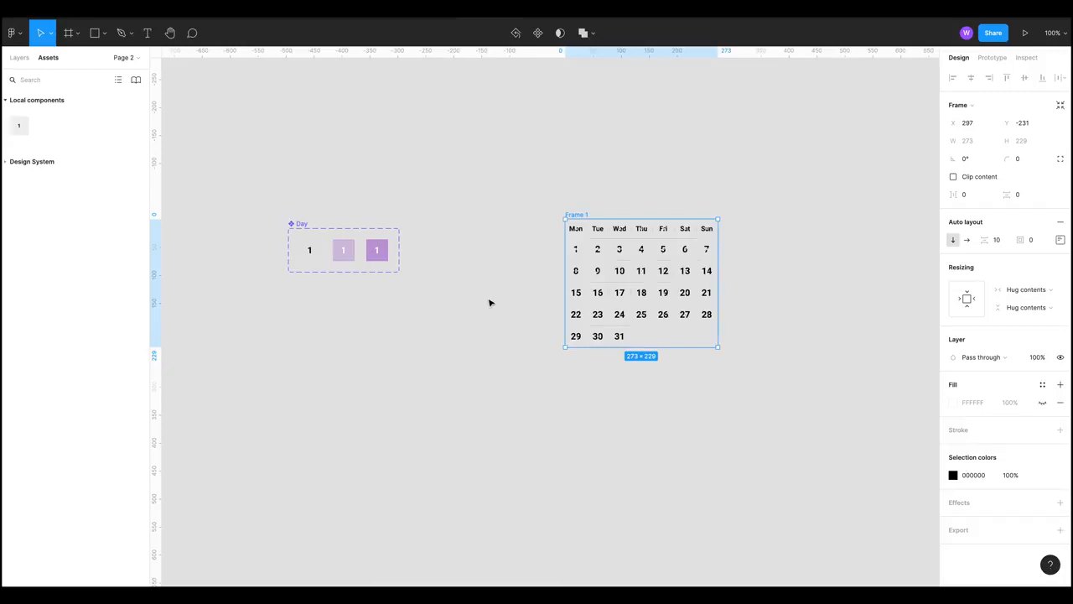
pyautogui.hotkey('ctrl', 'z')
pyautogui.hotkey('ctrl', 'z')
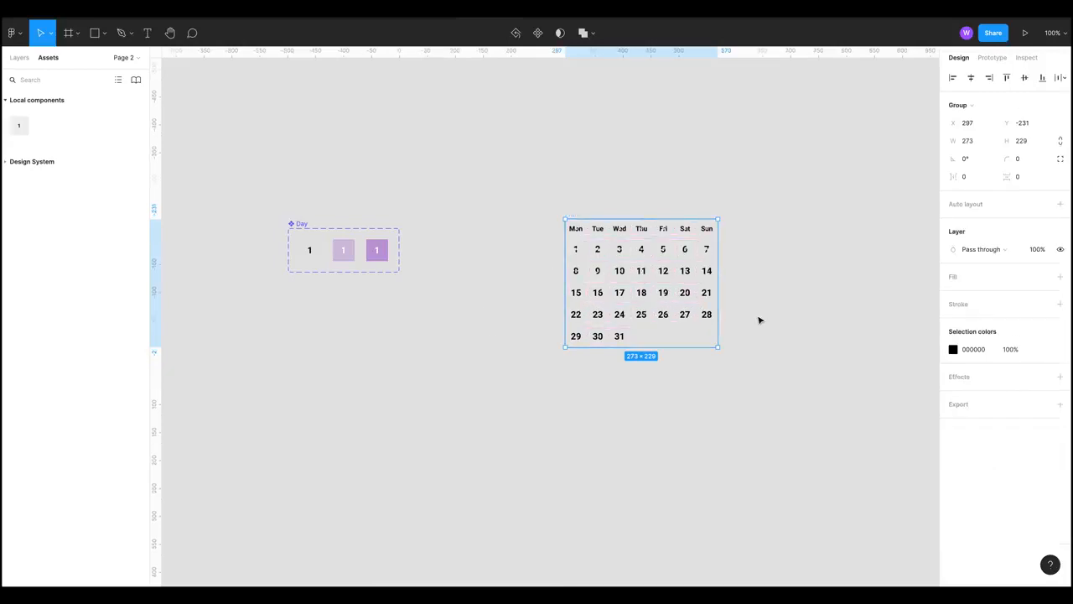
pyautogui.hotkey('ctrl', 'shift', 'z')
pyautogui.moveTo(809, 411); pyautogui.dragTo(547, 177)
pyautogui.hotkey('ctrl', 'z')
# - Wrap the calendar group in a frame, shift it slightly up and left, and add auto layout to it
pyautogui.rightClick(670, 260)
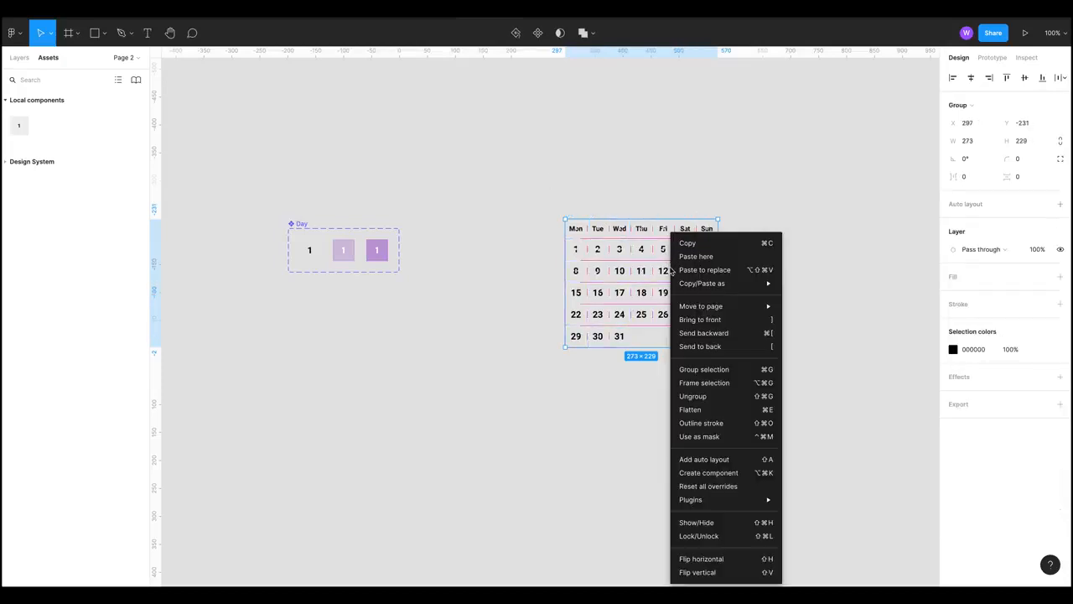
pyautogui.click(743, 387)
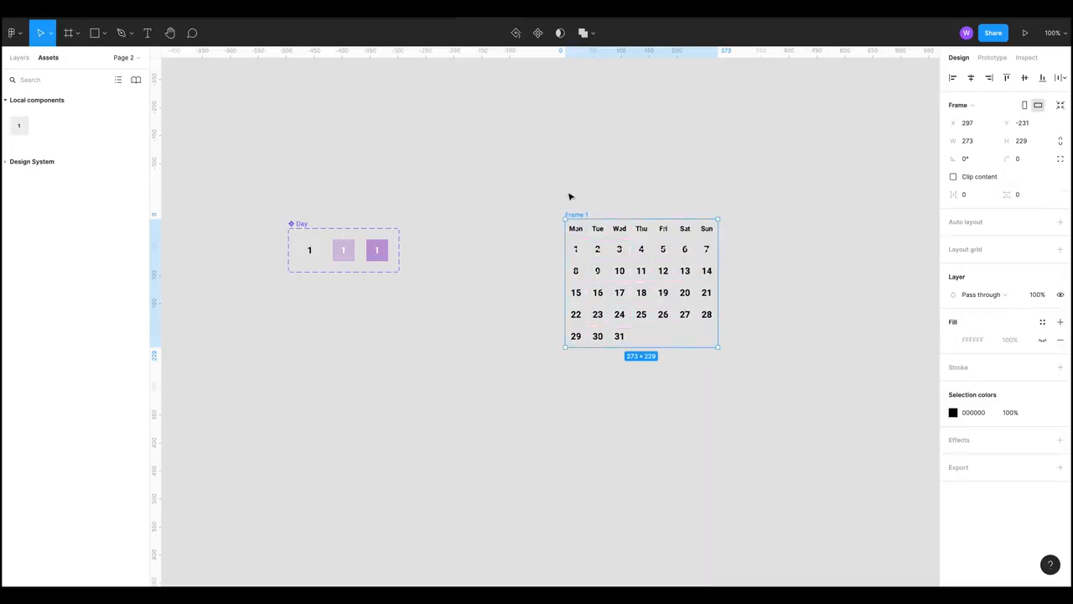
pyautogui.moveTo(579, 216); pyautogui.dragTo(562, 196)
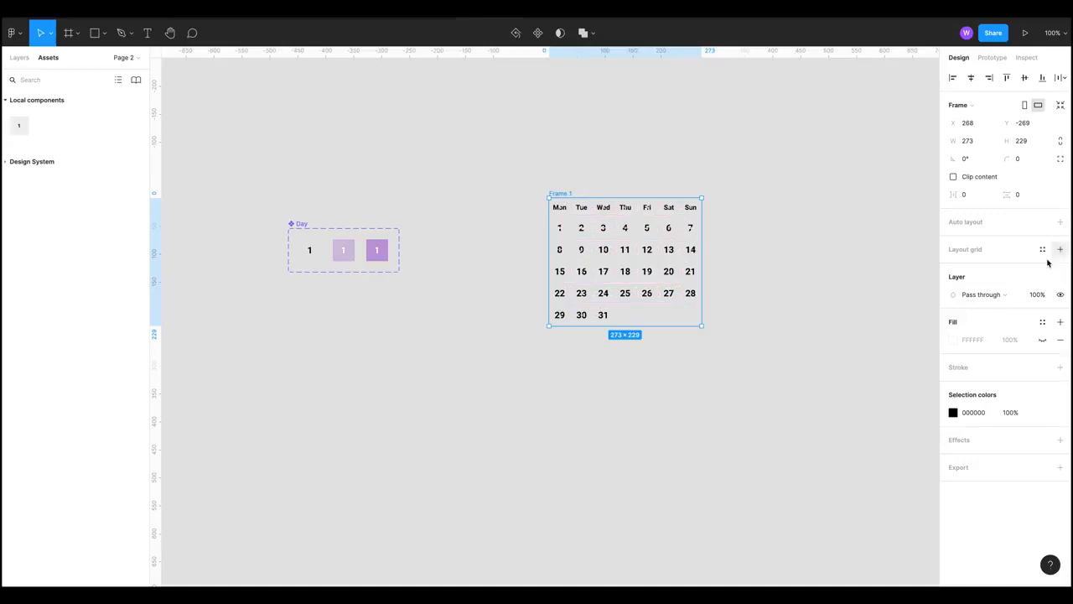
pyautogui.rightClick(566, 198)
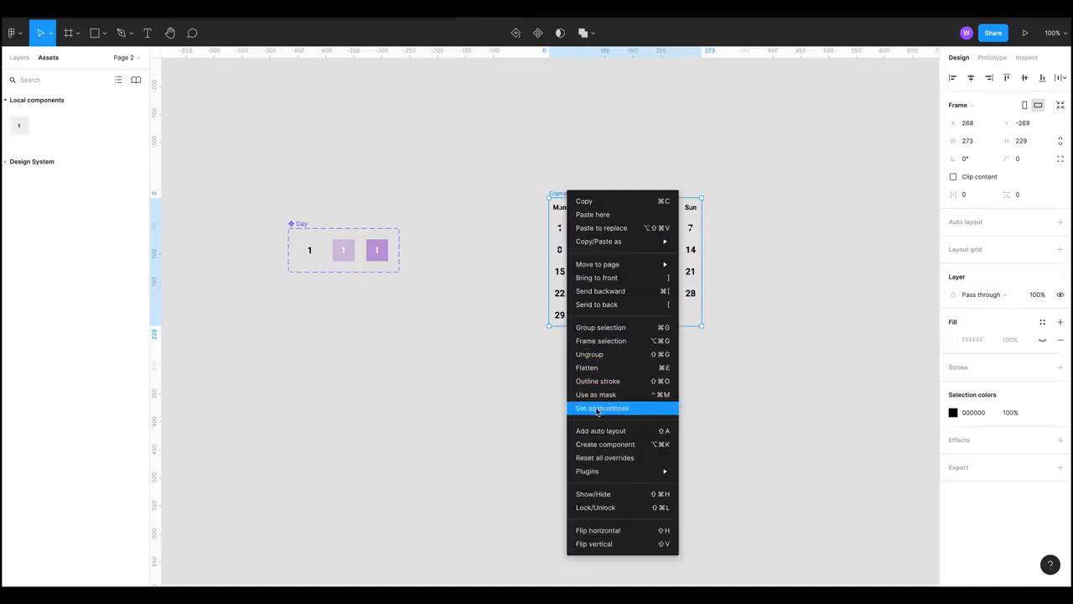
pyautogui.click(599, 428)
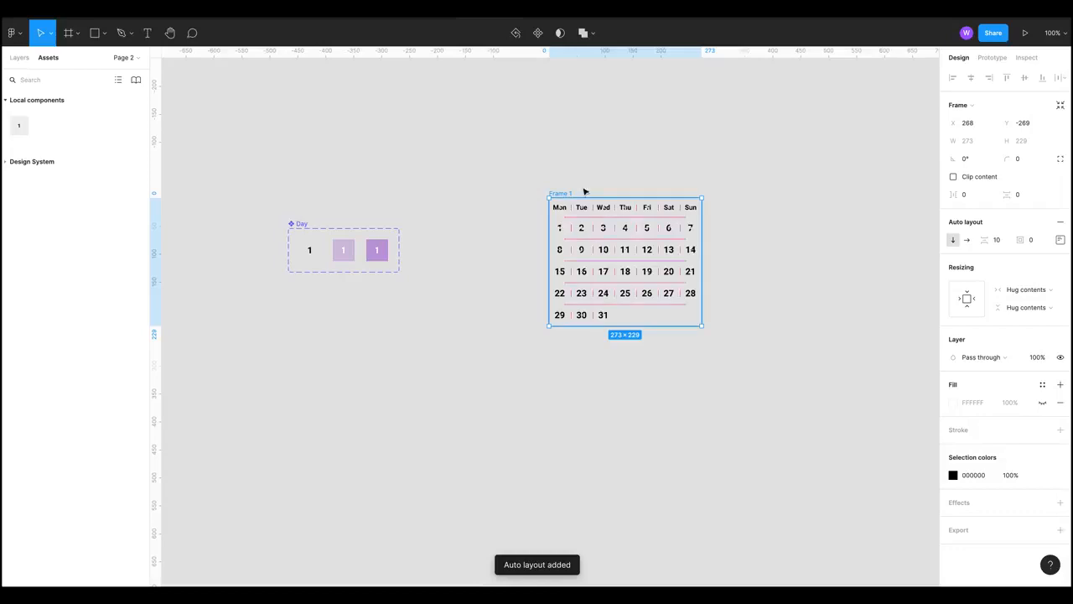
# - Set the calendar frame's auto layout to centre alignment with a padding of 20
pyautogui.click(1060, 240)
pyautogui.click(1022, 288)
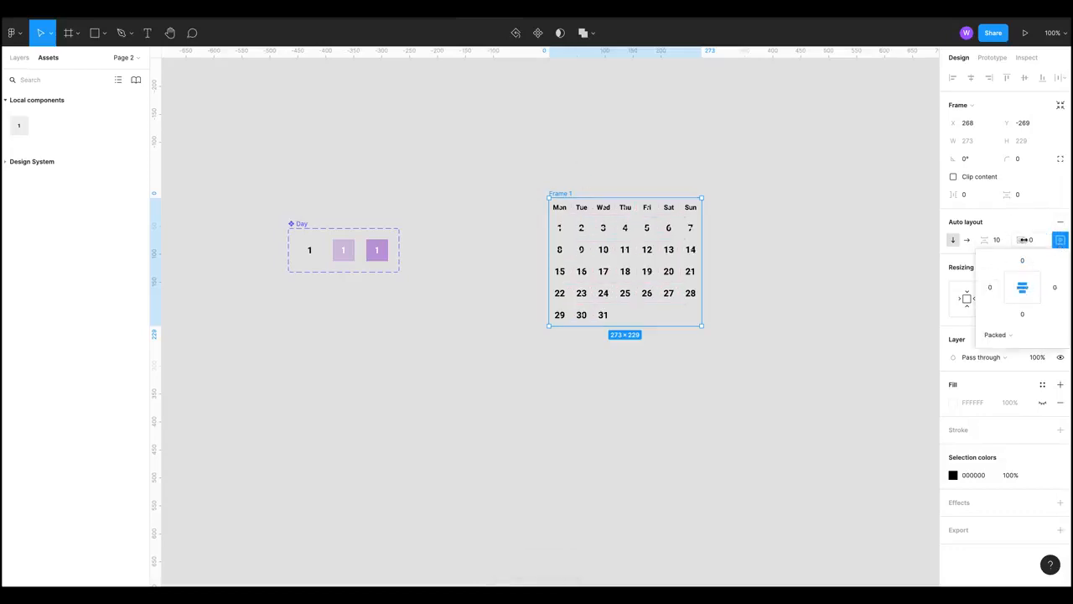
pyautogui.click(1031, 240)
pyautogui.write('20')
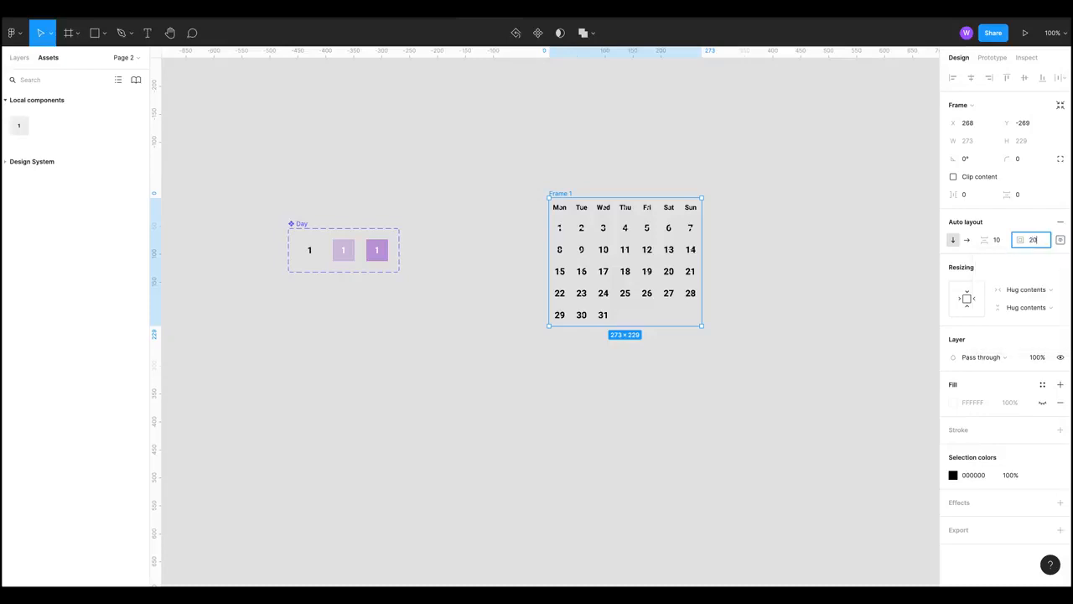
pyautogui.press('Return')
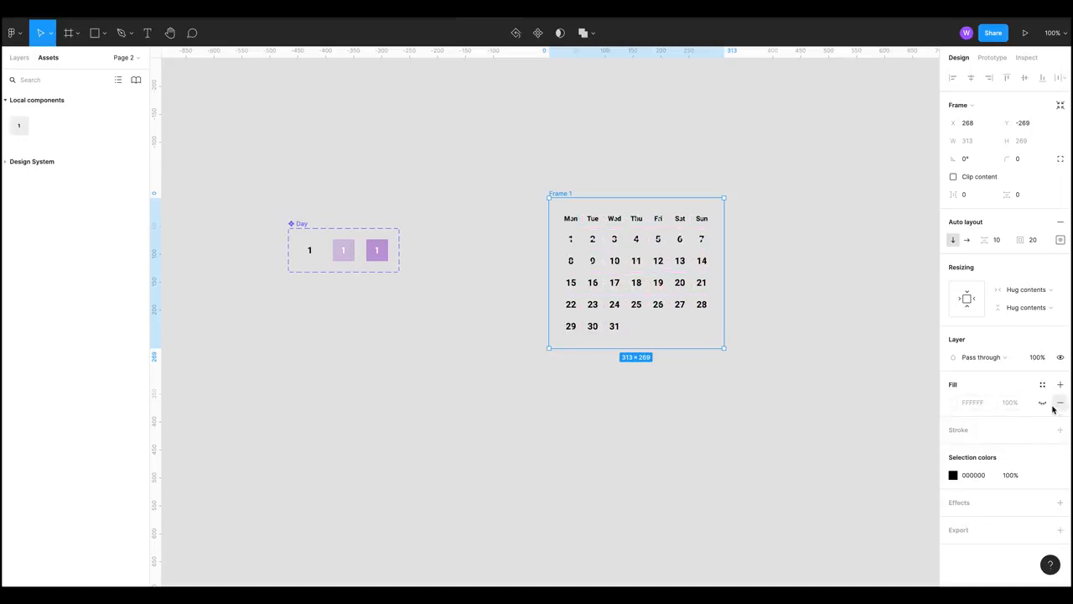
# - Show the calendar frame's white fill, round its corners to 8, and move the frame slightly to the left
pyautogui.click(1043, 402)
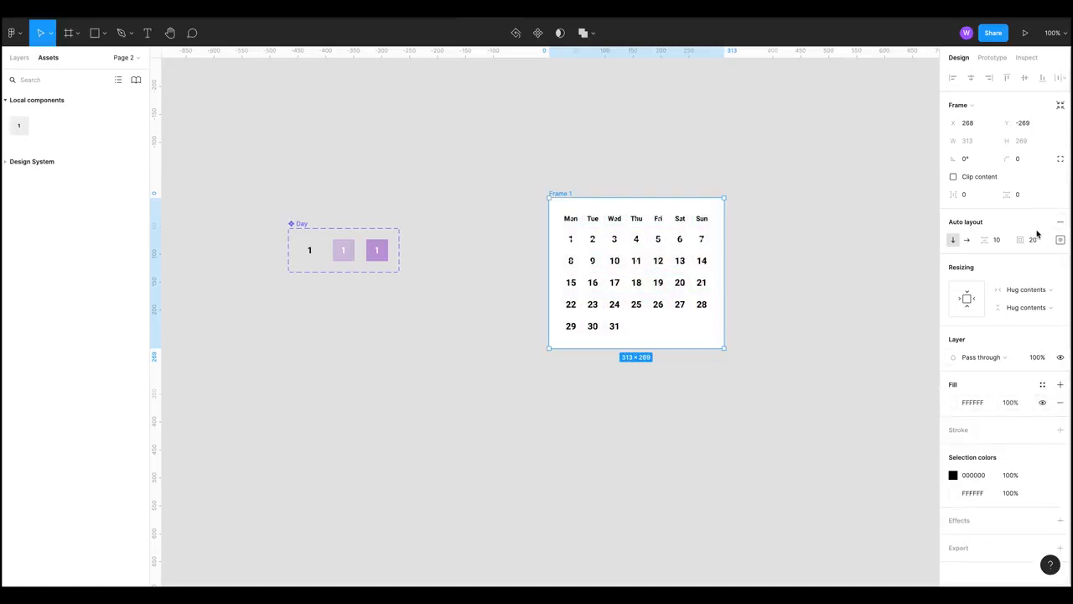
pyautogui.click(1024, 160)
pyautogui.write('8')
pyautogui.click(764, 184)
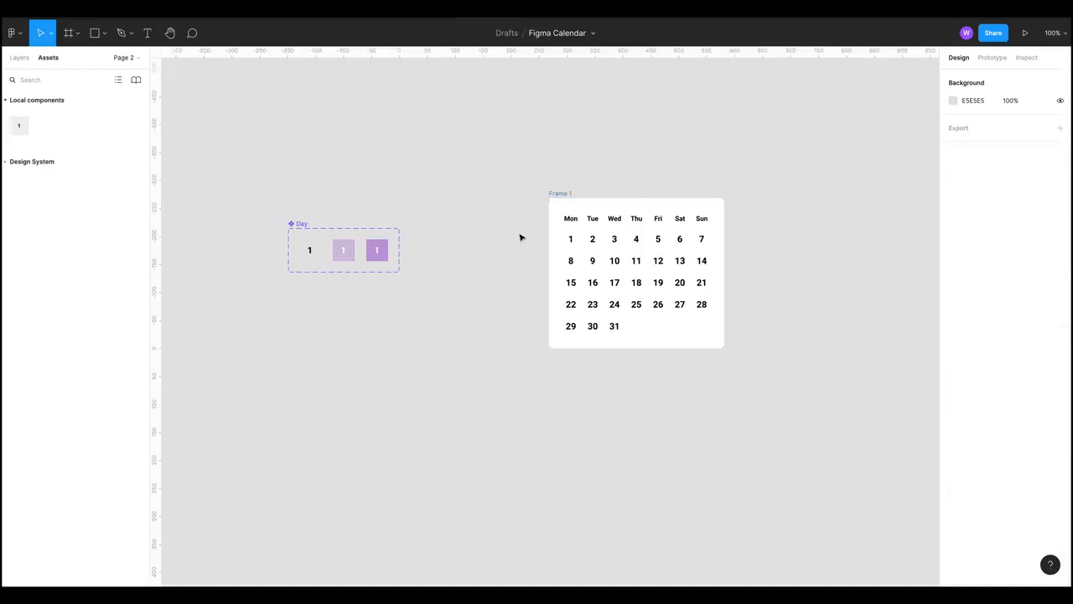
pyautogui.moveTo(561, 194); pyautogui.dragTo(547, 193)
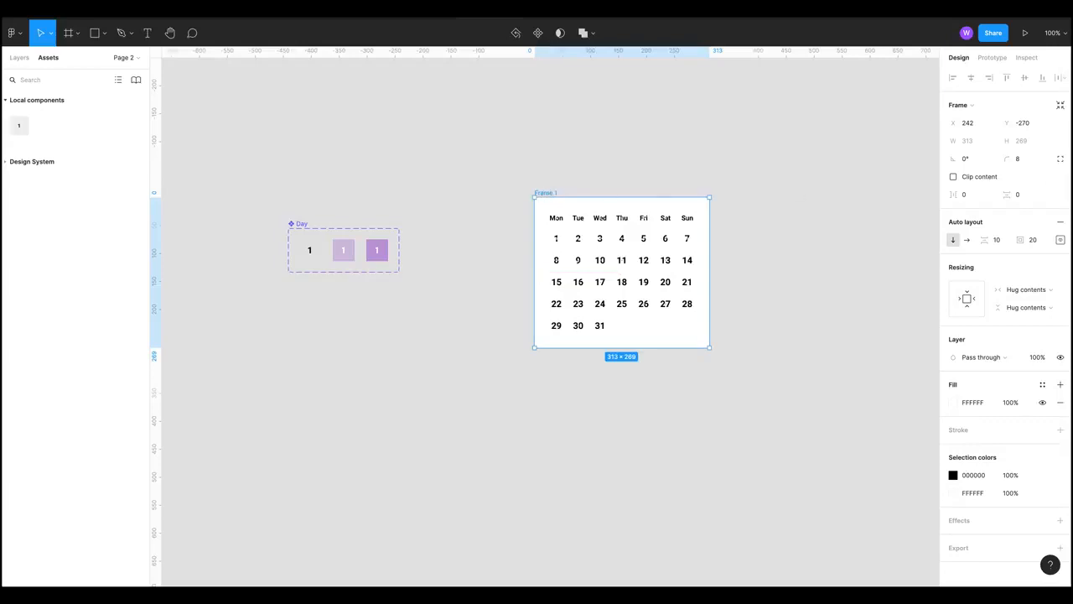
# - Add a drop shadow effect to the calendar frame and set its blur to 20
pyautogui.click(1060, 520)
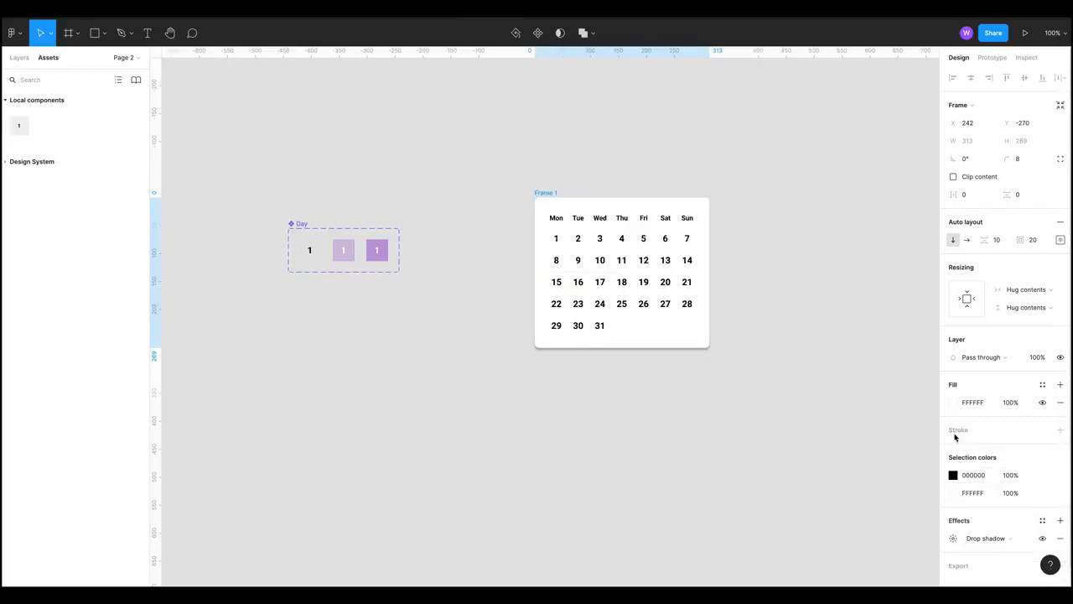
pyautogui.scroll(-1, 1002, 470)
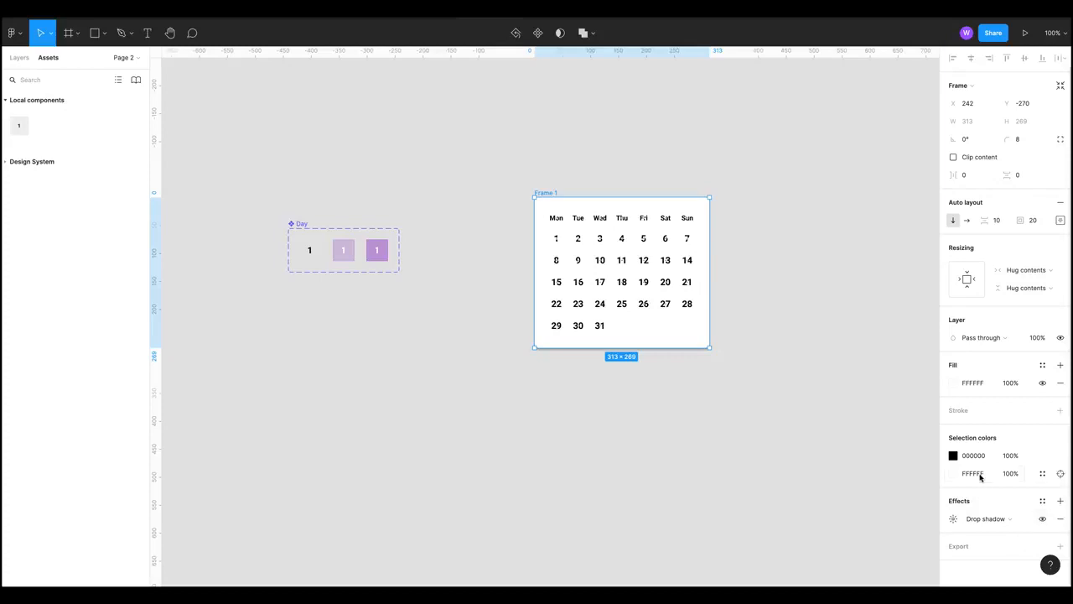
pyautogui.click(994, 518)
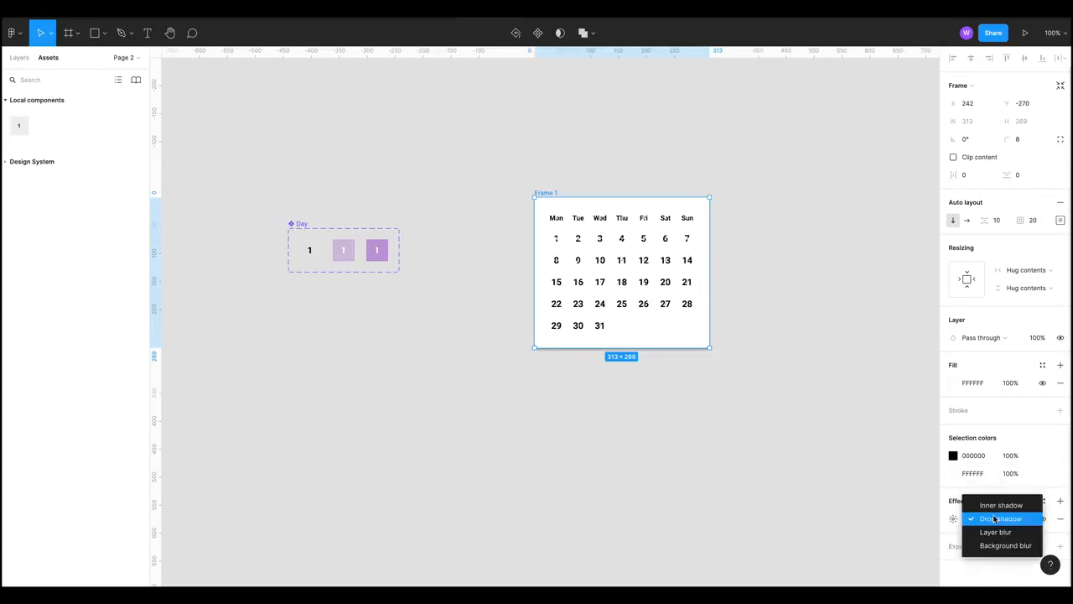
pyautogui.click(994, 518)
pyautogui.click(952, 519)
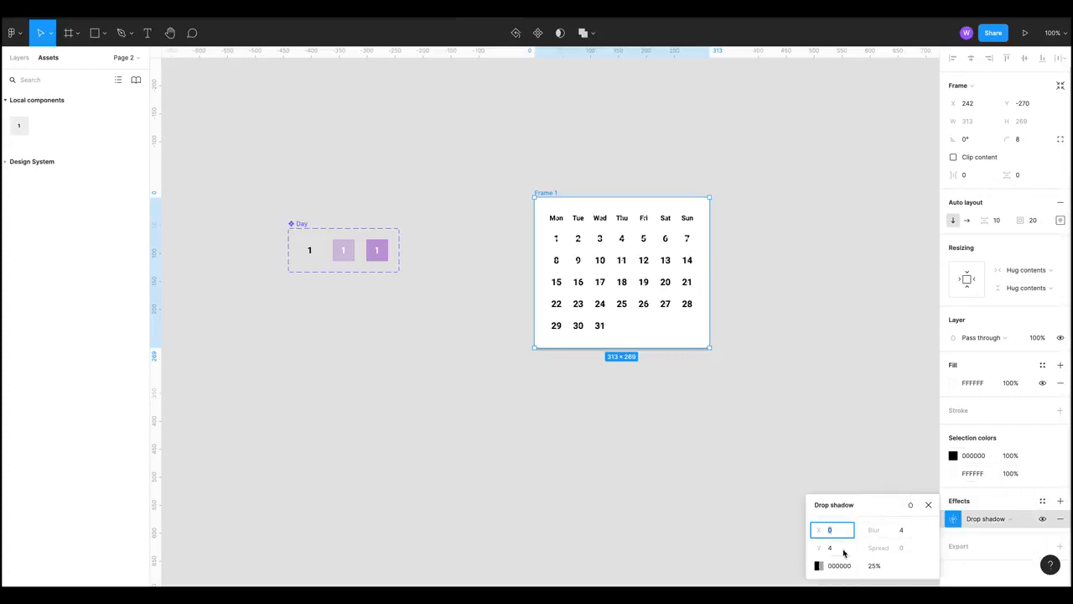
pyautogui.click(900, 531)
pyautogui.write('20')
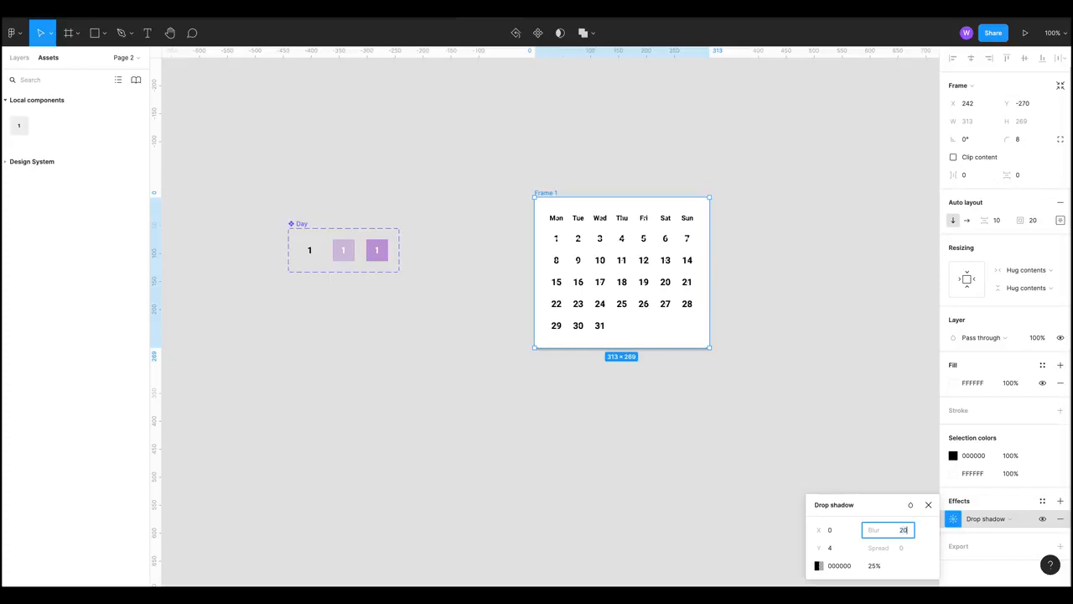
pyautogui.press('Return')
pyautogui.click(823, 384)
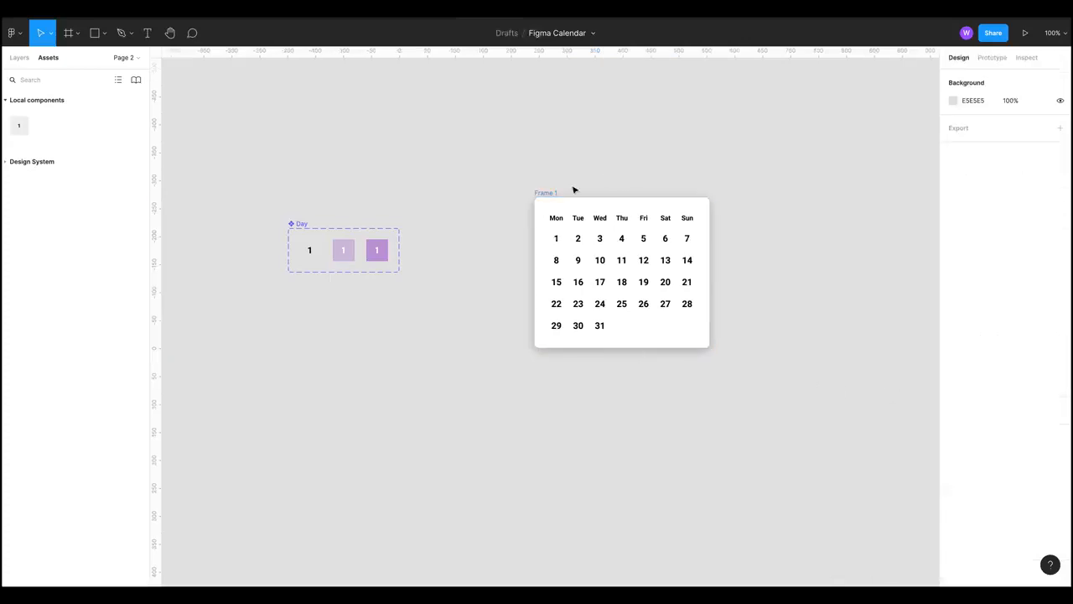
# - Move the calendar frame slightly upward on the canvas and rename it Calendar
pyautogui.moveTo(554, 190); pyautogui.dragTo(555, 174)
pyautogui.click(764, 379)
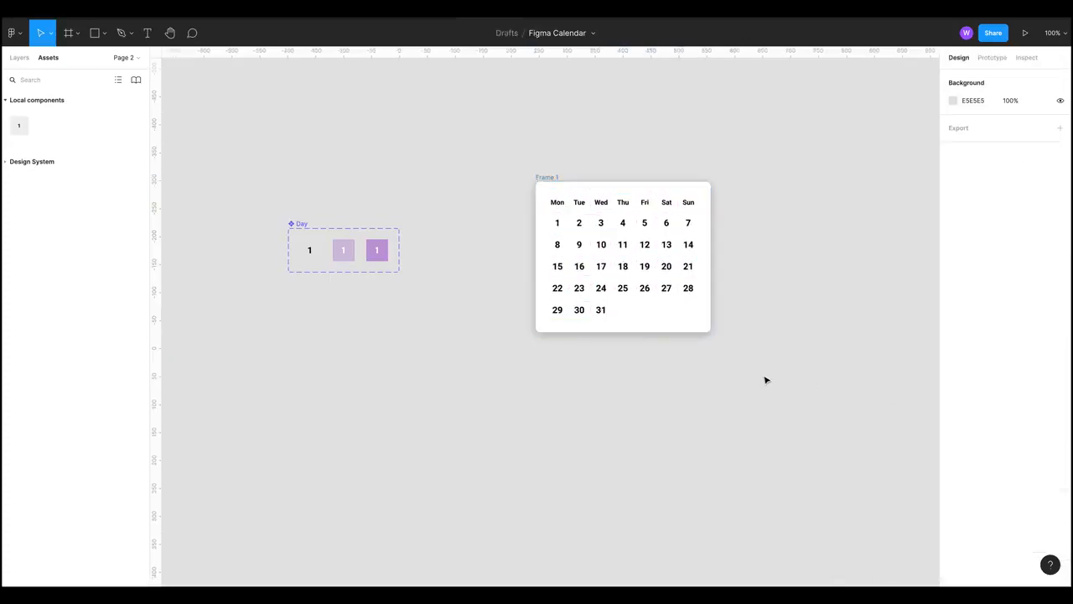
pyautogui.click(546, 173)
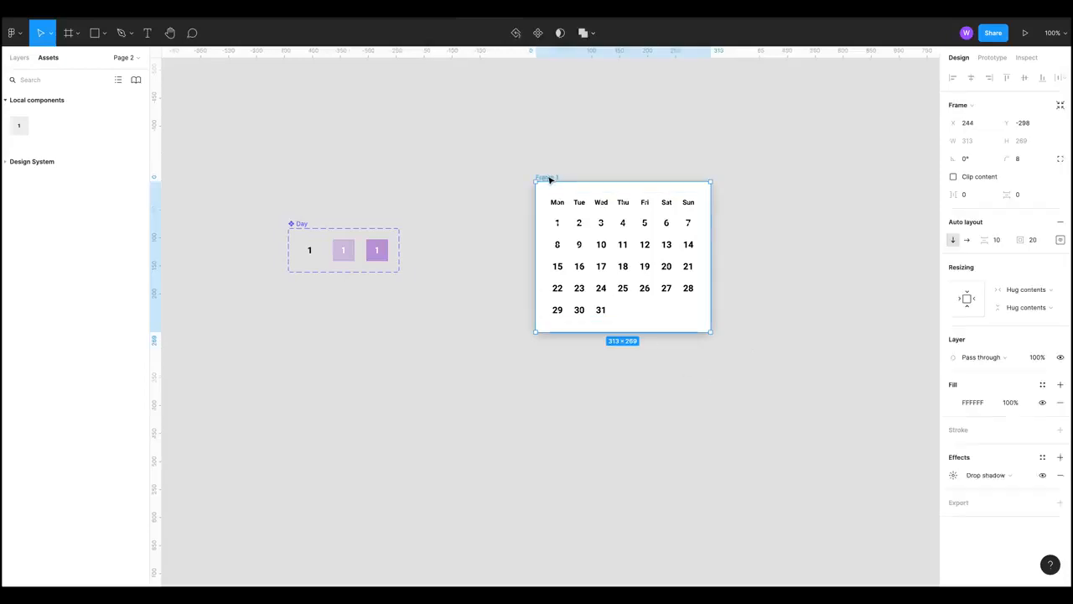
pyautogui.doubleClick(547, 177)
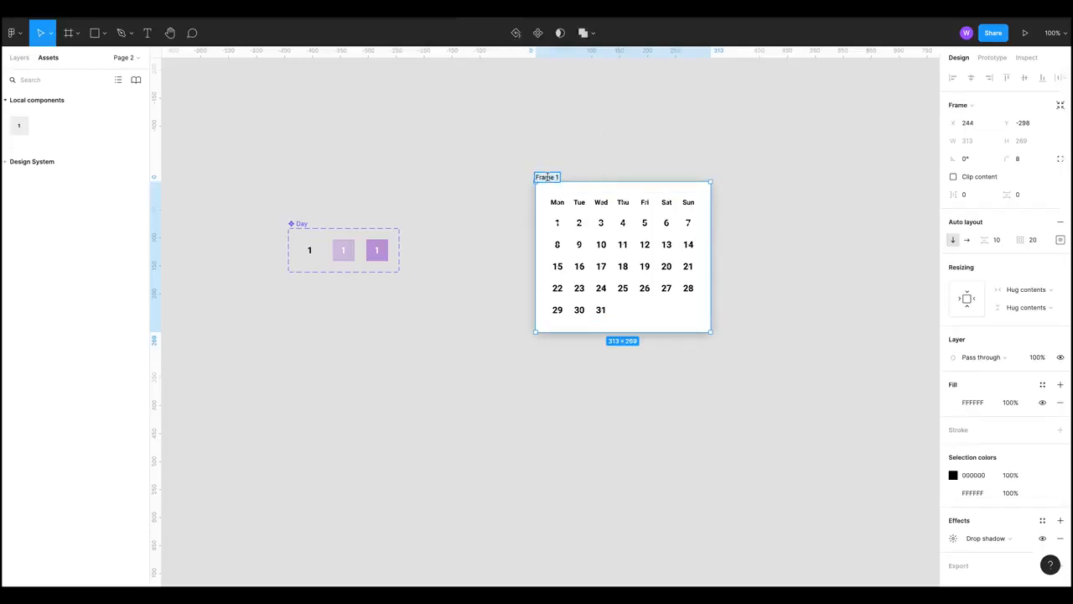
pyautogui.write('Calendar')
pyautogui.press('Return')
pyautogui.click(783, 189)
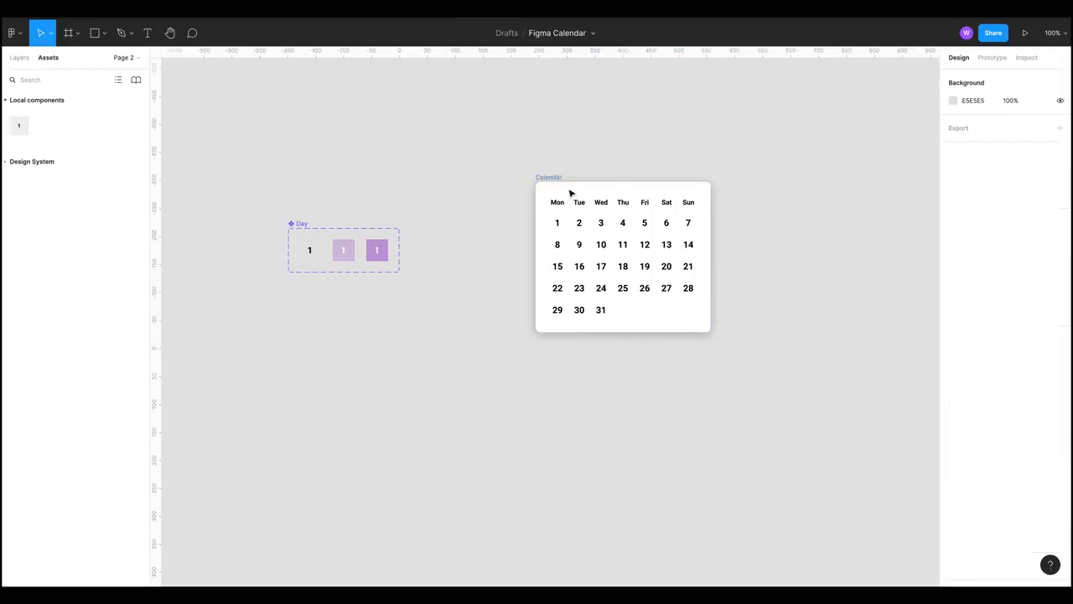
# - Preview the Calendar frame as a prototype, and return to the design file
pyautogui.click(562, 178)
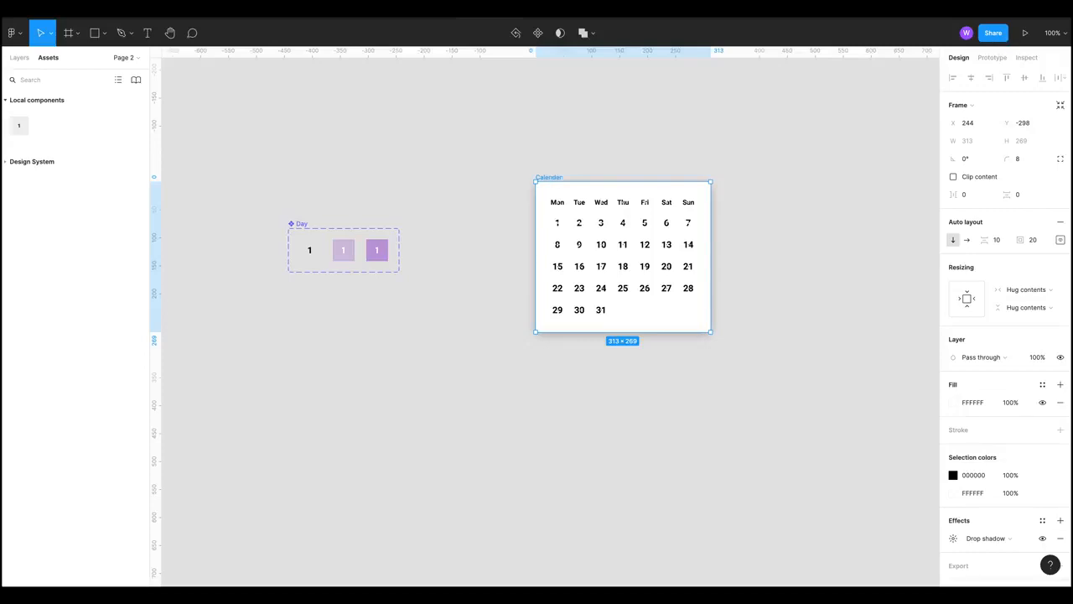
pyautogui.click(1023, 36)
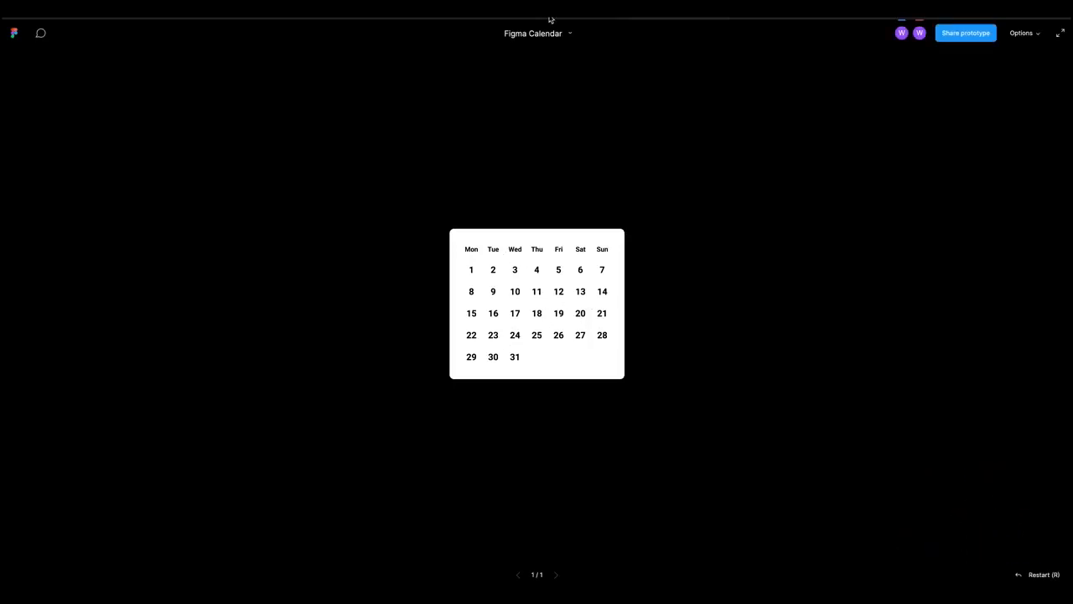
pyautogui.click(500, 15)
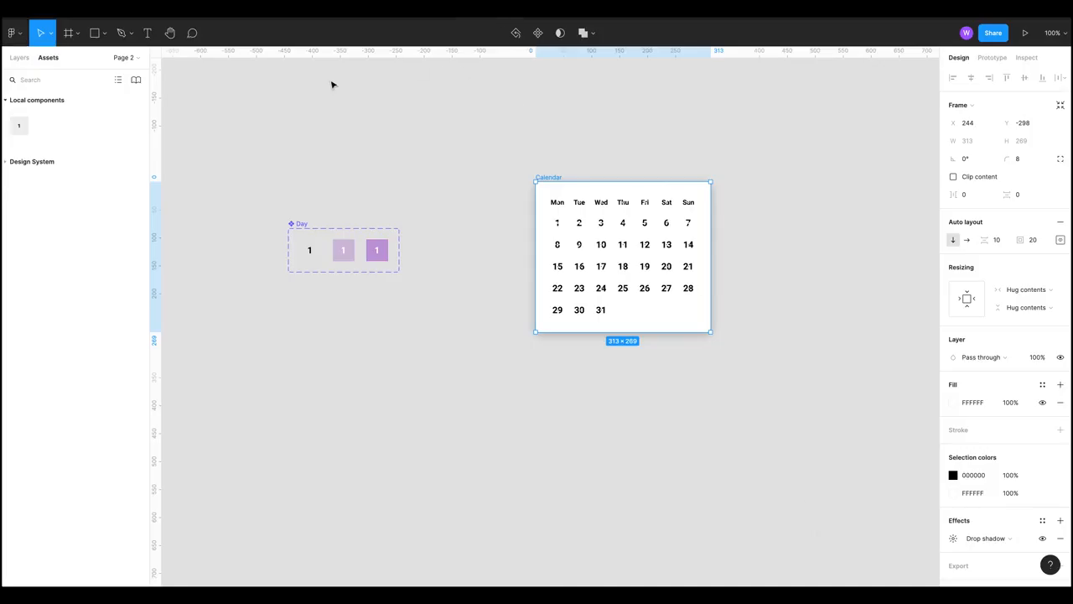
pyautogui.click(350, 355)
pyautogui.moveTo(349, 357); pyautogui.dragTo(527, 388)
pyautogui.moveTo(479, 252); pyautogui.dragTo(587, 199)
pyautogui.click(580, 382)
pyautogui.moveTo(595, 339); pyautogui.dragTo(403, 353)
# - Add a prototype interaction changing the default Day variant to Hover while hovering, with smart animate and ease in and out easing
pyautogui.scroll(2, 423, 267)
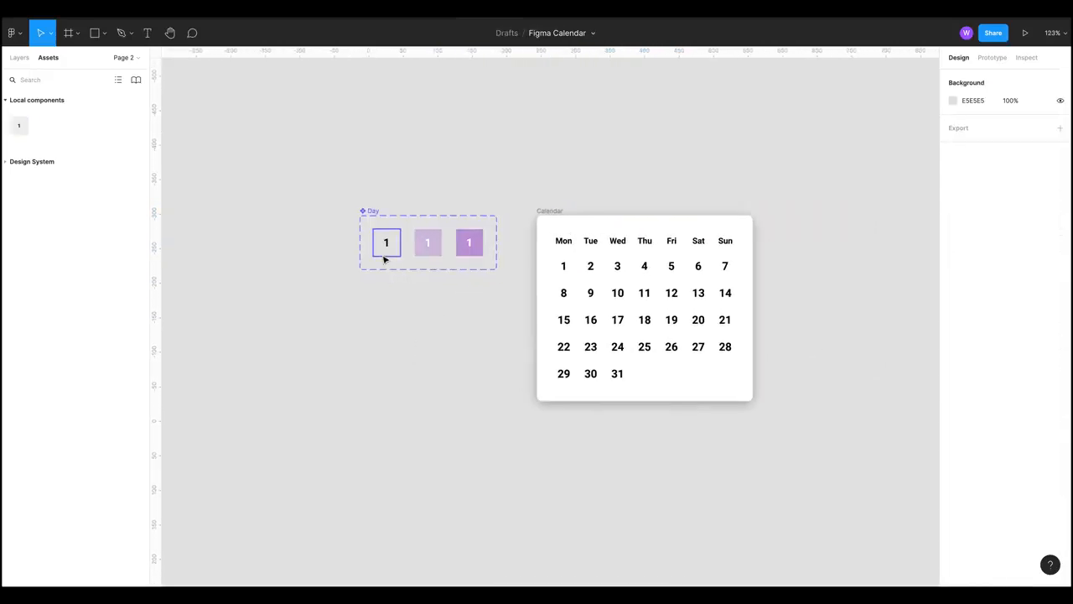
pyautogui.click(385, 251)
pyautogui.hotkey('shift', 'e')
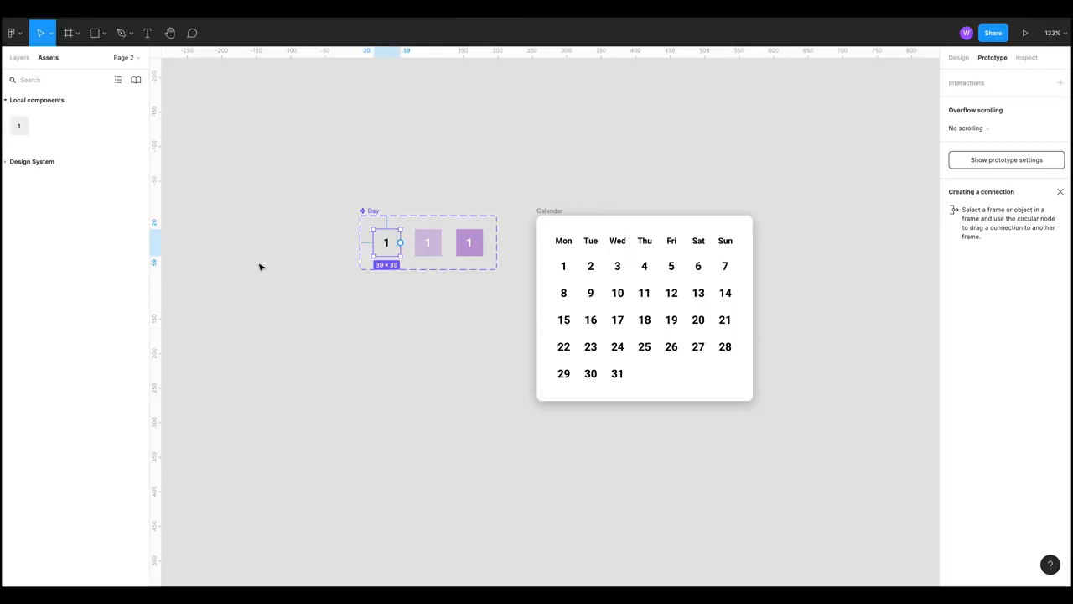
pyautogui.moveTo(400, 243); pyautogui.dragTo(425, 244)
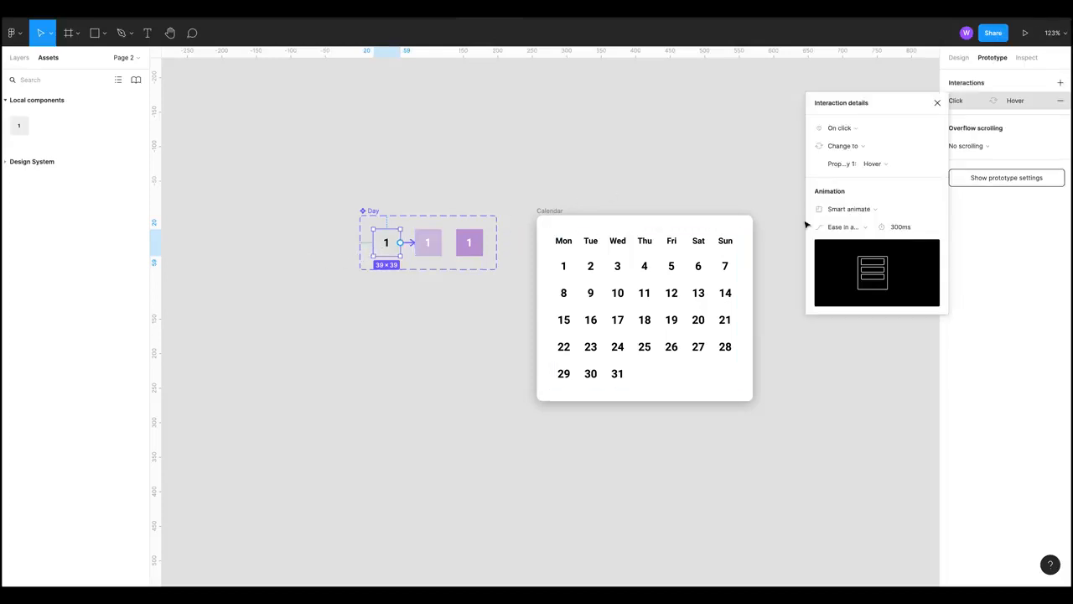
pyautogui.click(858, 128)
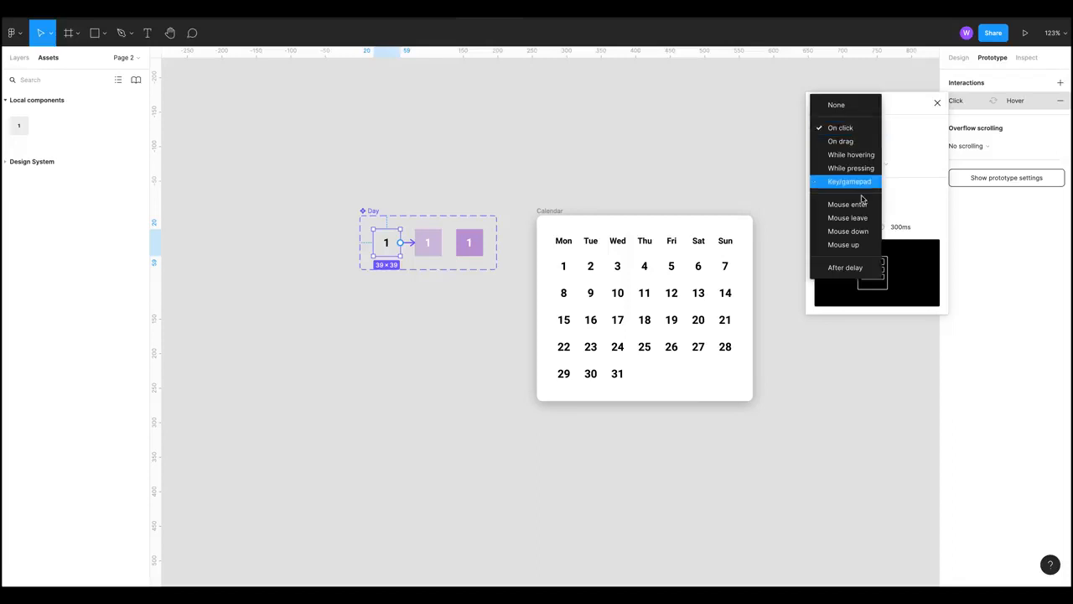
pyautogui.click(864, 156)
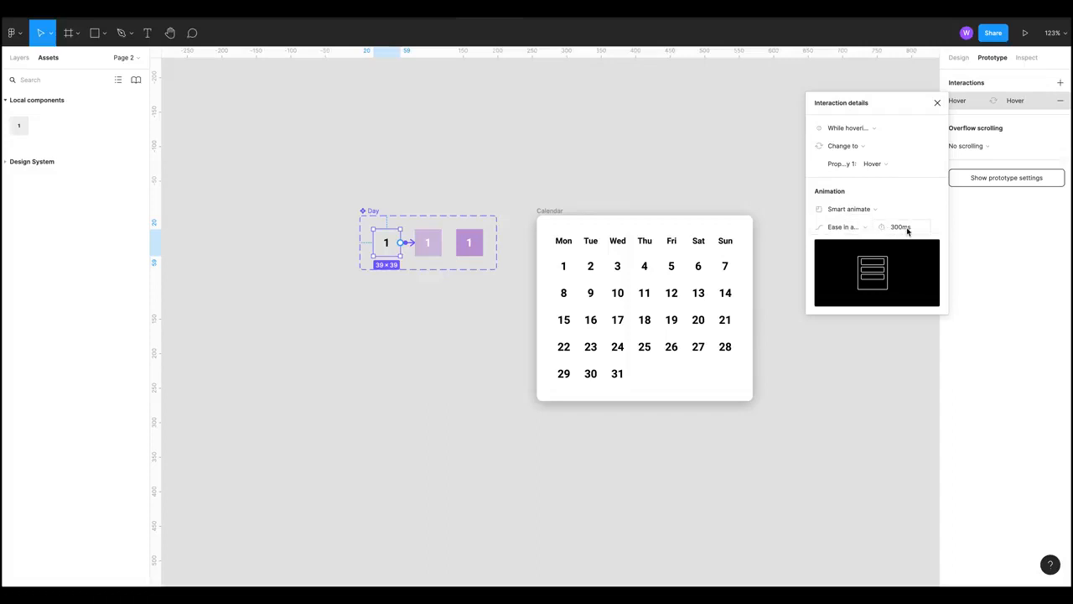
pyautogui.click(859, 227)
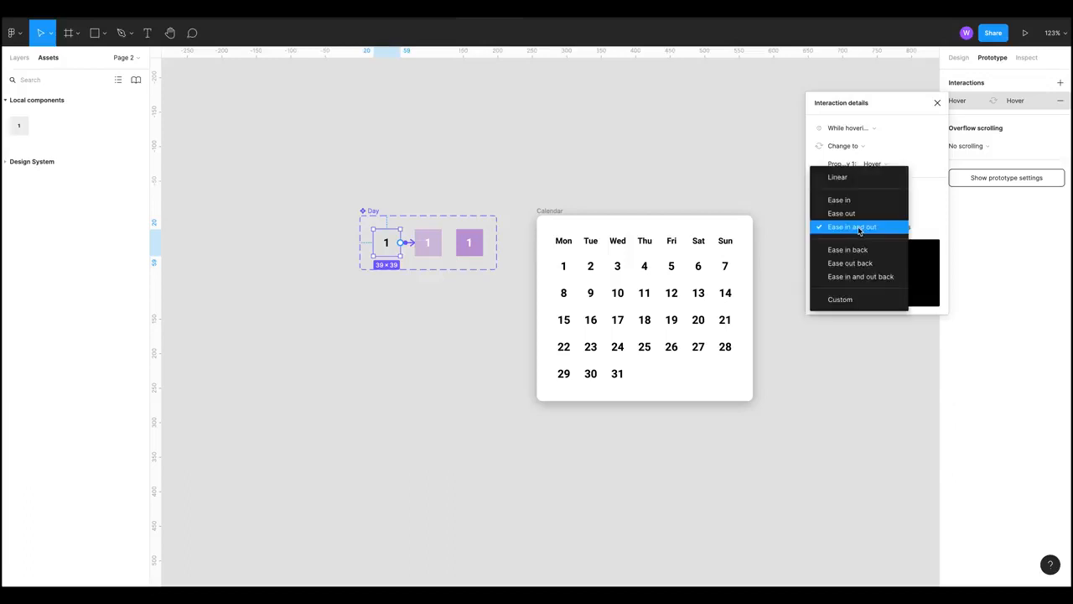
pyautogui.click(858, 227)
# - Make the Hover variant of Day change to Active on click, and the Active variant change to Default on click
pyautogui.click(434, 246)
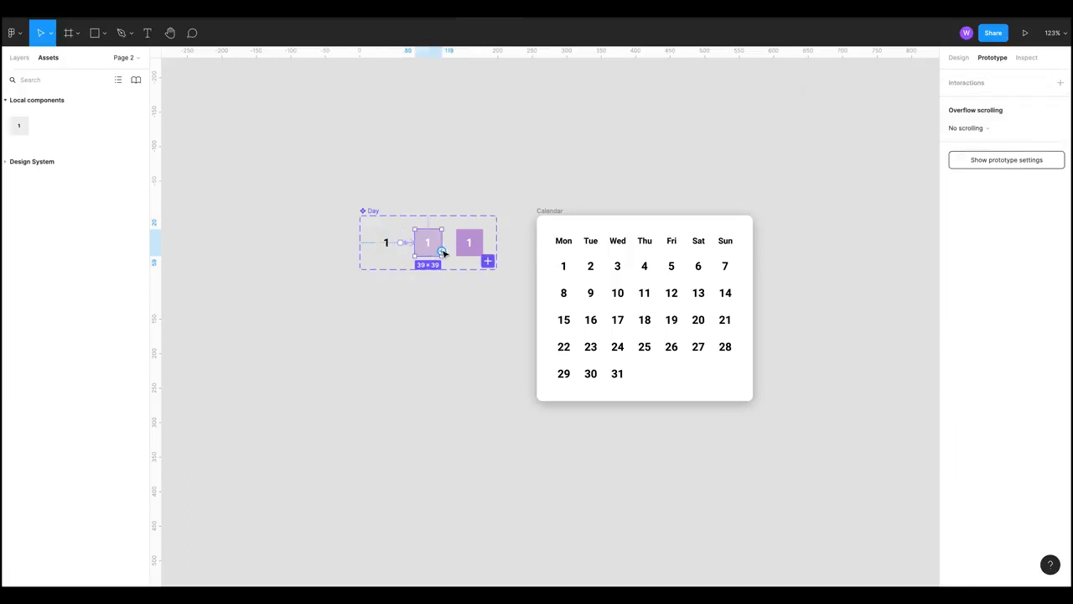
pyautogui.moveTo(442, 252); pyautogui.dragTo(469, 244)
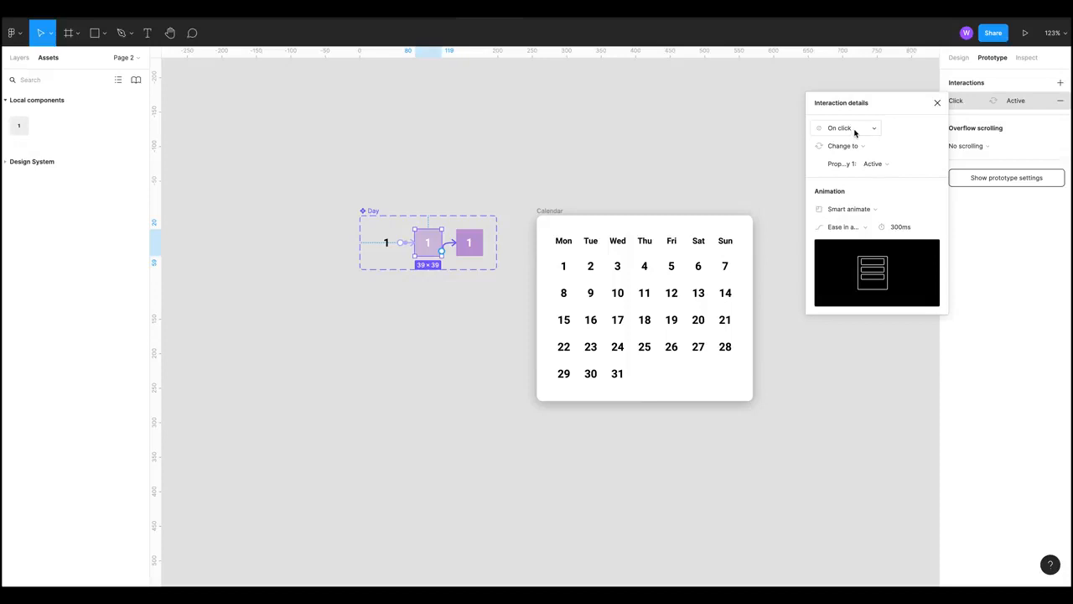
pyautogui.click(167, 366)
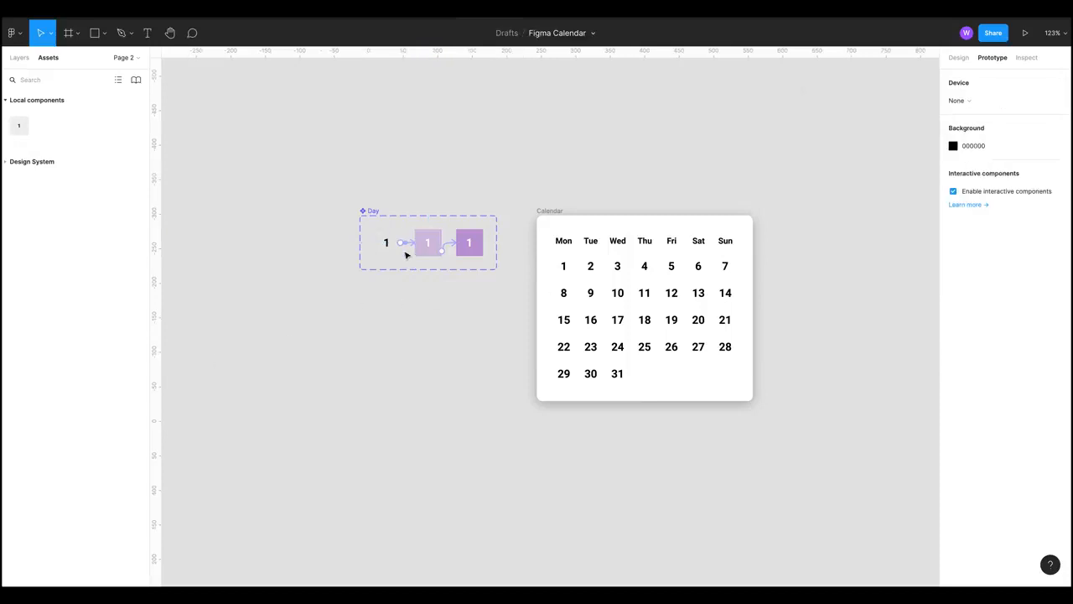
pyautogui.click(466, 242)
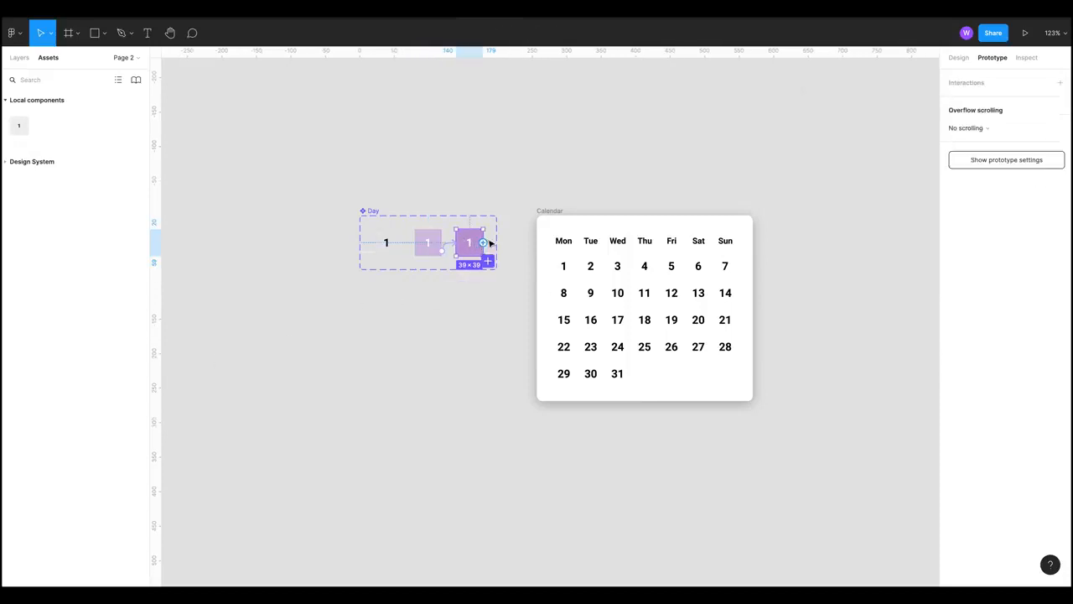
pyautogui.moveTo(483, 242); pyautogui.dragTo(386, 242)
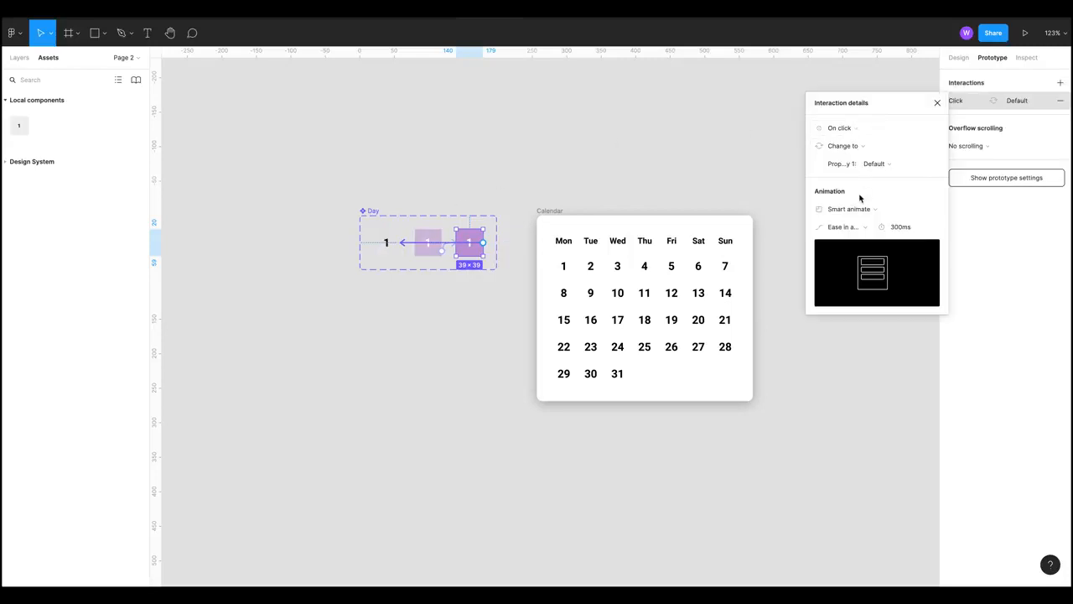
pyautogui.click(243, 418)
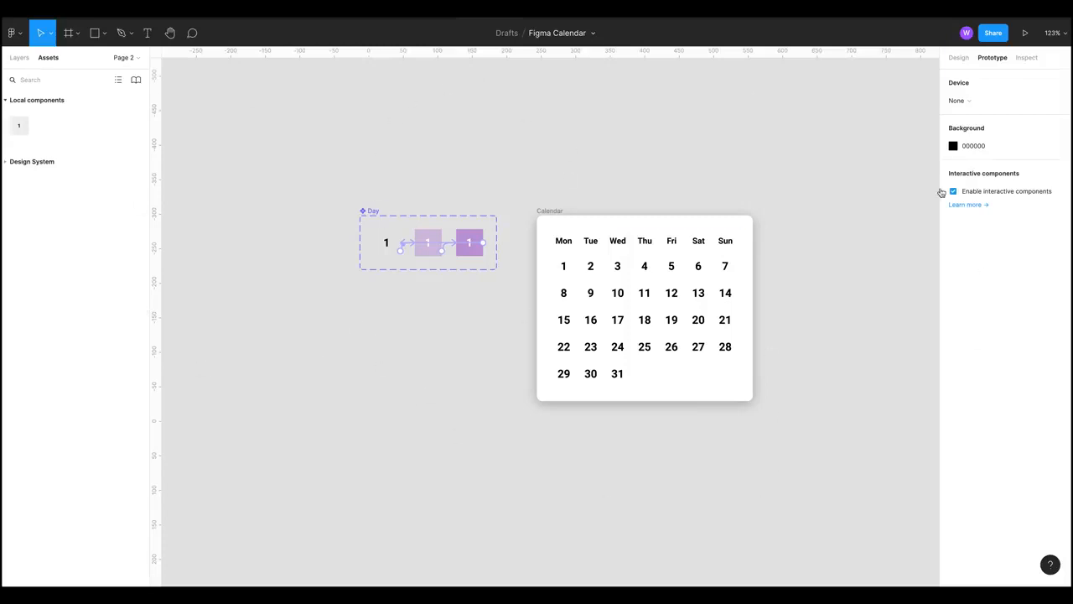
# - Preview the Calendar prototype and test selecting days 1 through 7 in the first week
pyautogui.hscroll(1, 582, 192)
pyautogui.click(554, 215)
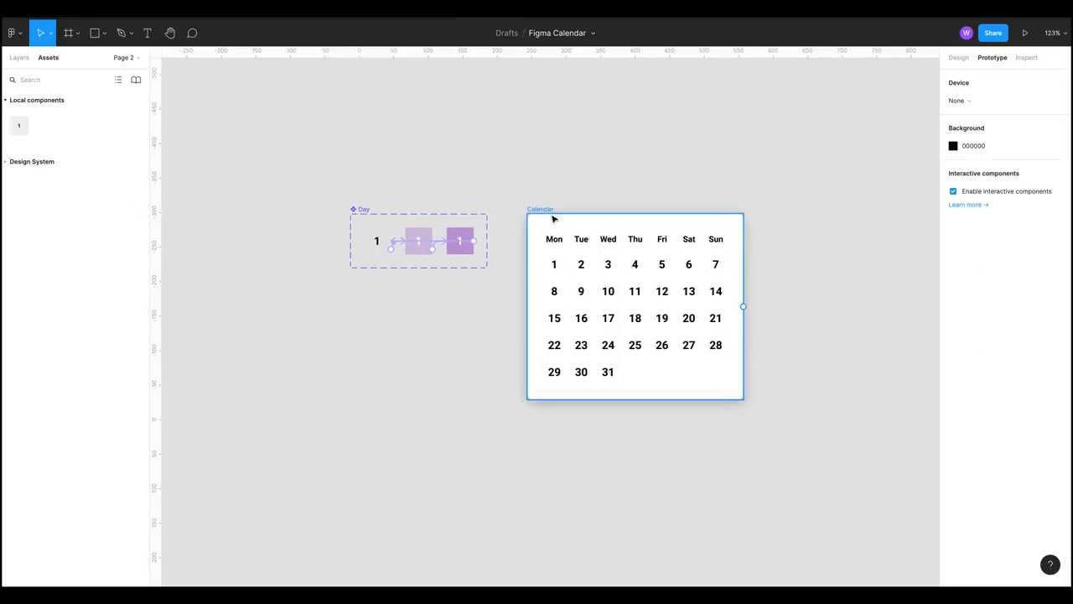
pyautogui.click(1024, 33)
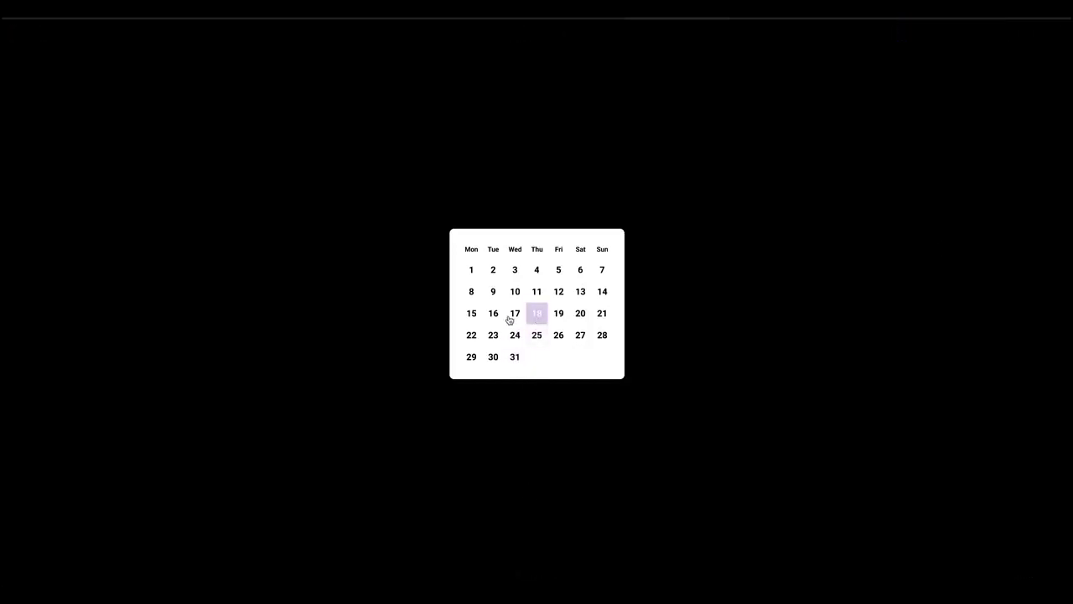
pyautogui.click(480, 275)
pyautogui.click(502, 275)
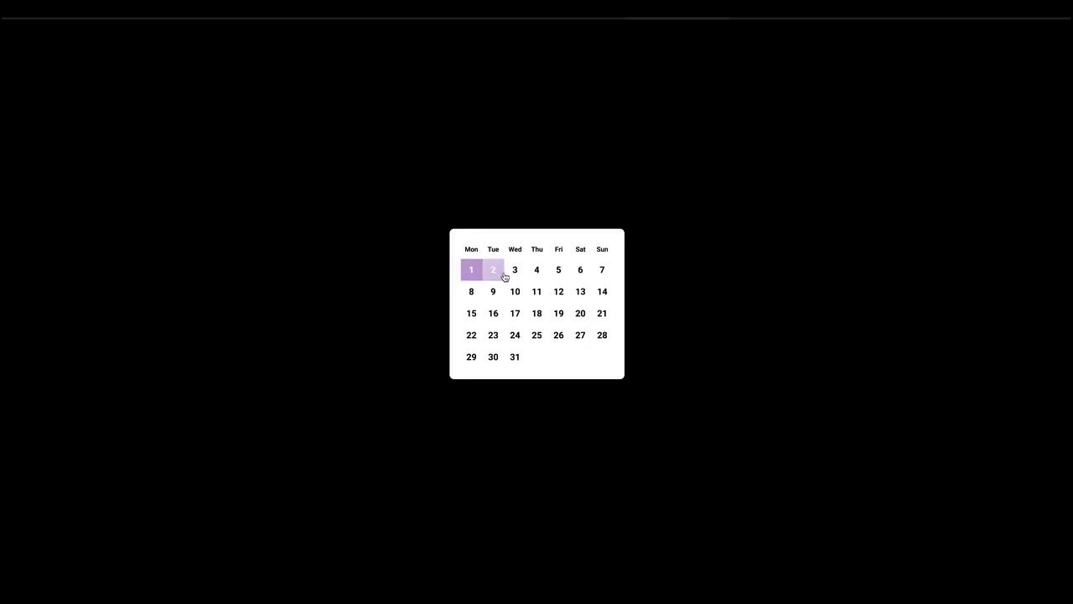
pyautogui.click(543, 275)
pyautogui.click(563, 272)
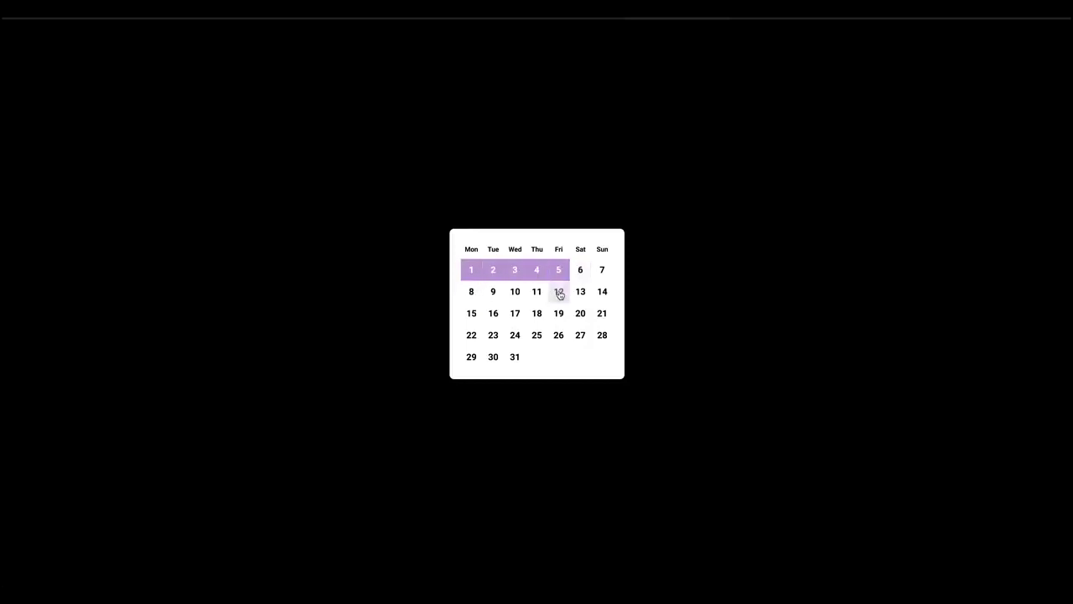
pyautogui.click(582, 270)
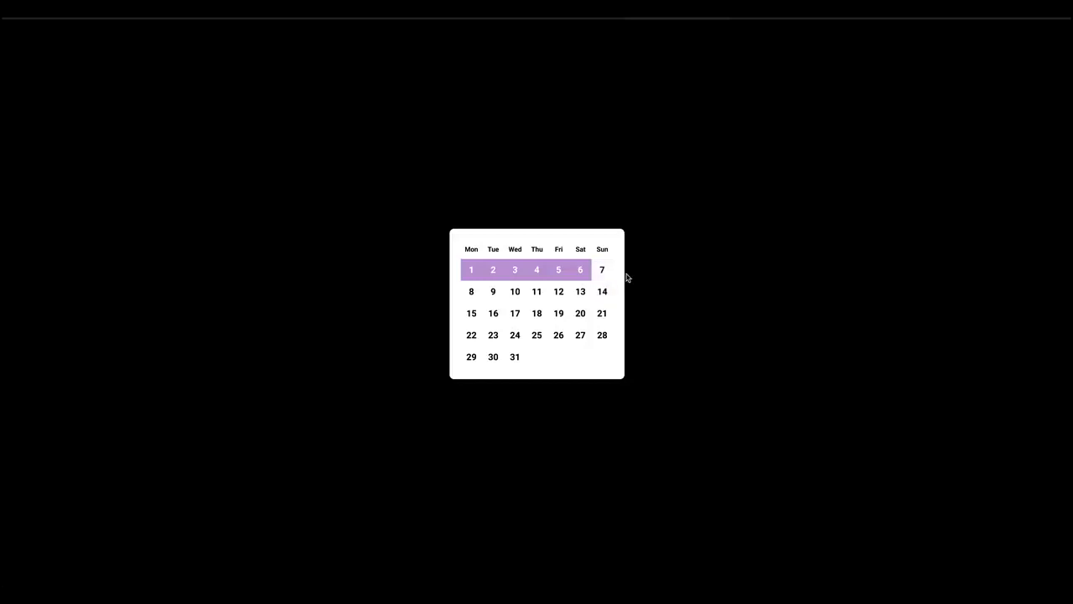
pyautogui.click(602, 272)
# - Test deselecting the first week's days one by one in the prototype, from 7 back to 1
pyautogui.click(605, 271)
pyautogui.click(581, 274)
pyautogui.click(561, 273)
pyautogui.click(541, 273)
pyautogui.click(518, 273)
pyautogui.click(498, 272)
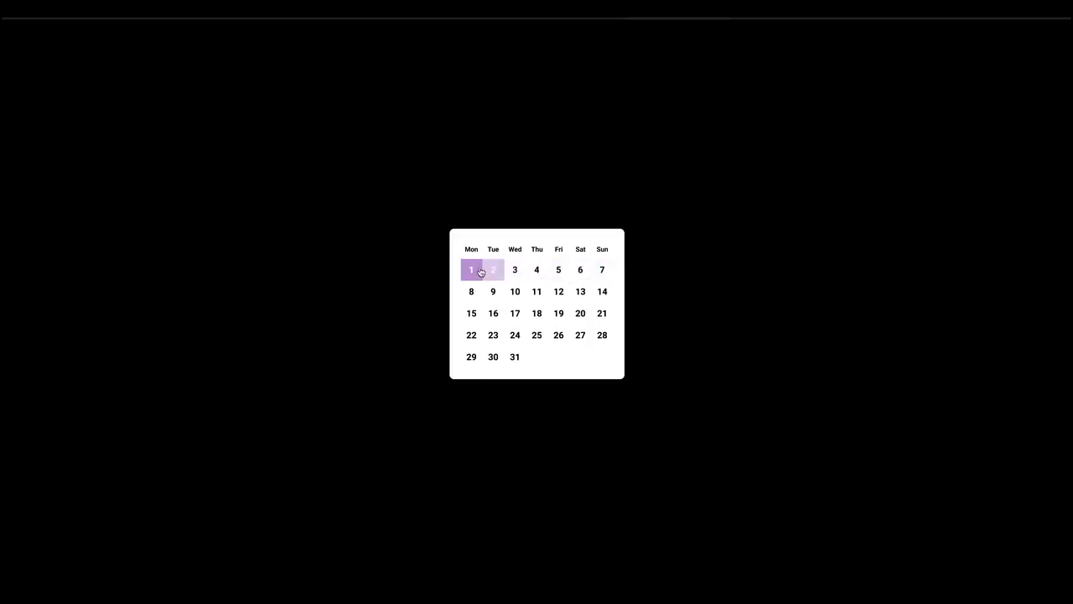
pyautogui.click(478, 271)
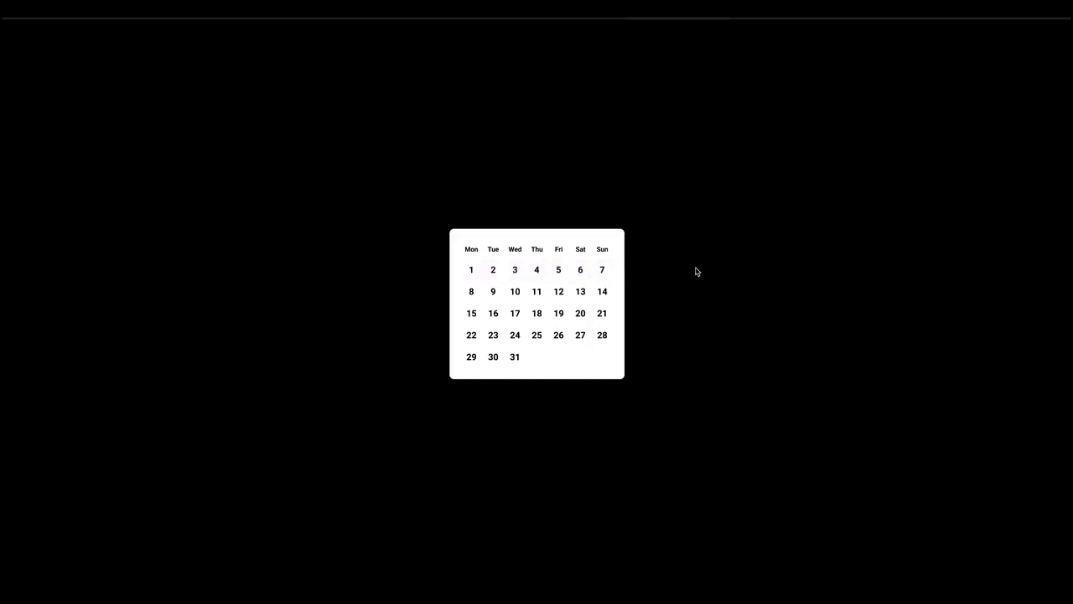